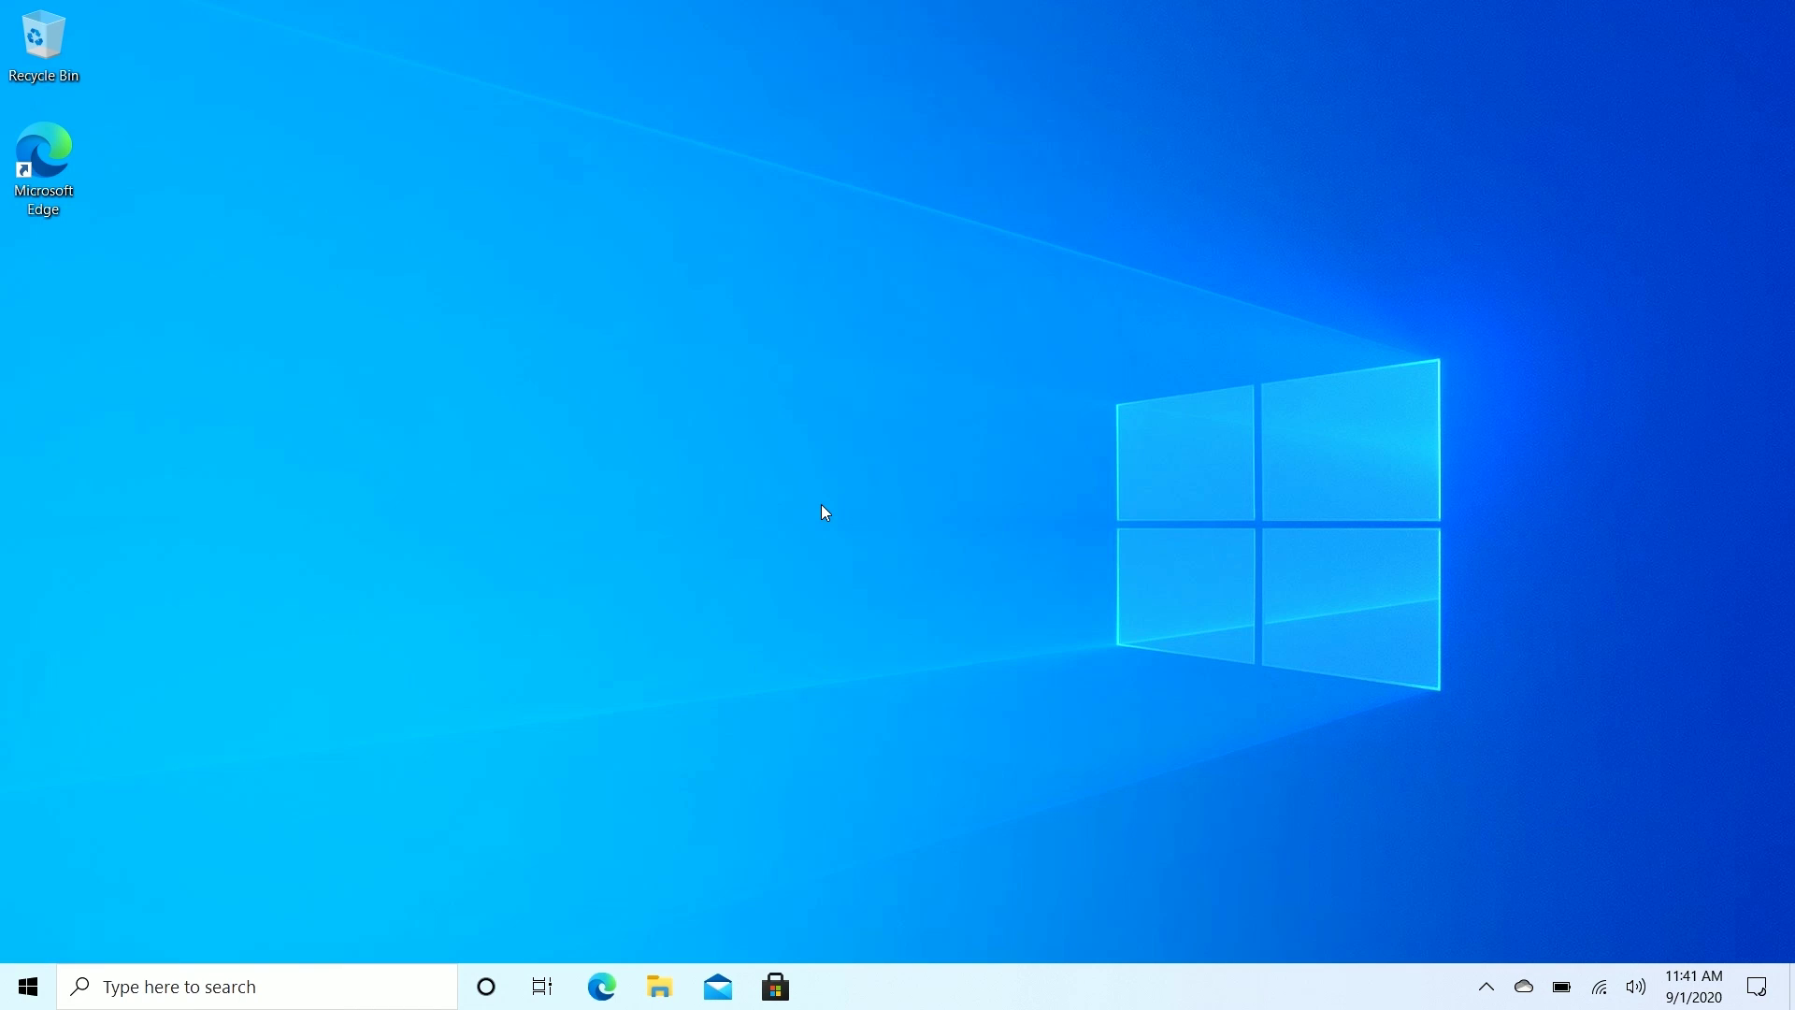
Step: Open the Start menu to show the app list and the Productivity and Explore tiles
key(super)
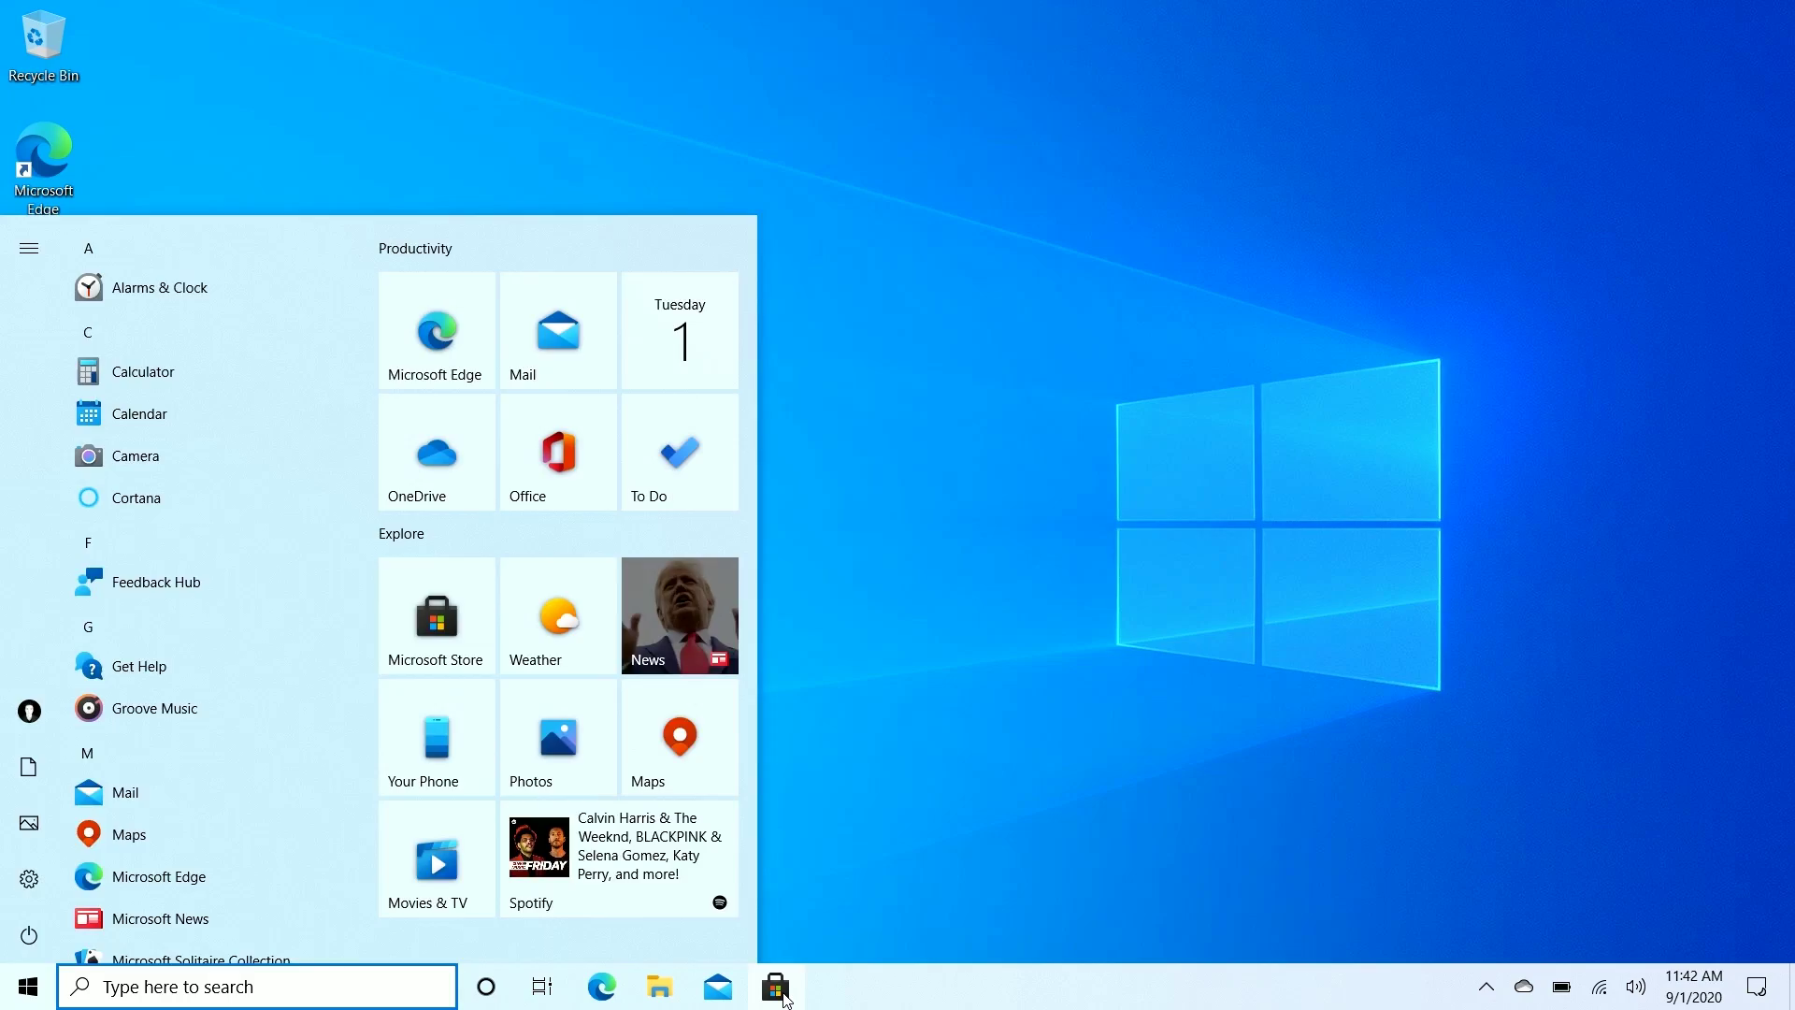
Step: Launch Microsoft Store from the taskbar, then minimize it to the desktop
click(778, 990)
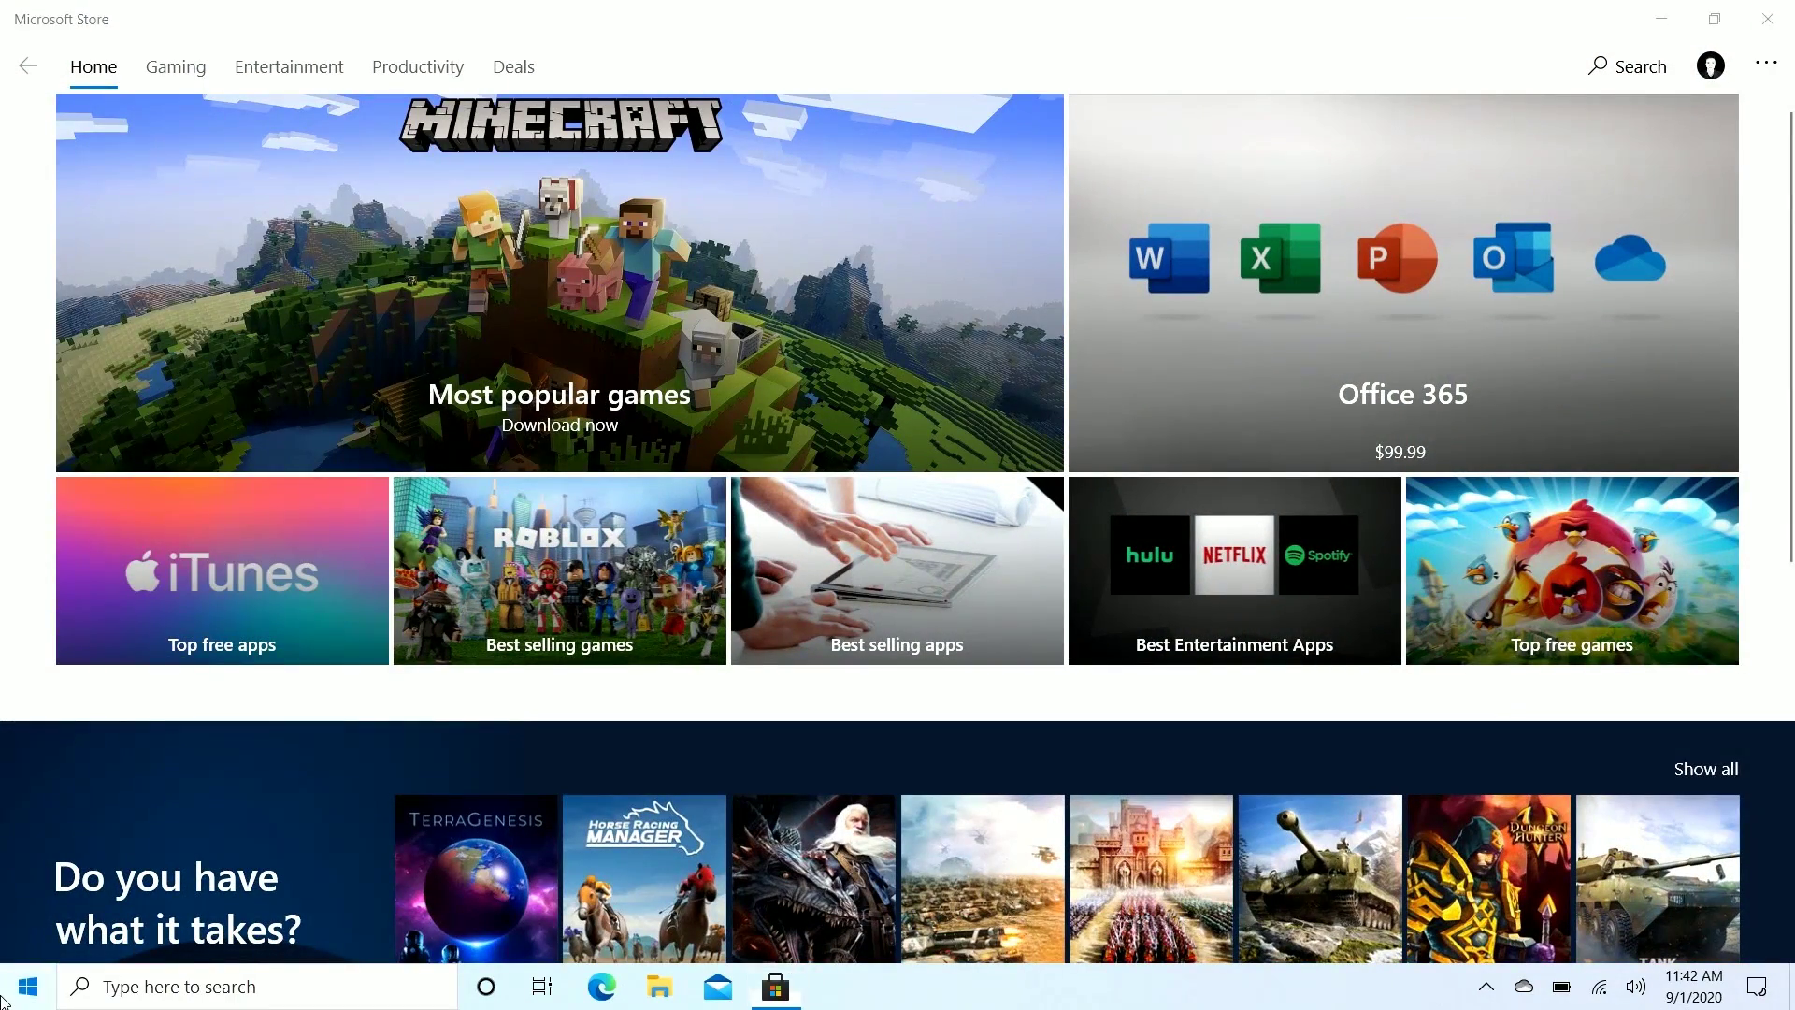
click(3, 1001)
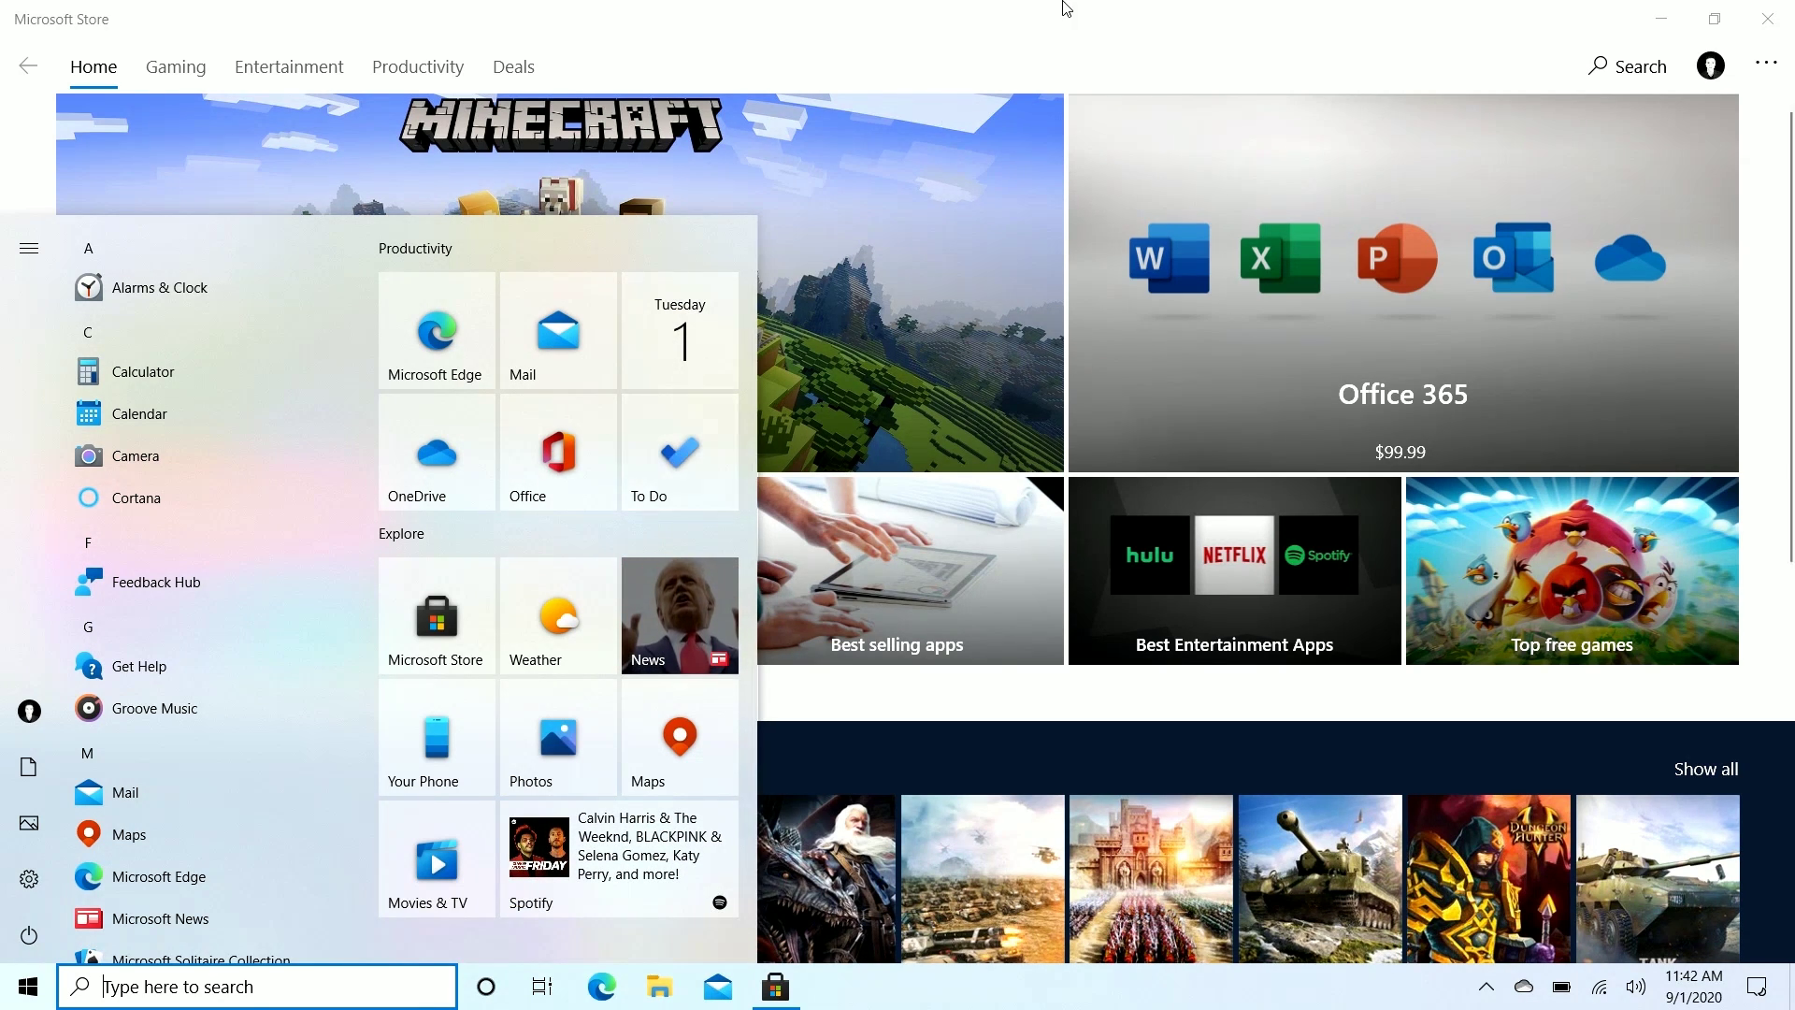
click(1663, 15)
Step: Scroll through the Start menu's alphabetical app list from Alarms & Clock to Your Phone
click(28, 987)
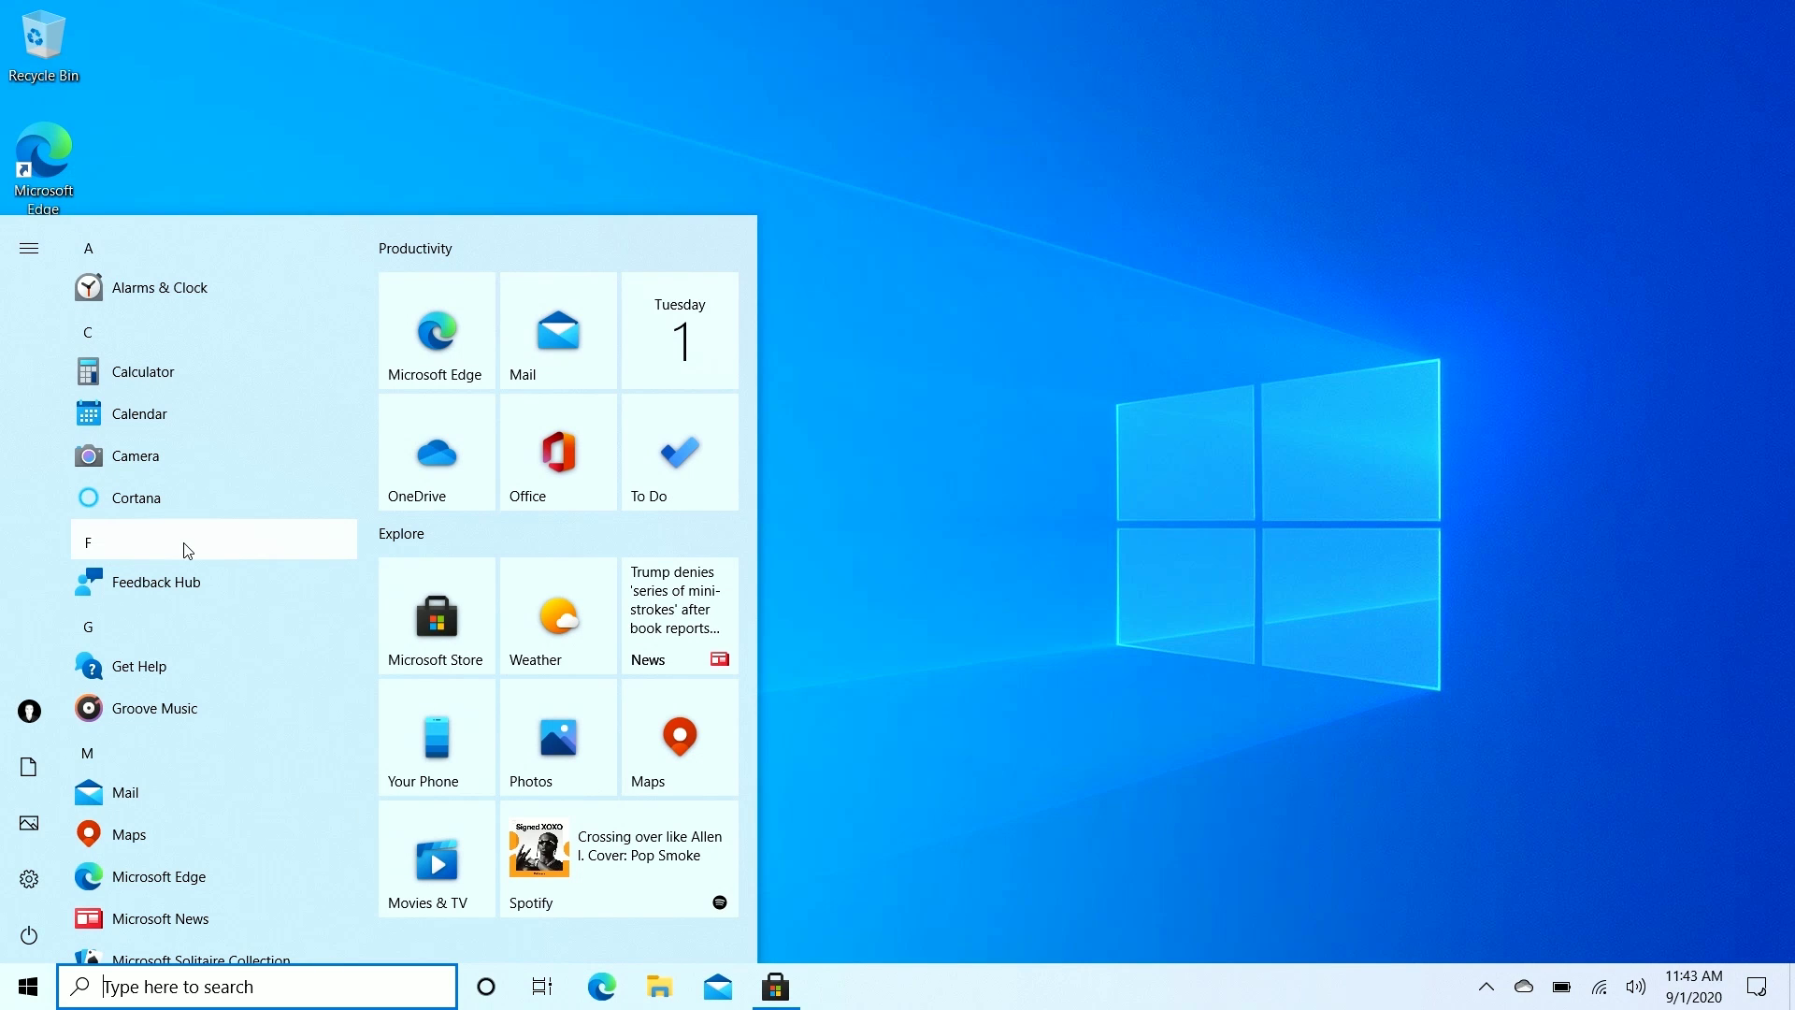
scroll(187, 550, down, 3)
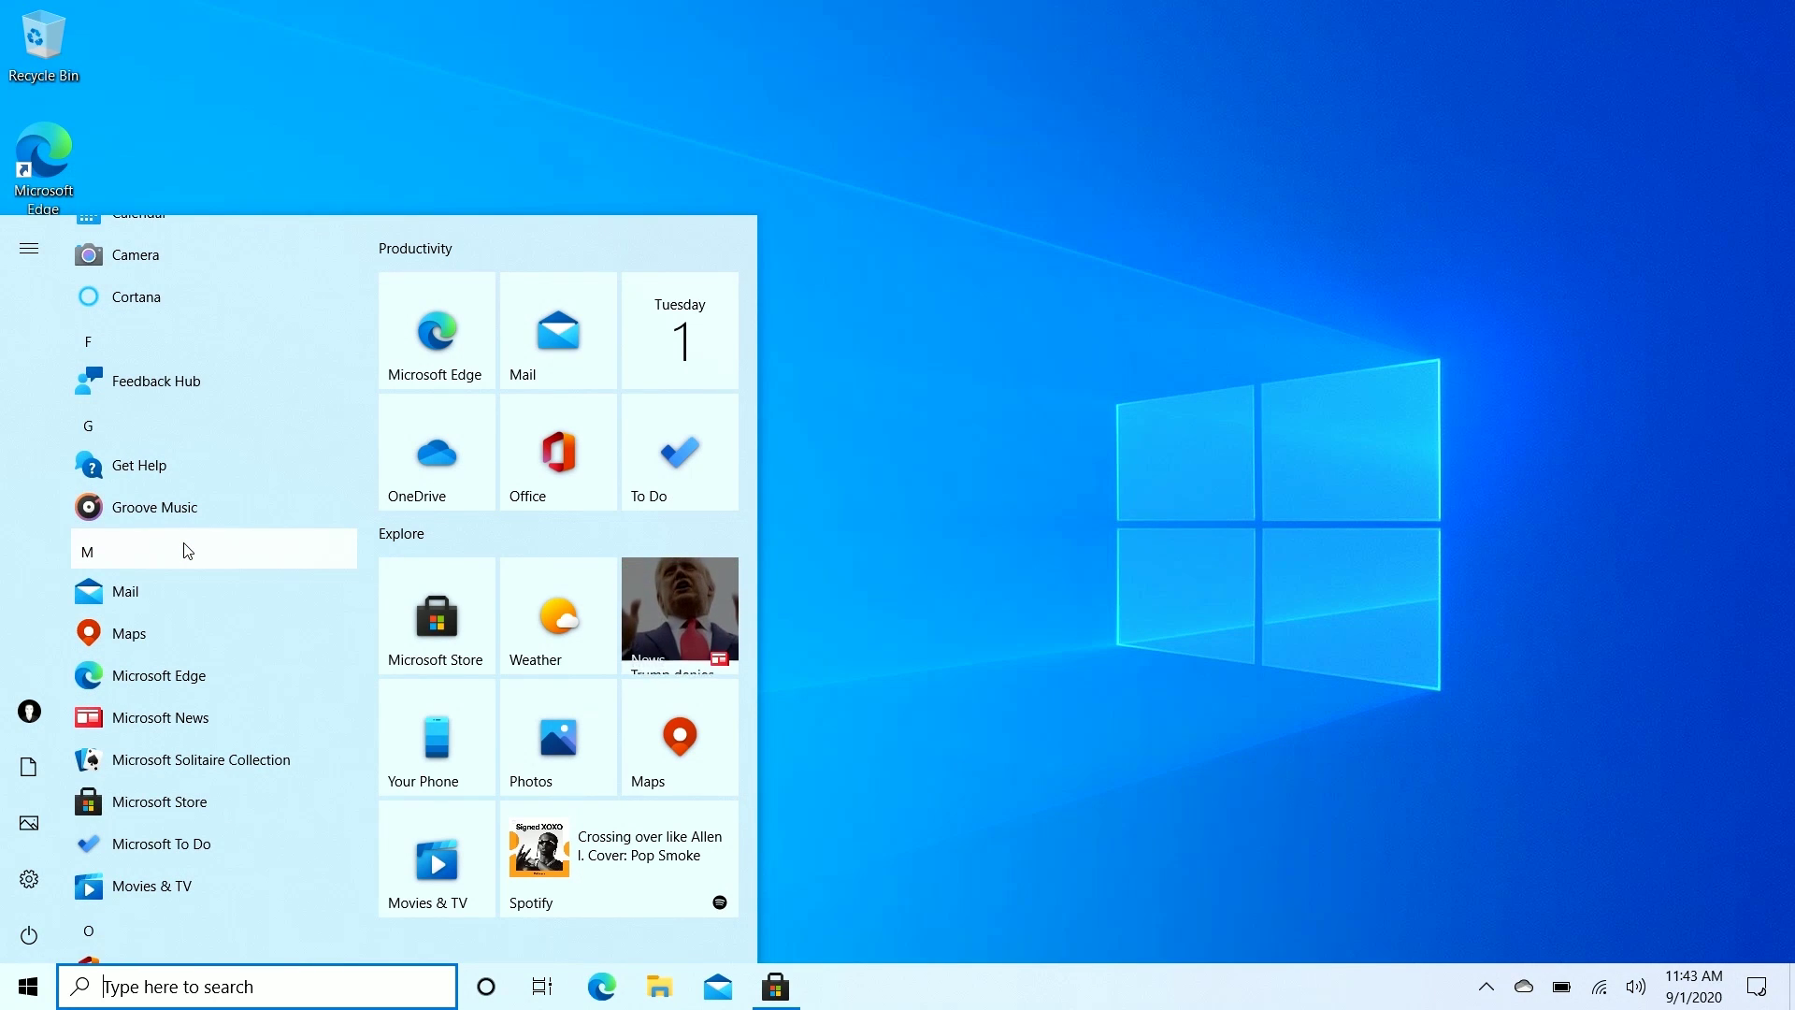
scroll(187, 549, down, 5)
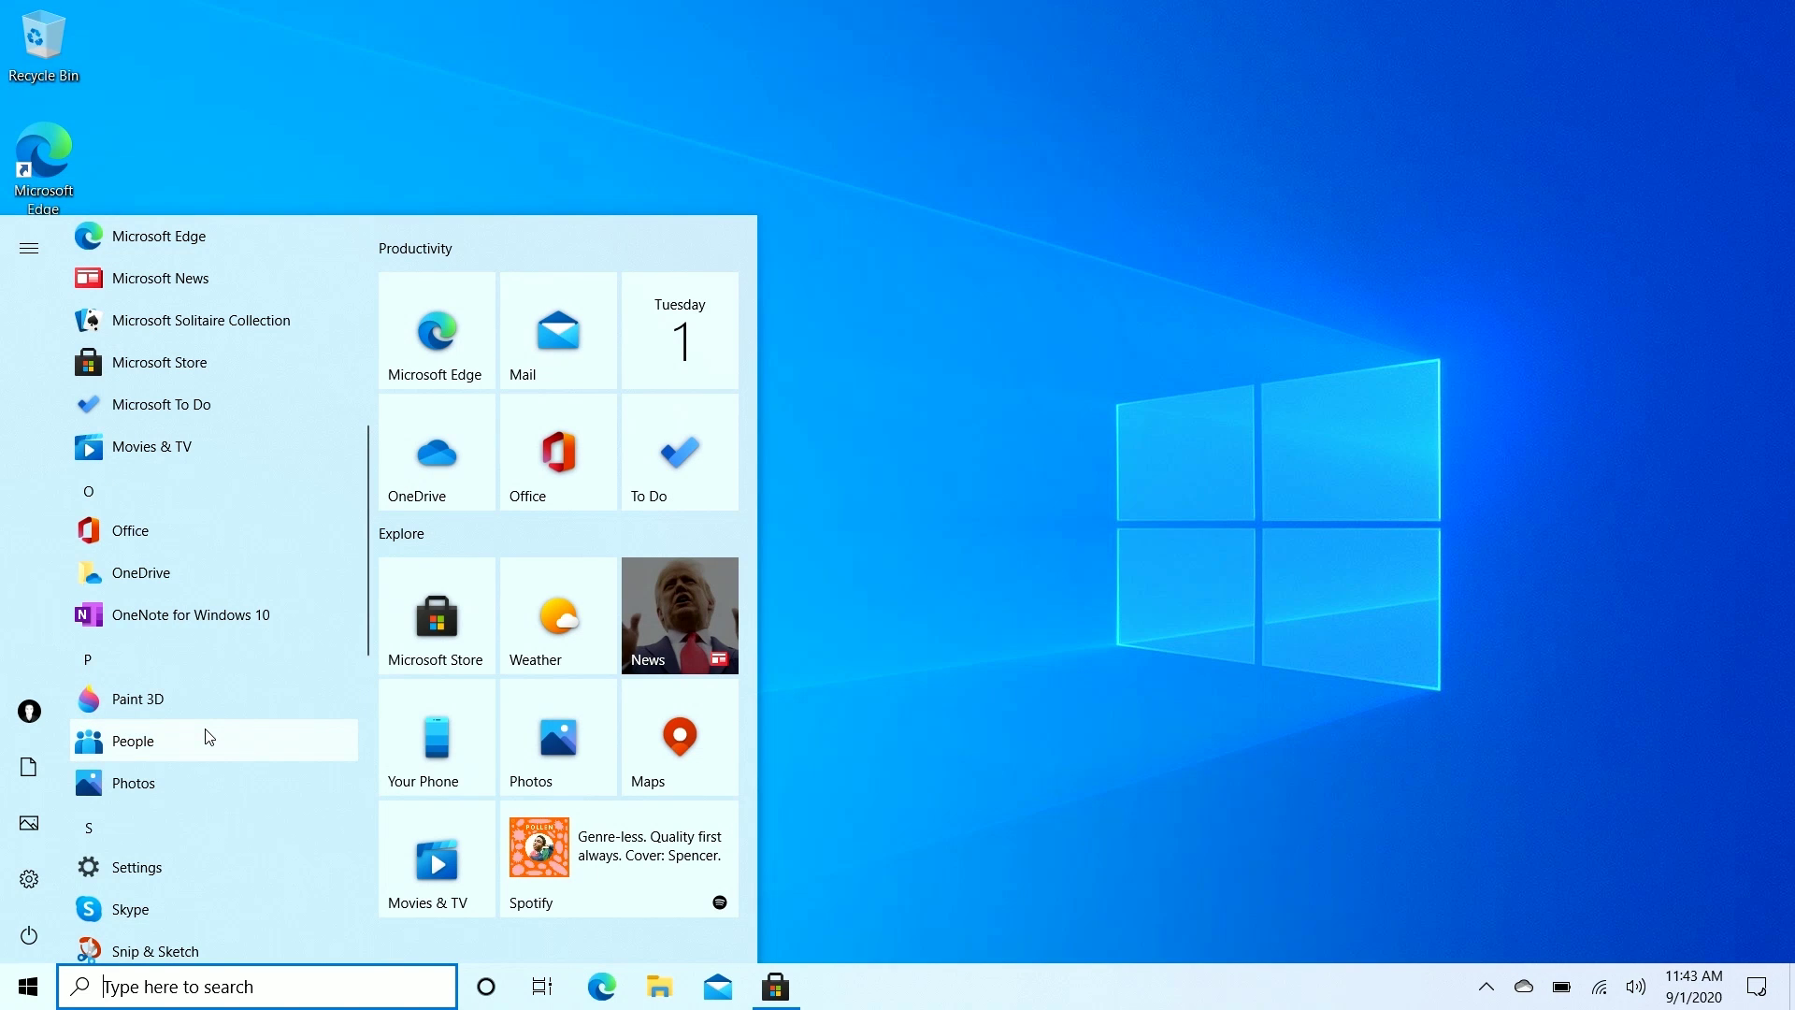
scroll(209, 736, down, 3)
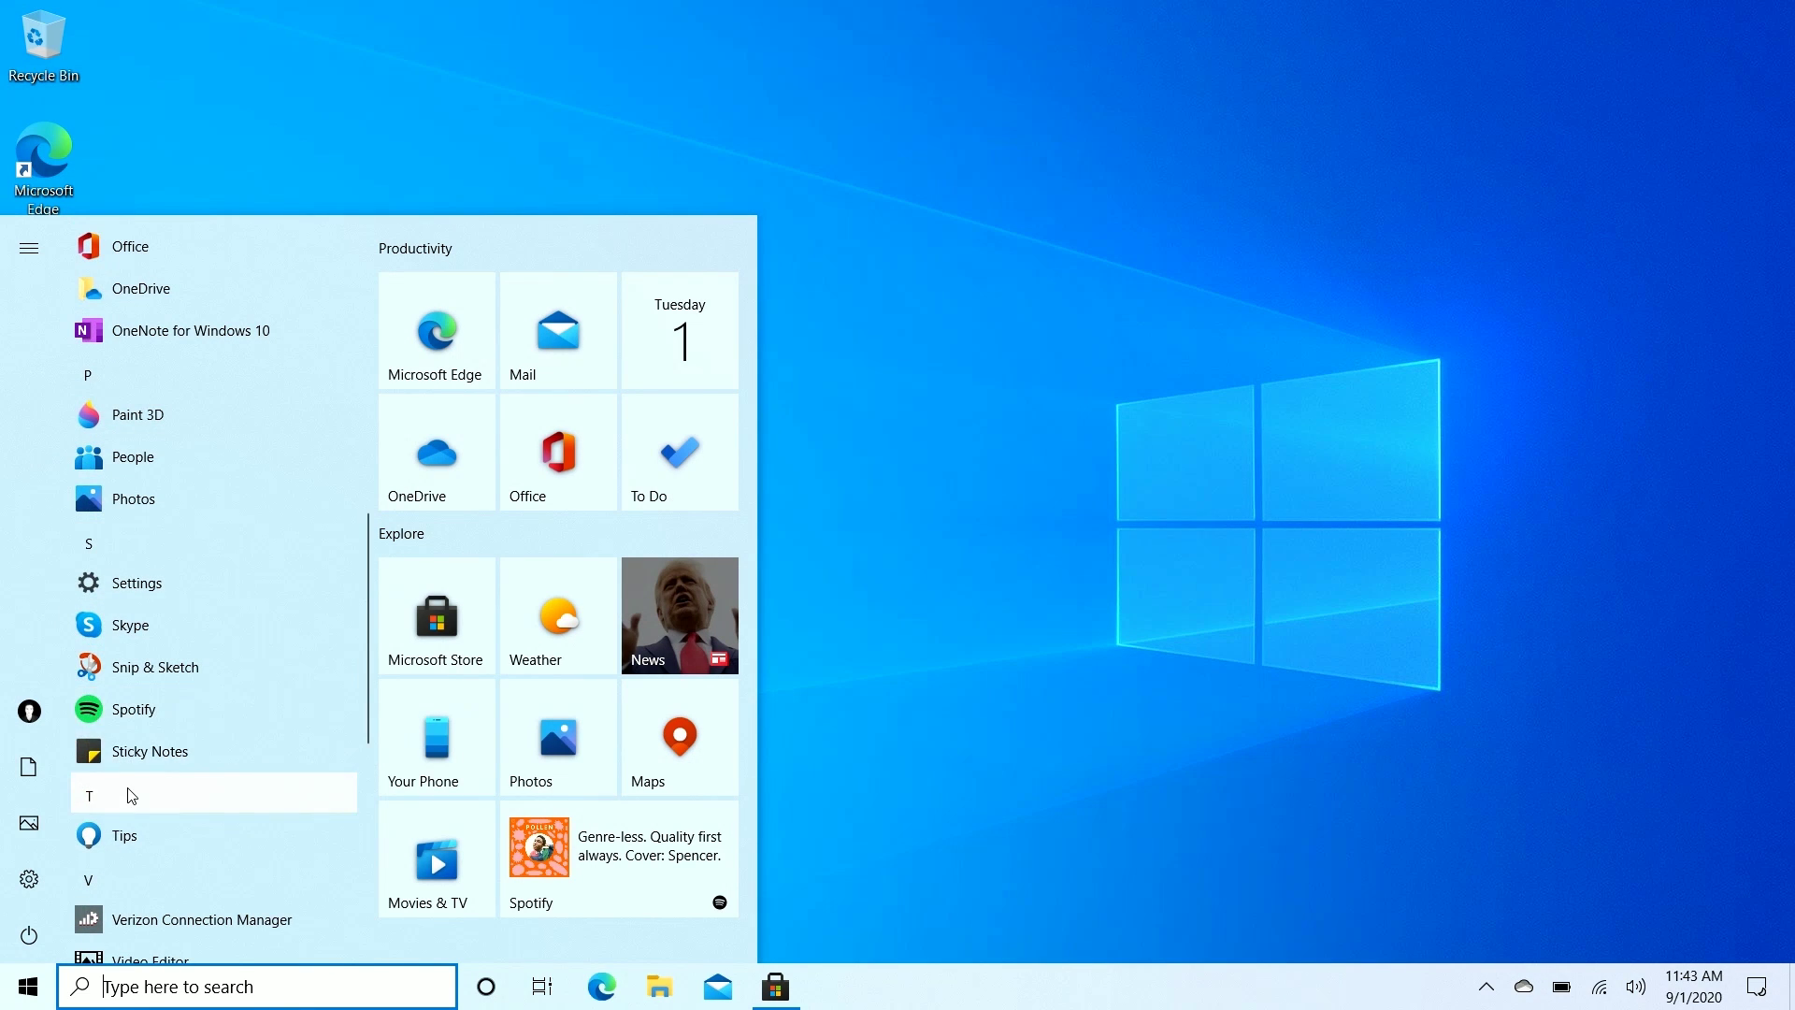
scroll(132, 796, down, 3)
scroll(168, 729, down, 3)
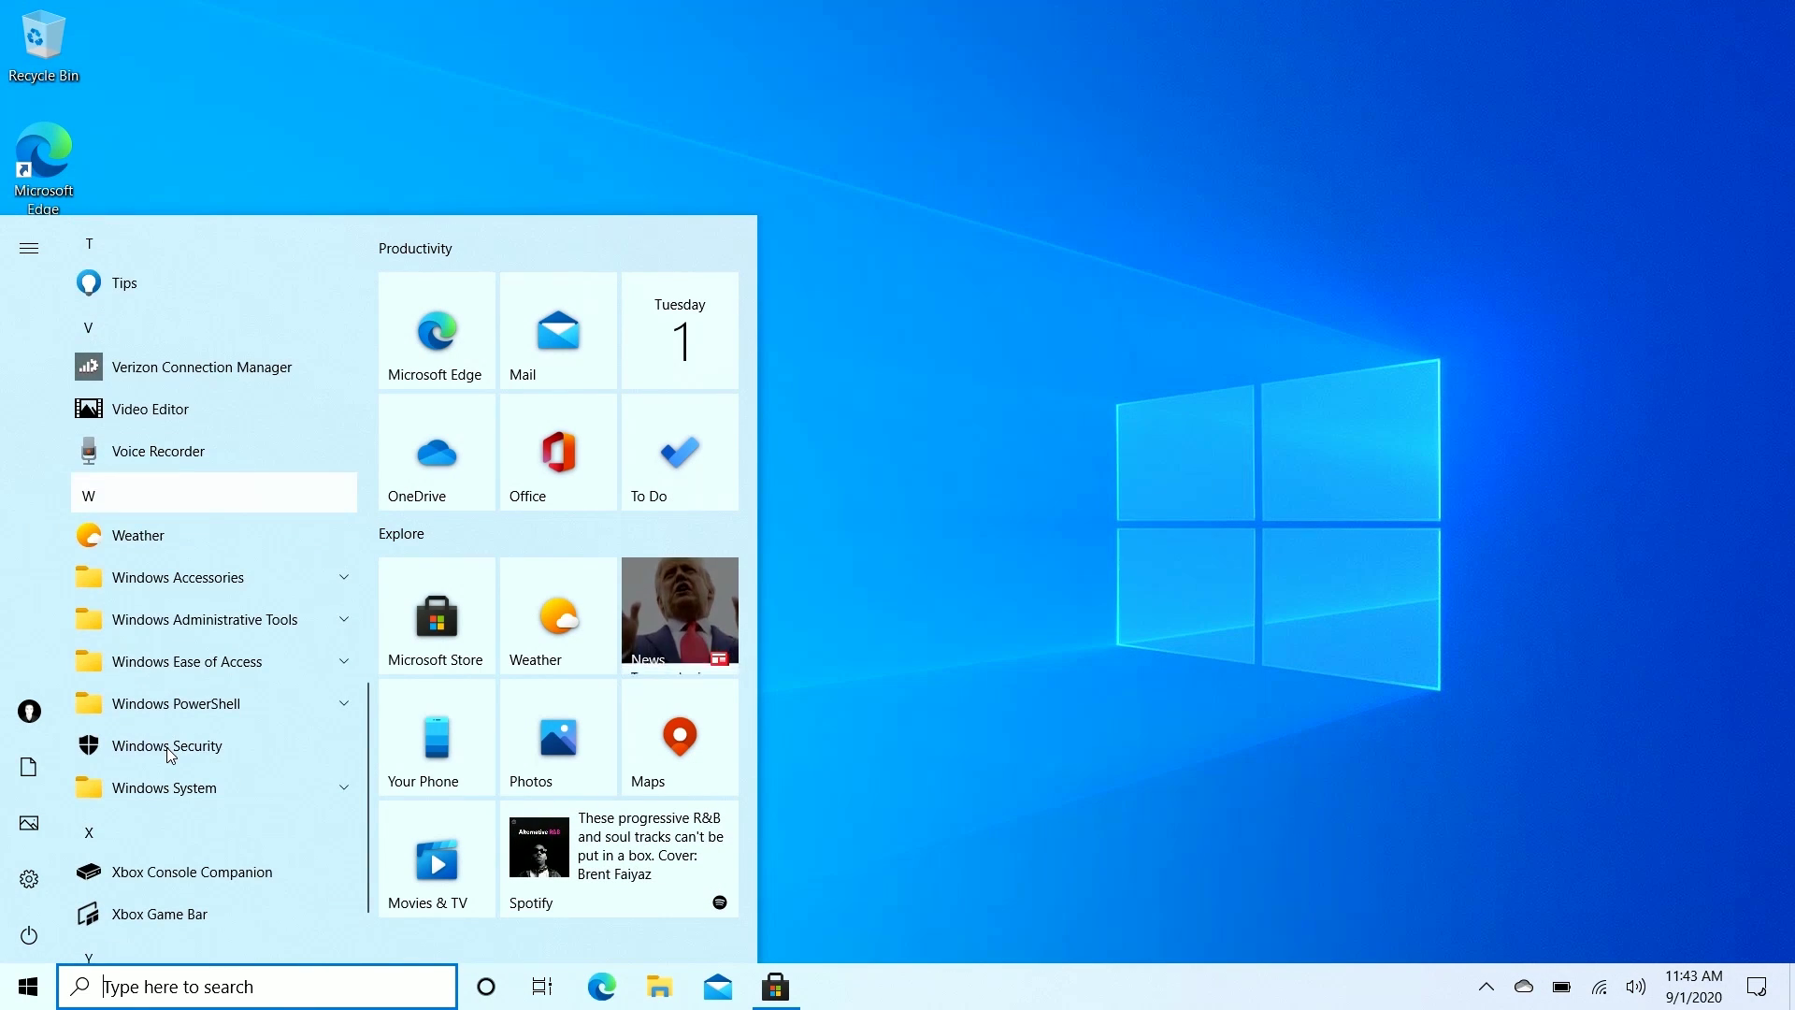
scroll(117, 866, down, 2)
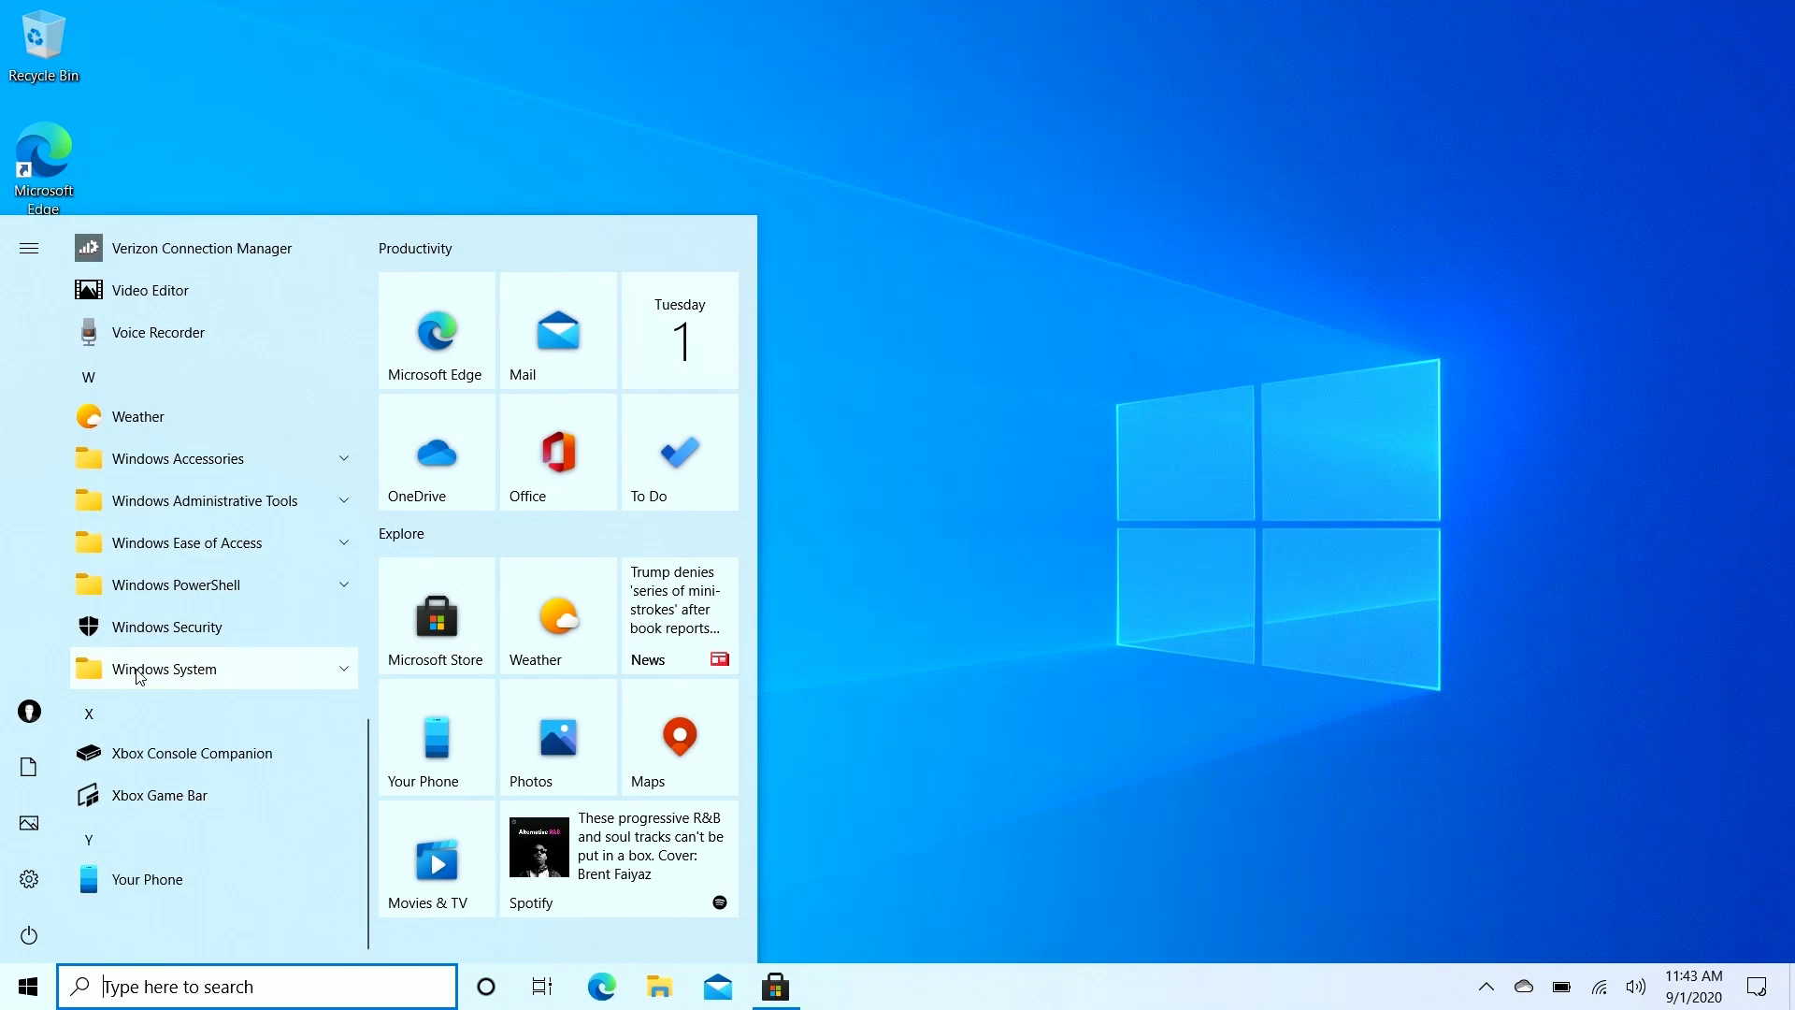
scroll(137, 670, up, 20)
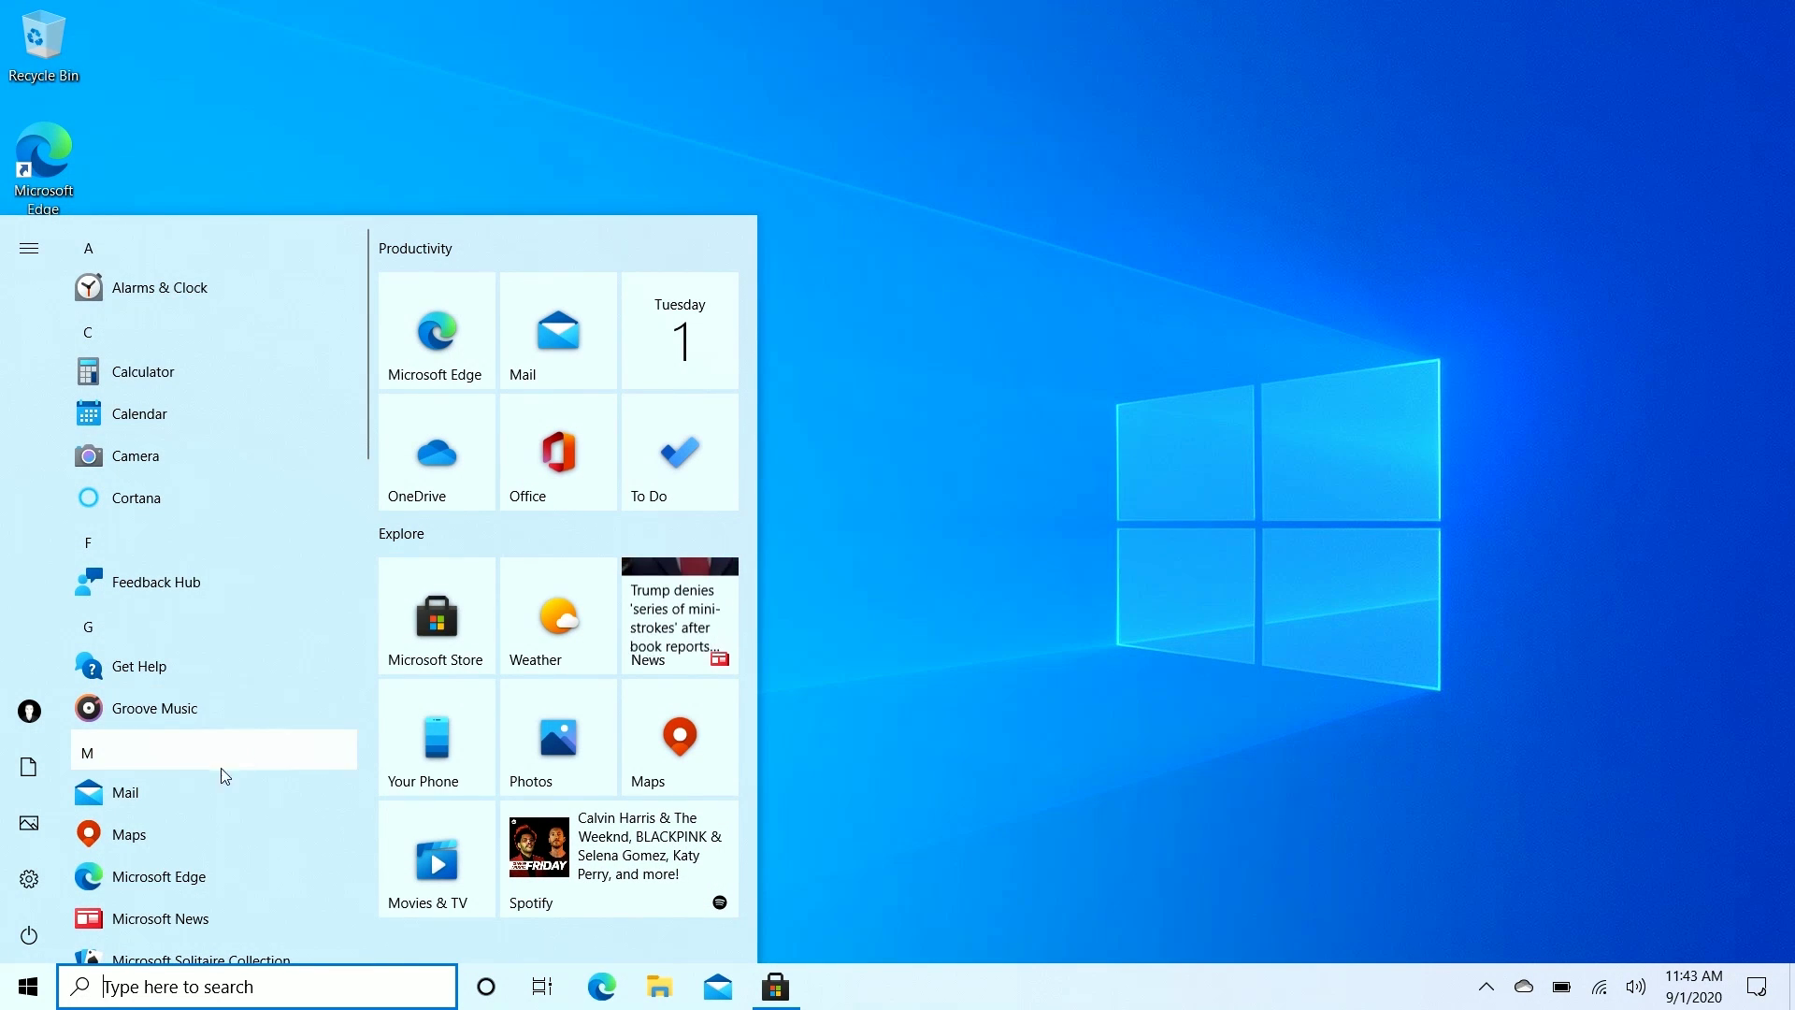
Step: Set Choose your color to Dark under Personalization > Colors
click(29, 879)
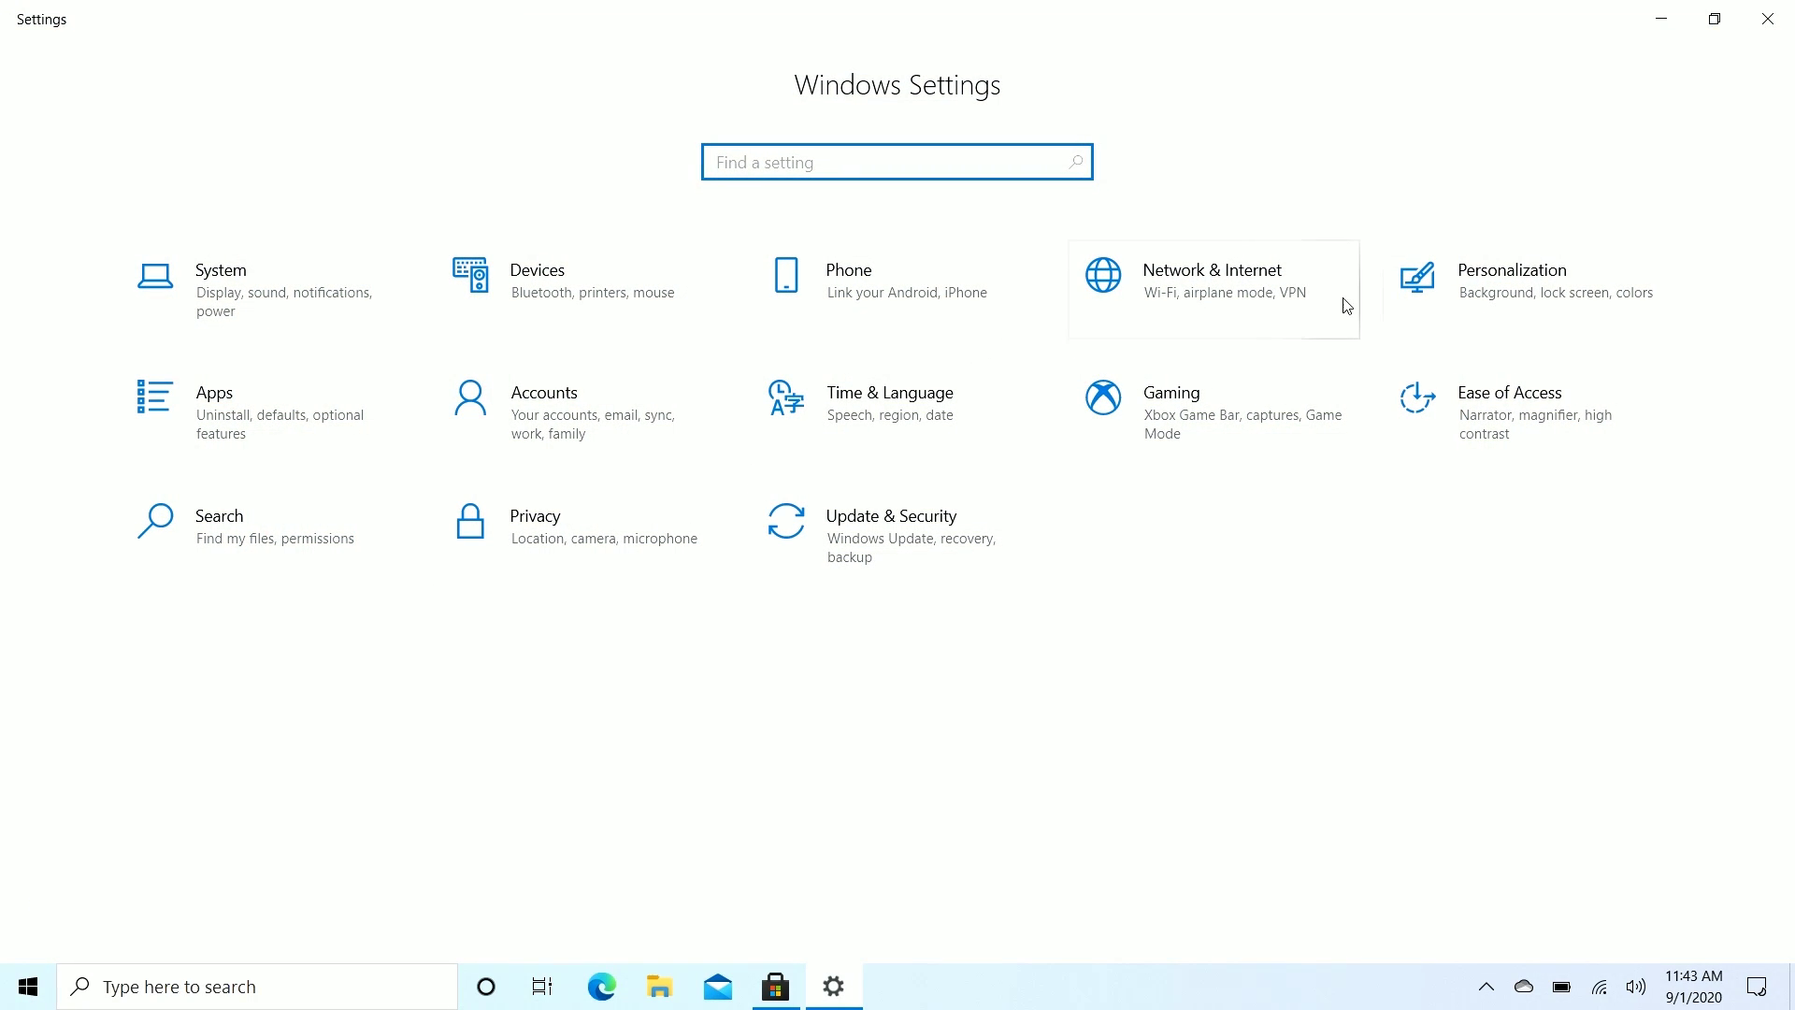
click(1455, 293)
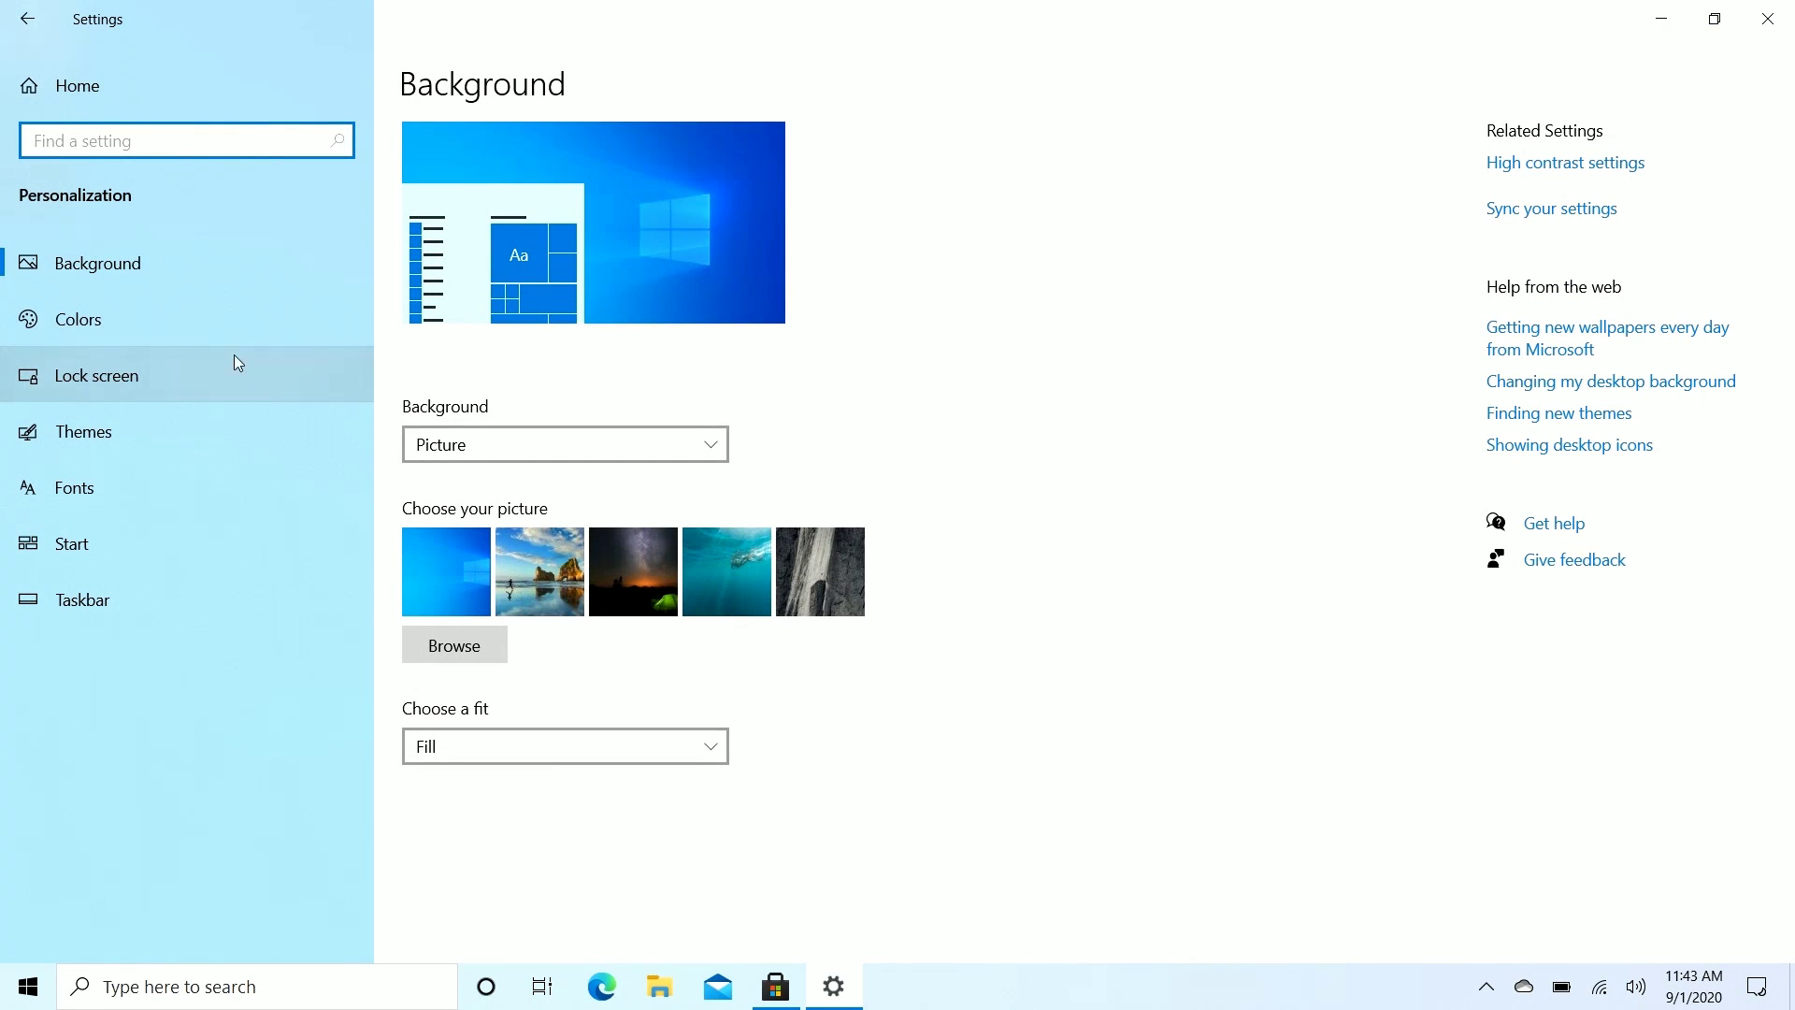
click(188, 329)
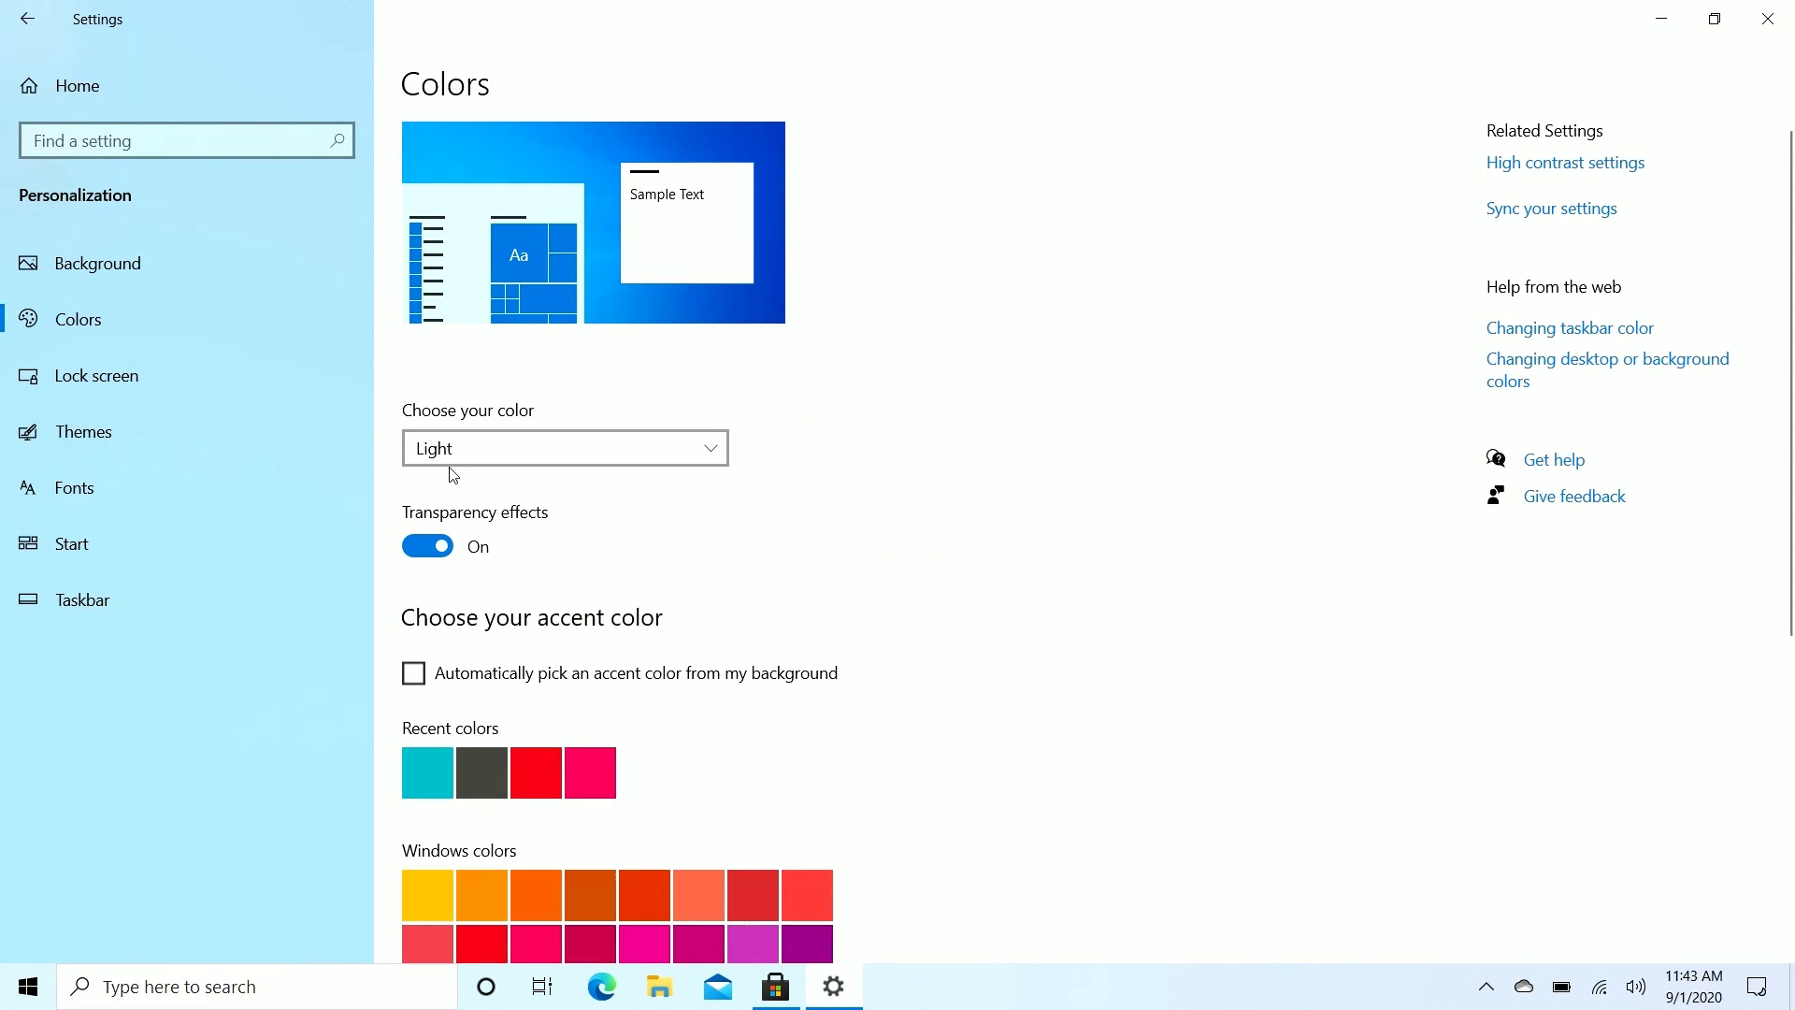
click(455, 458)
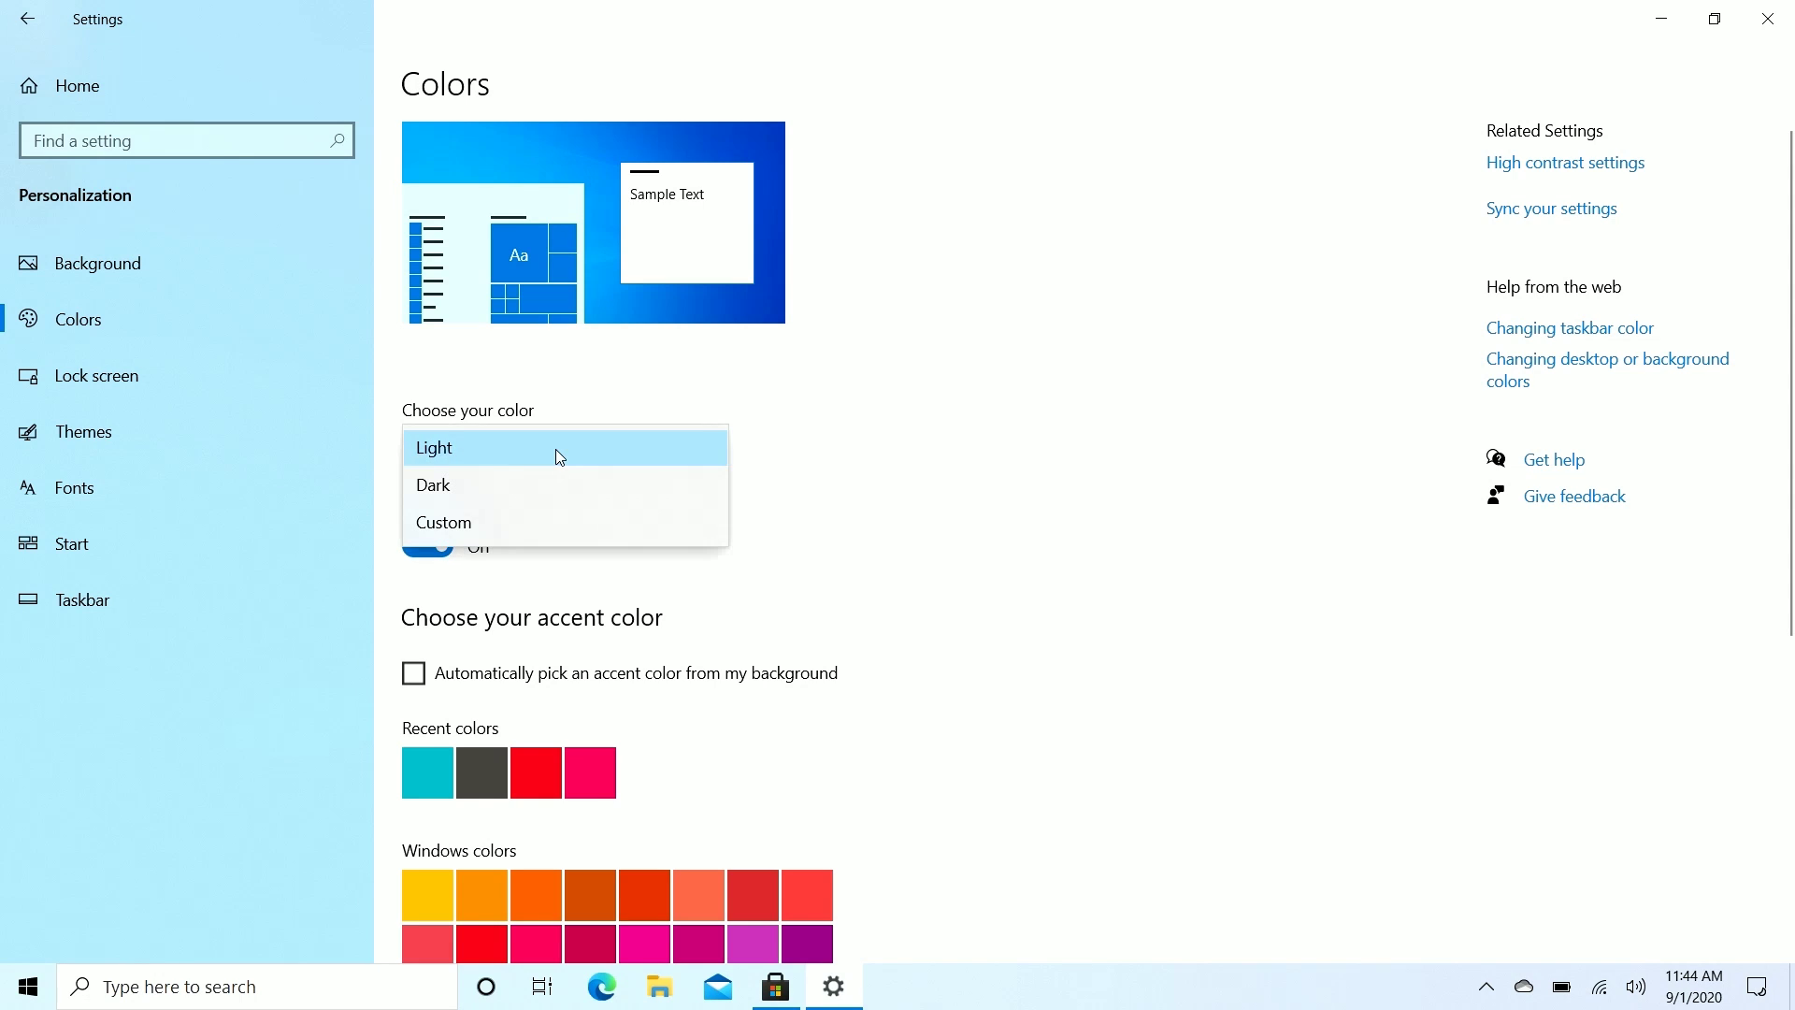
click(505, 484)
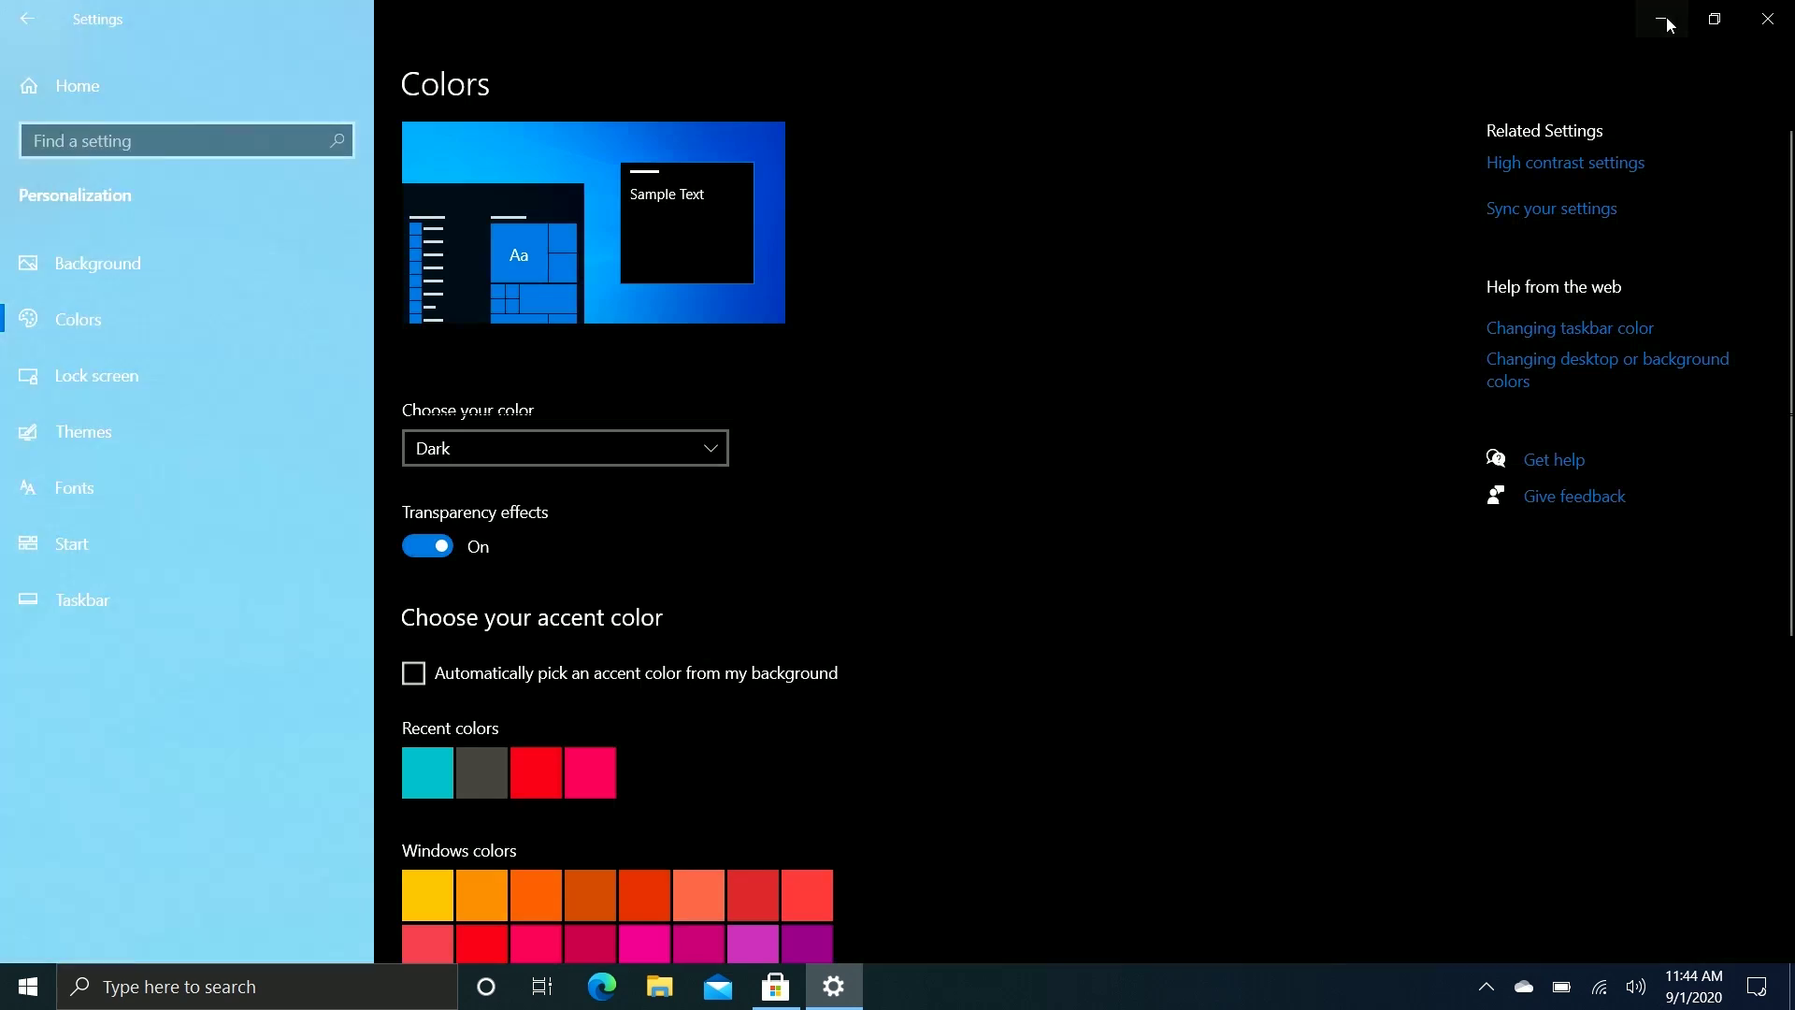
Step: Preview the dark Start menu over the desktop and over Microsoft Store
click(1667, 18)
key(super)
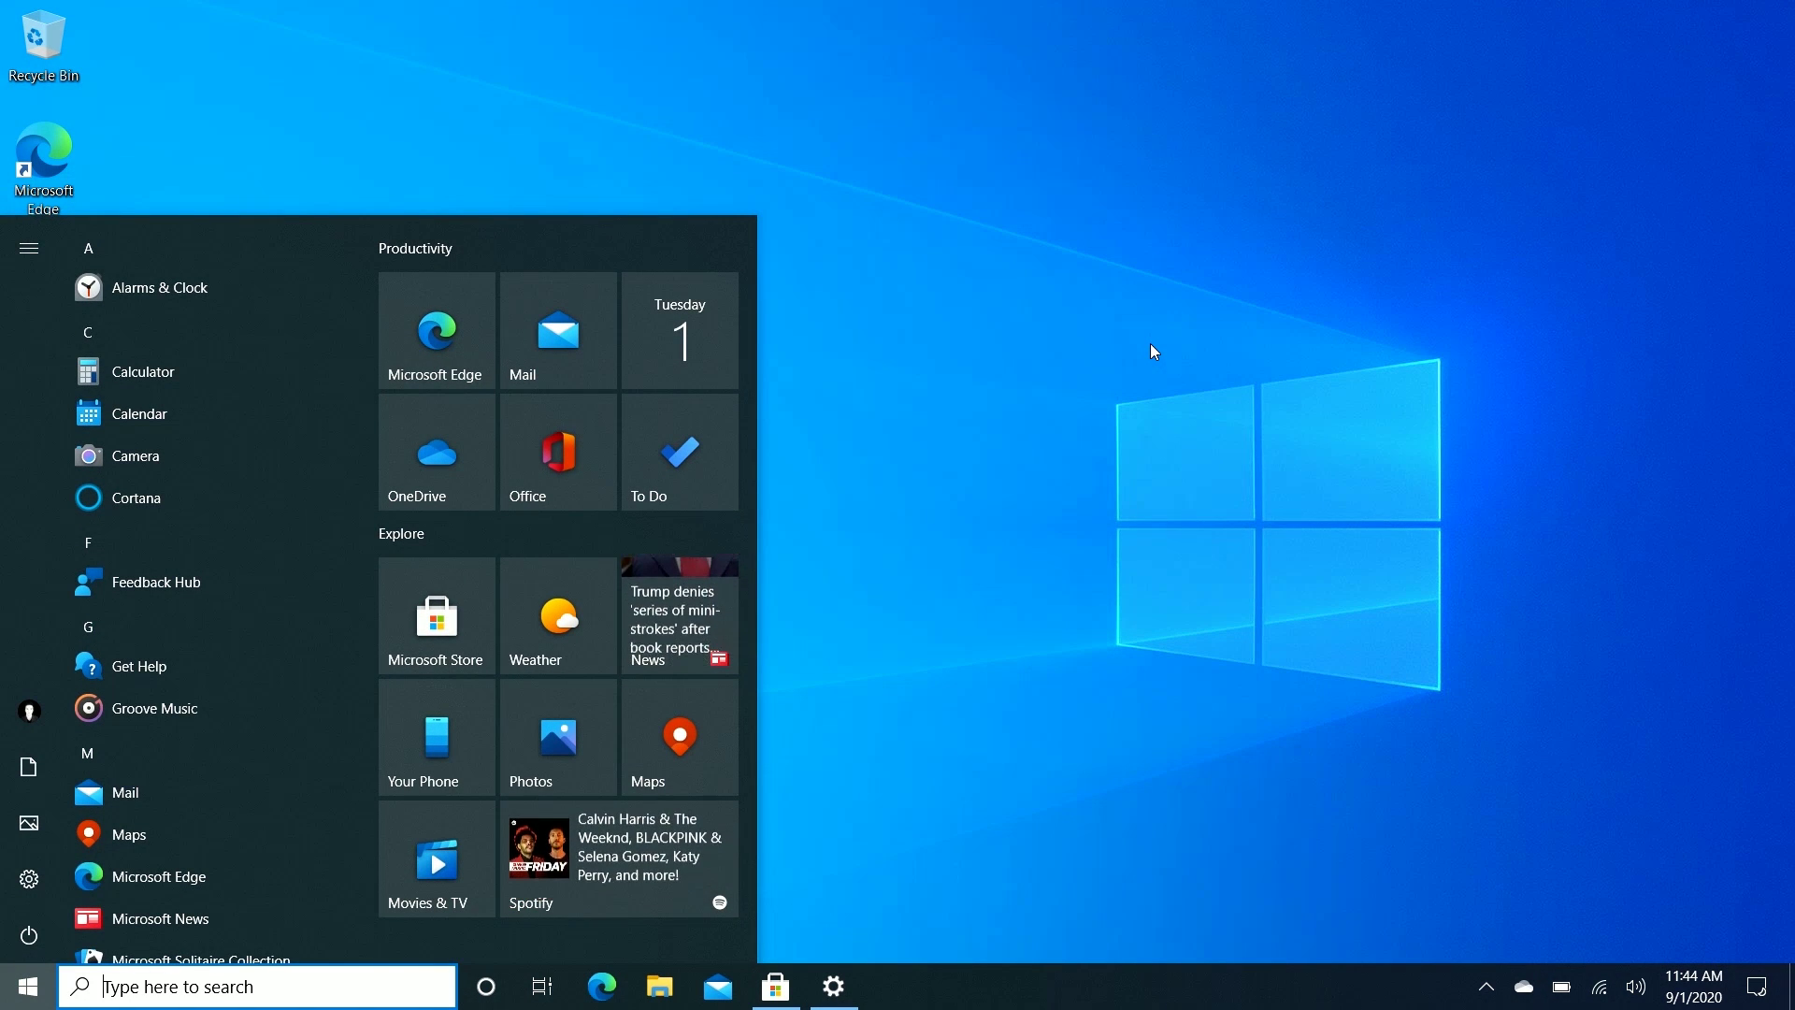
click(776, 986)
key(super)
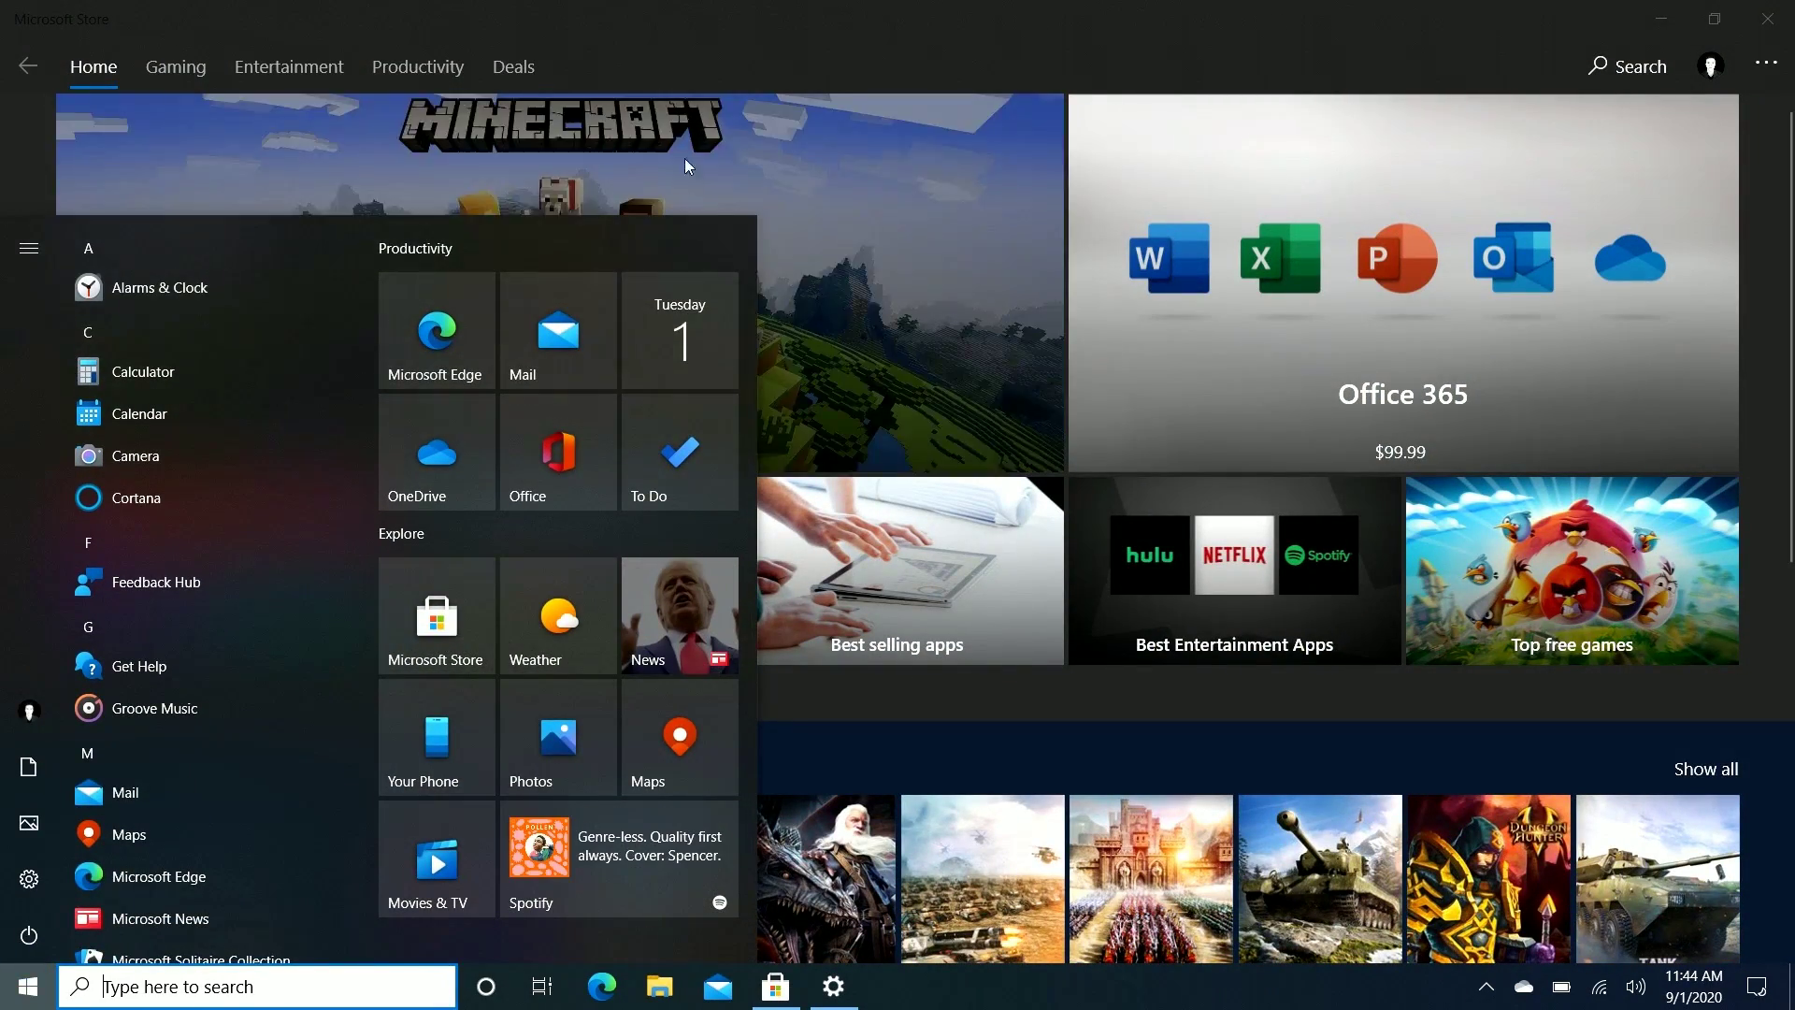
click(1642, 16)
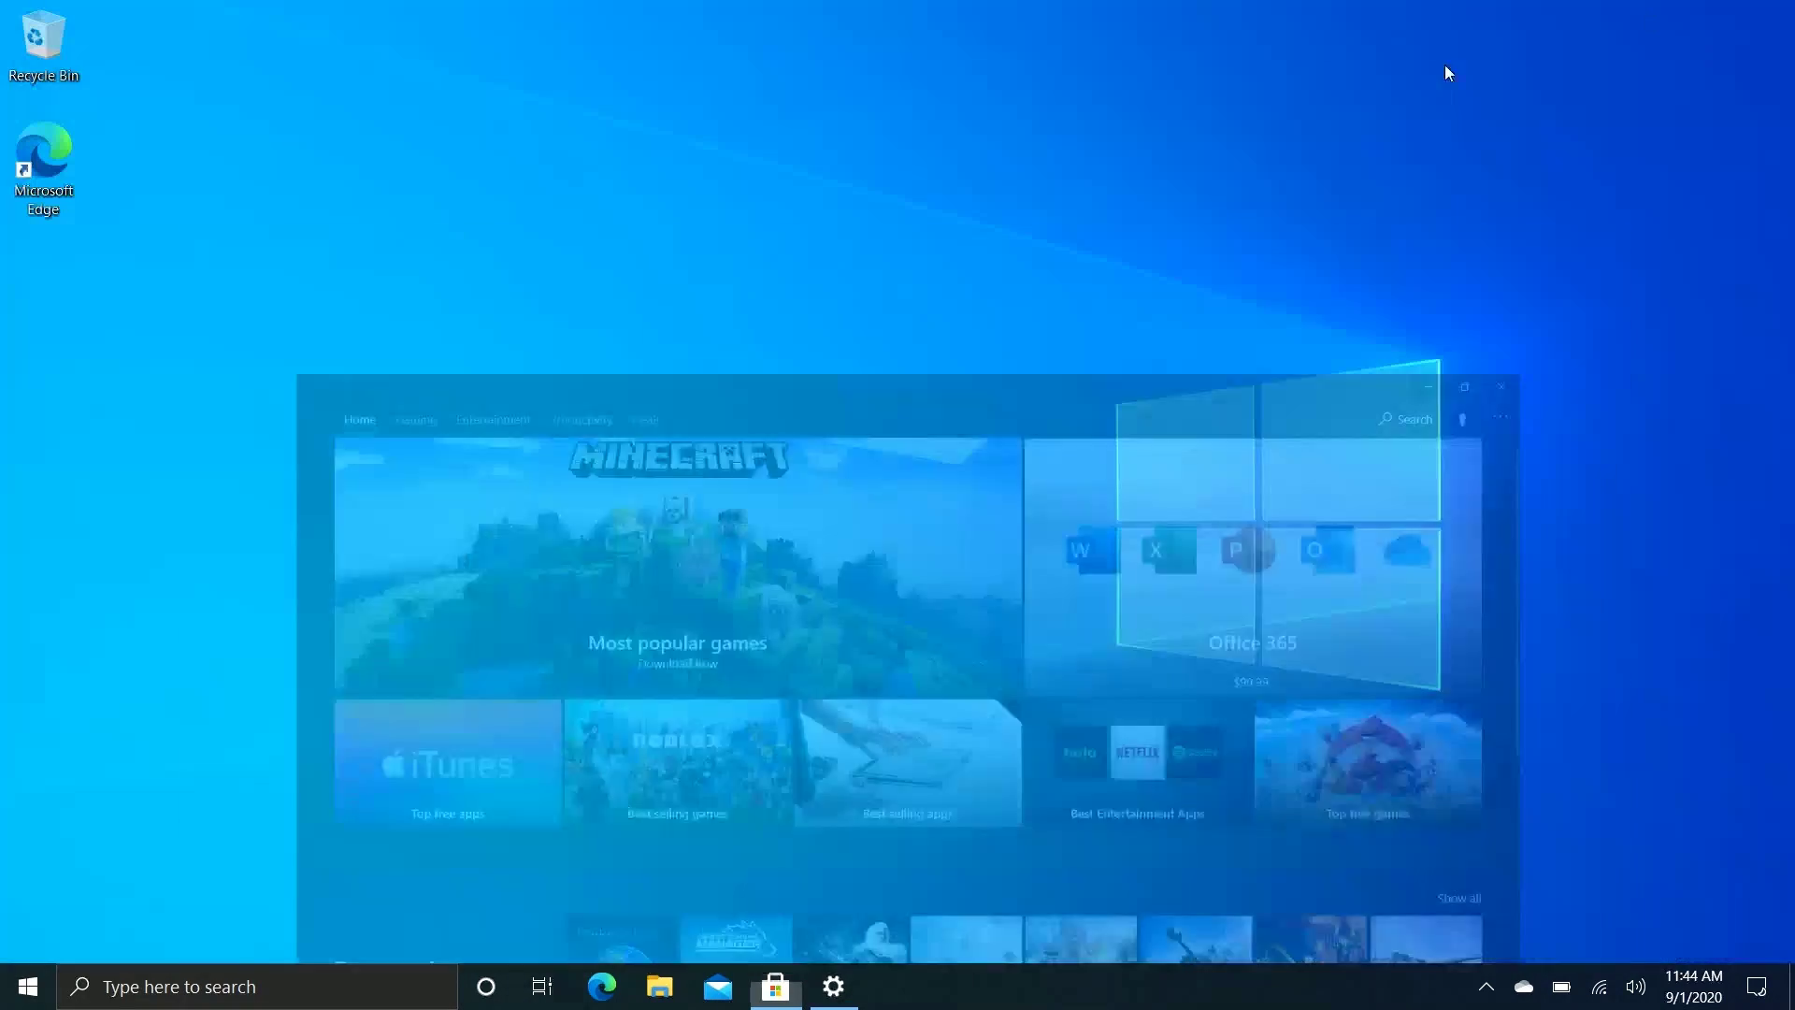
key(super)
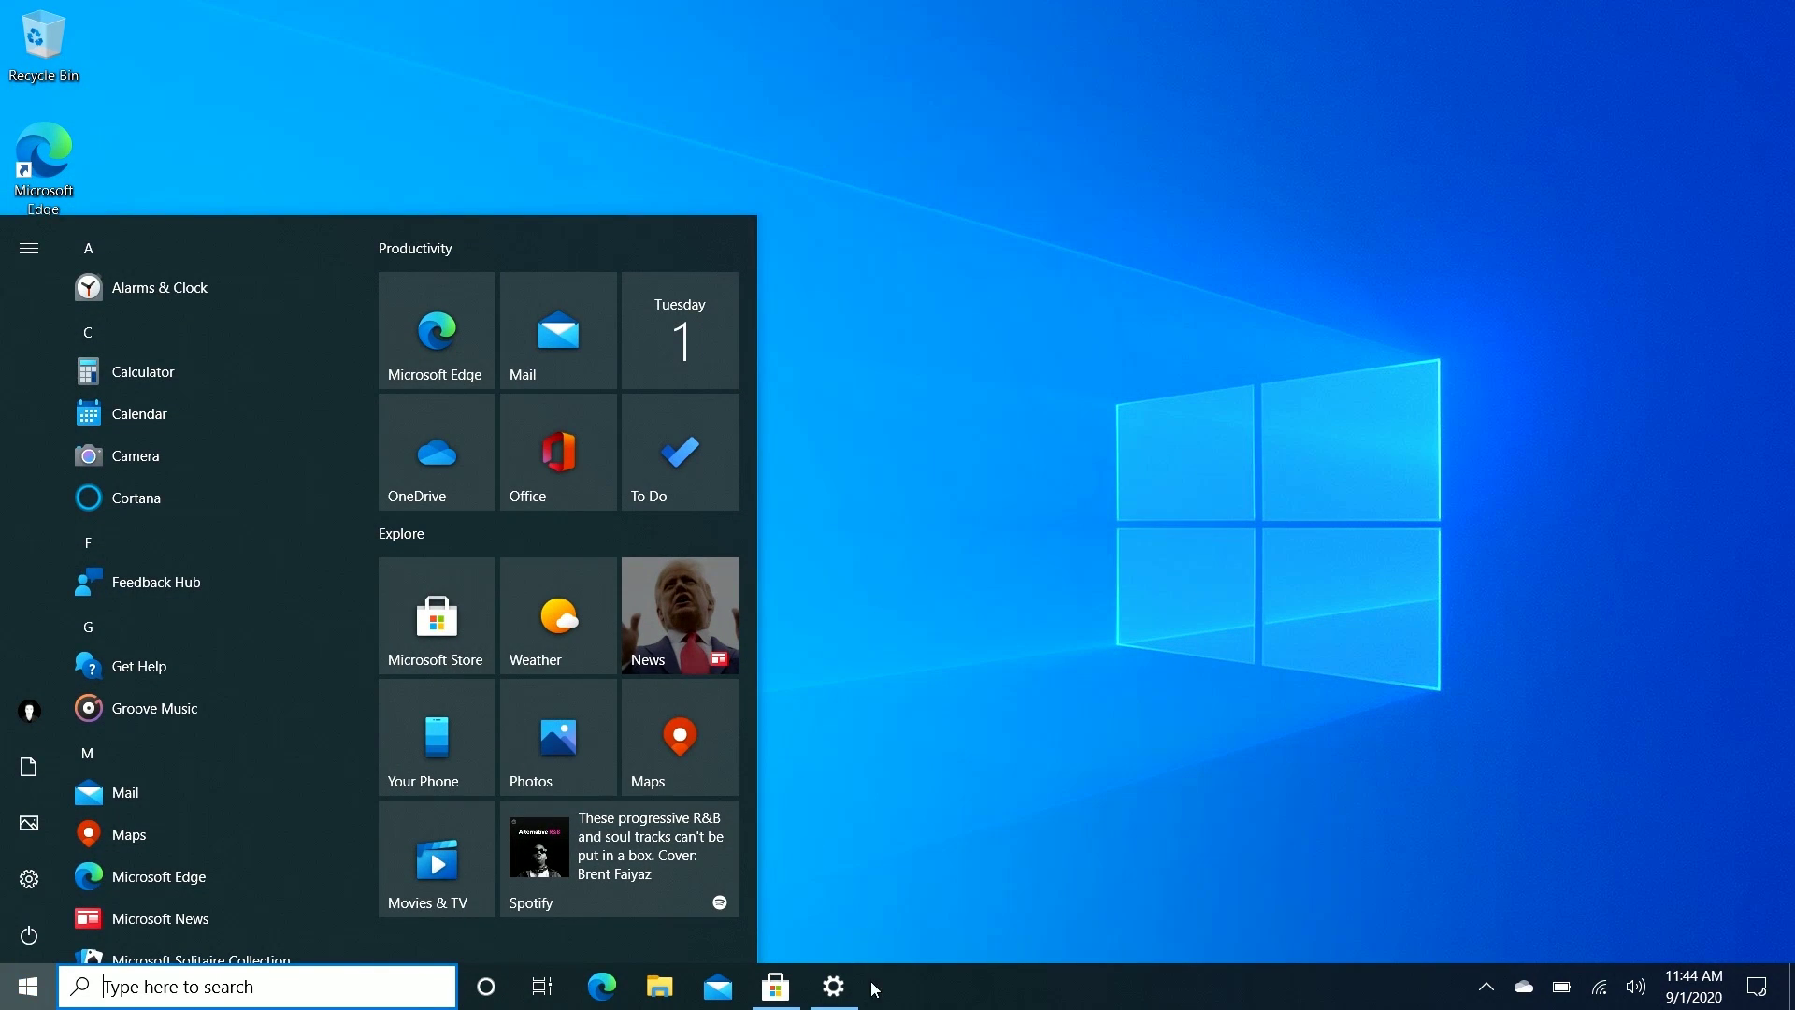
Step: Choose the Custom colour mode, show the accent colour on Start and taskbar, and preview it
click(833, 986)
click(547, 455)
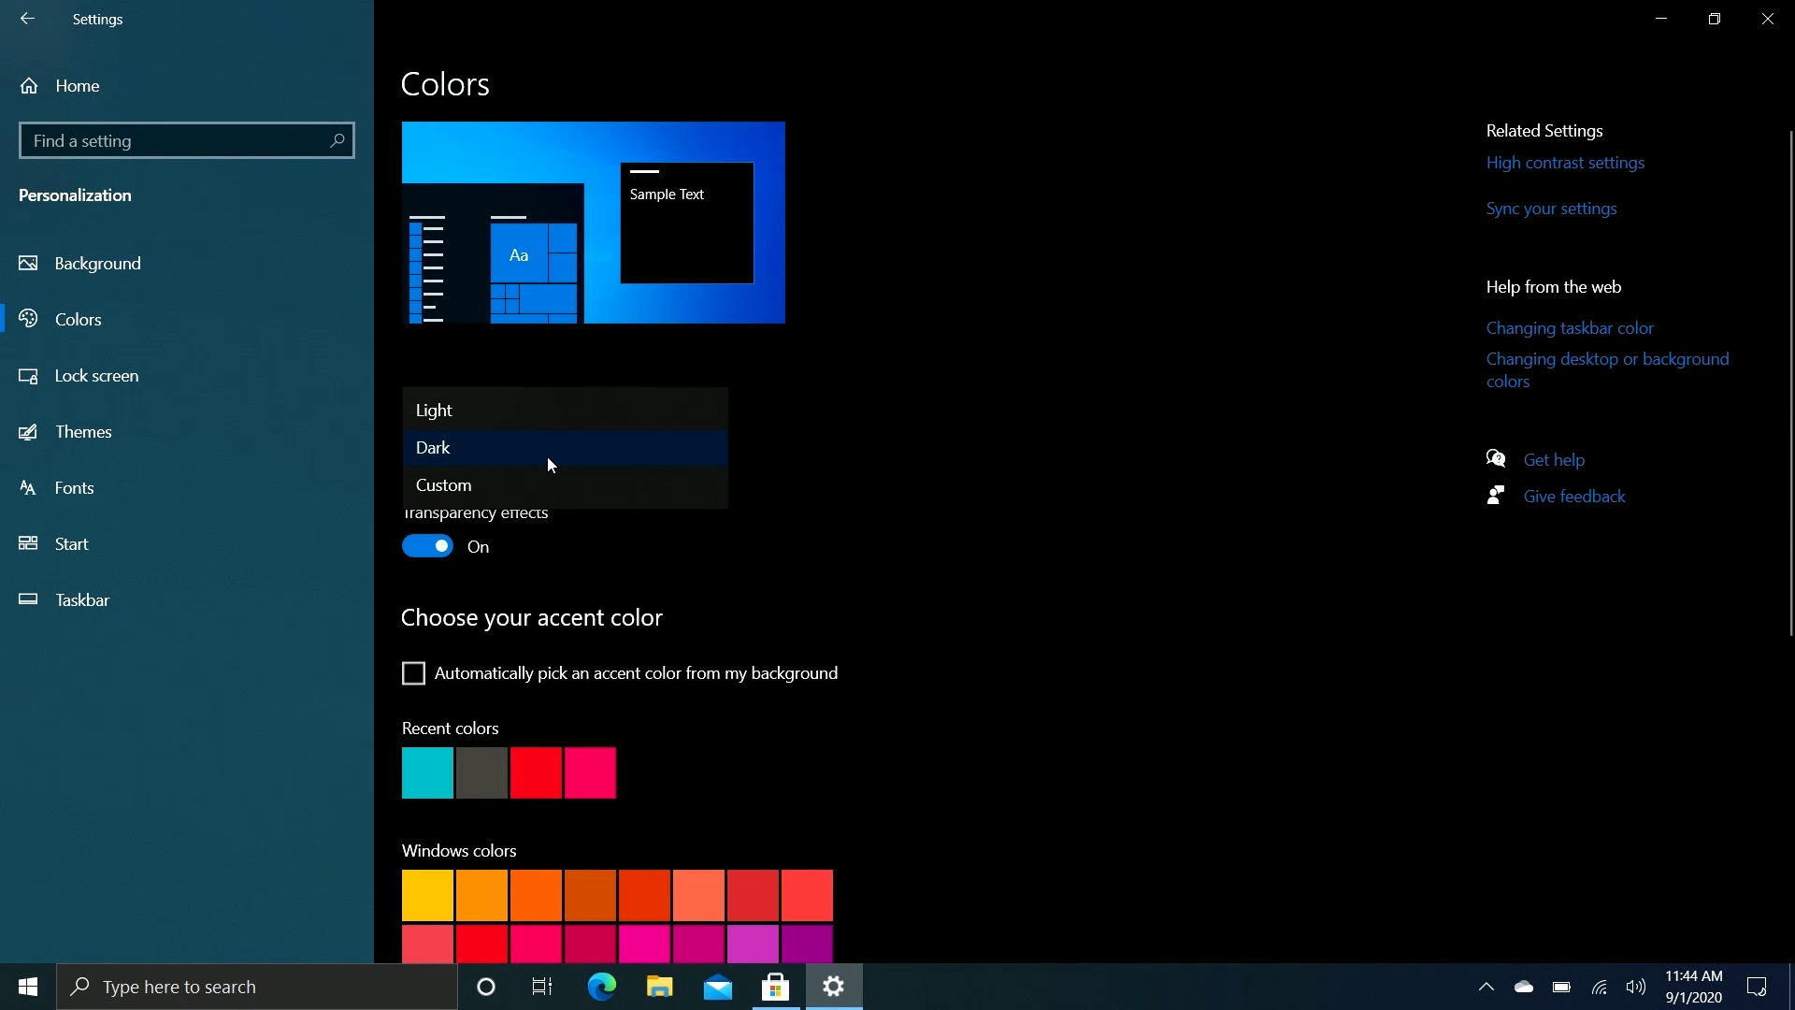
click(496, 483)
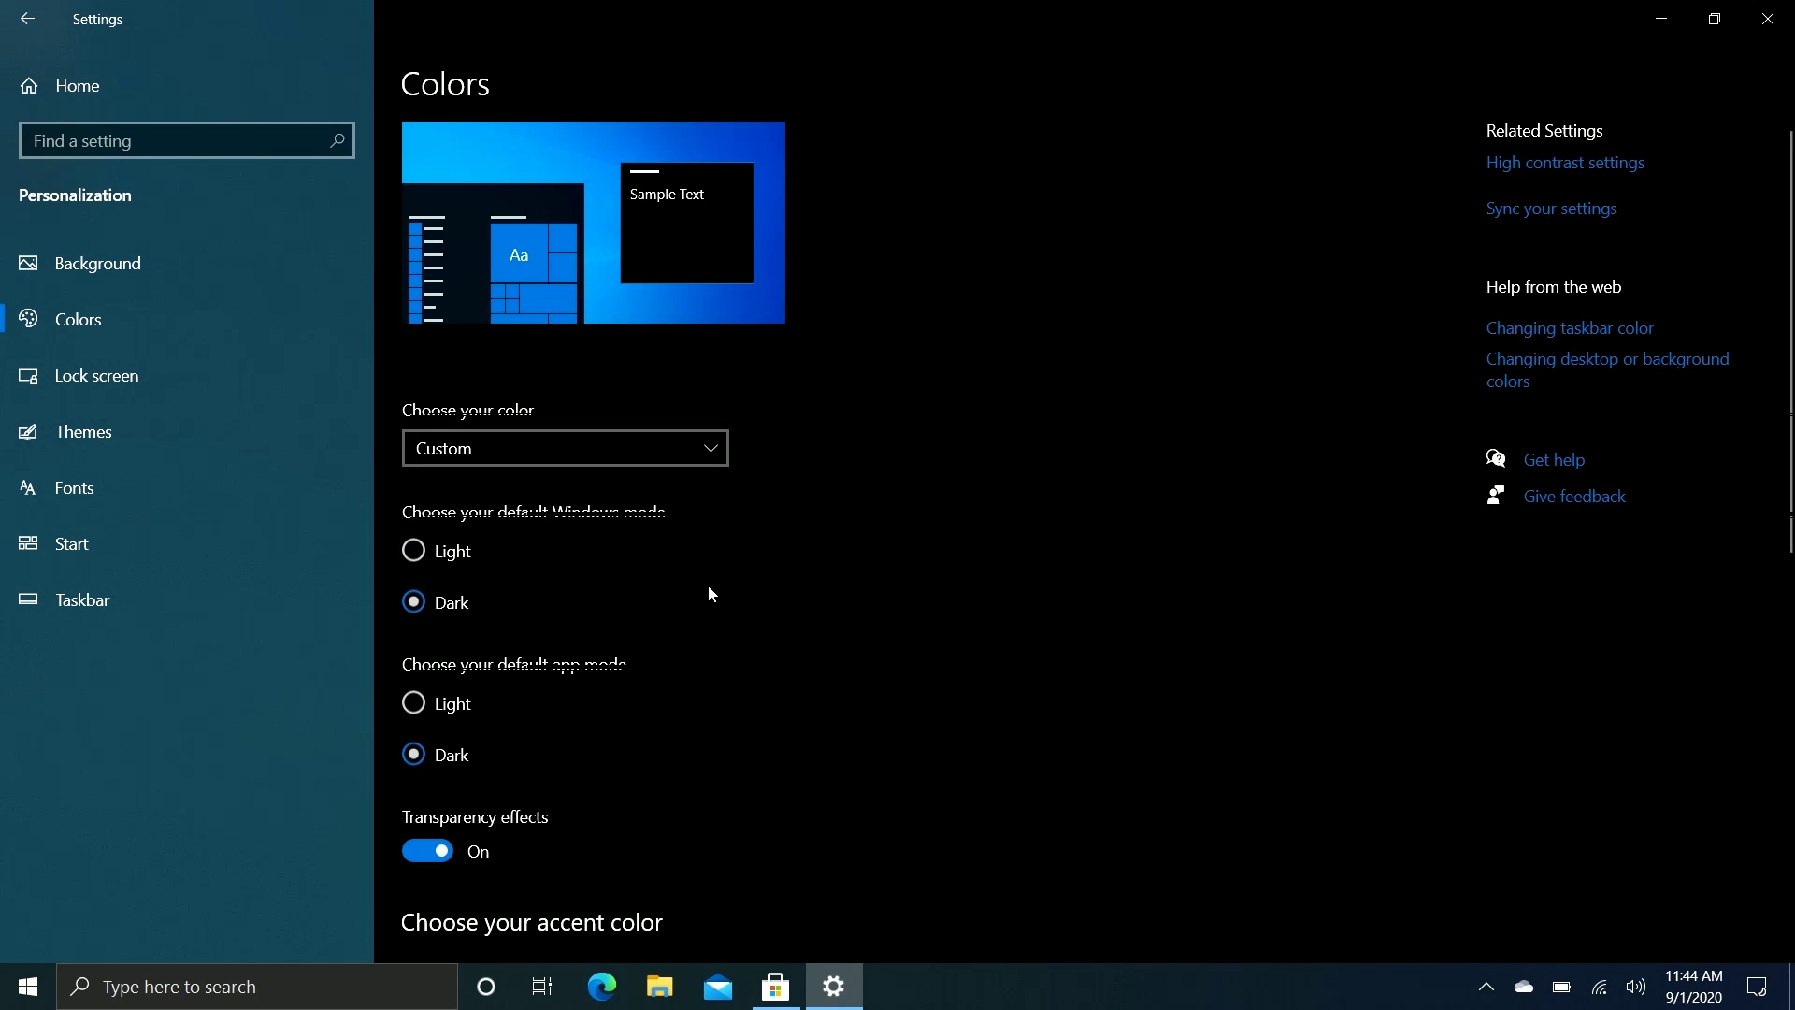
scroll(681, 692, down, 8)
scroll(681, 692, down, 2)
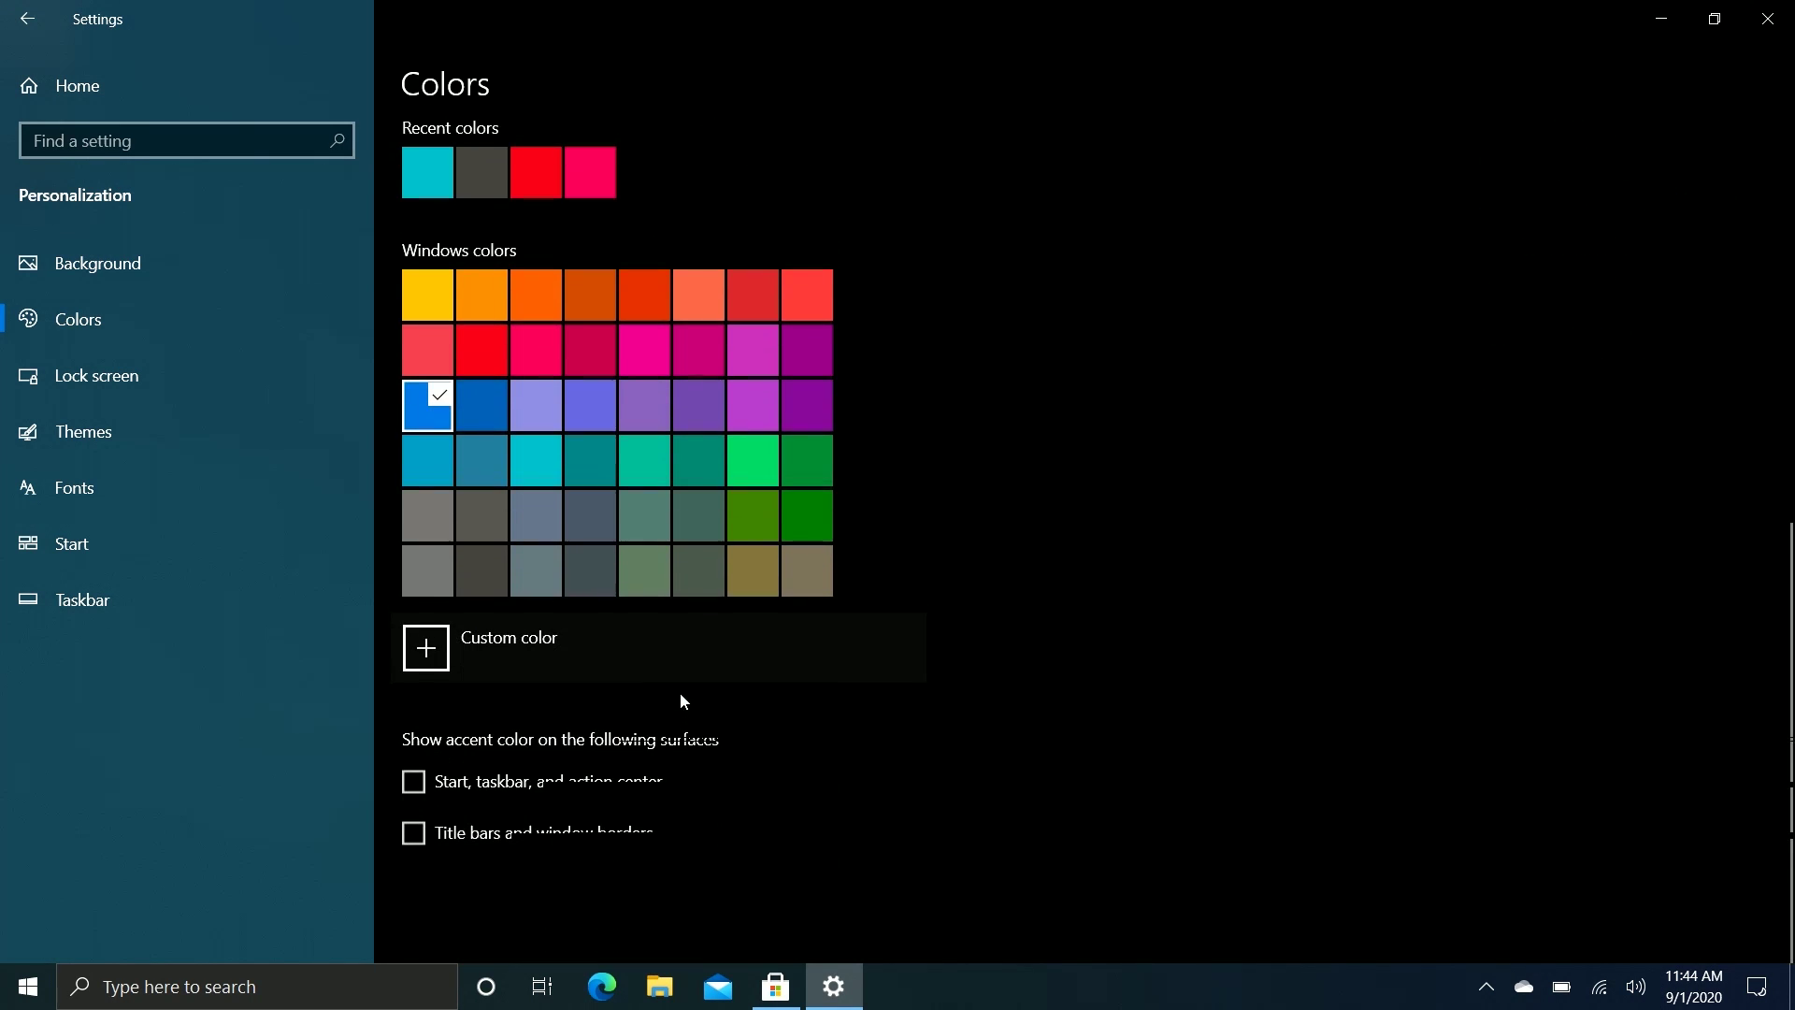
click(524, 793)
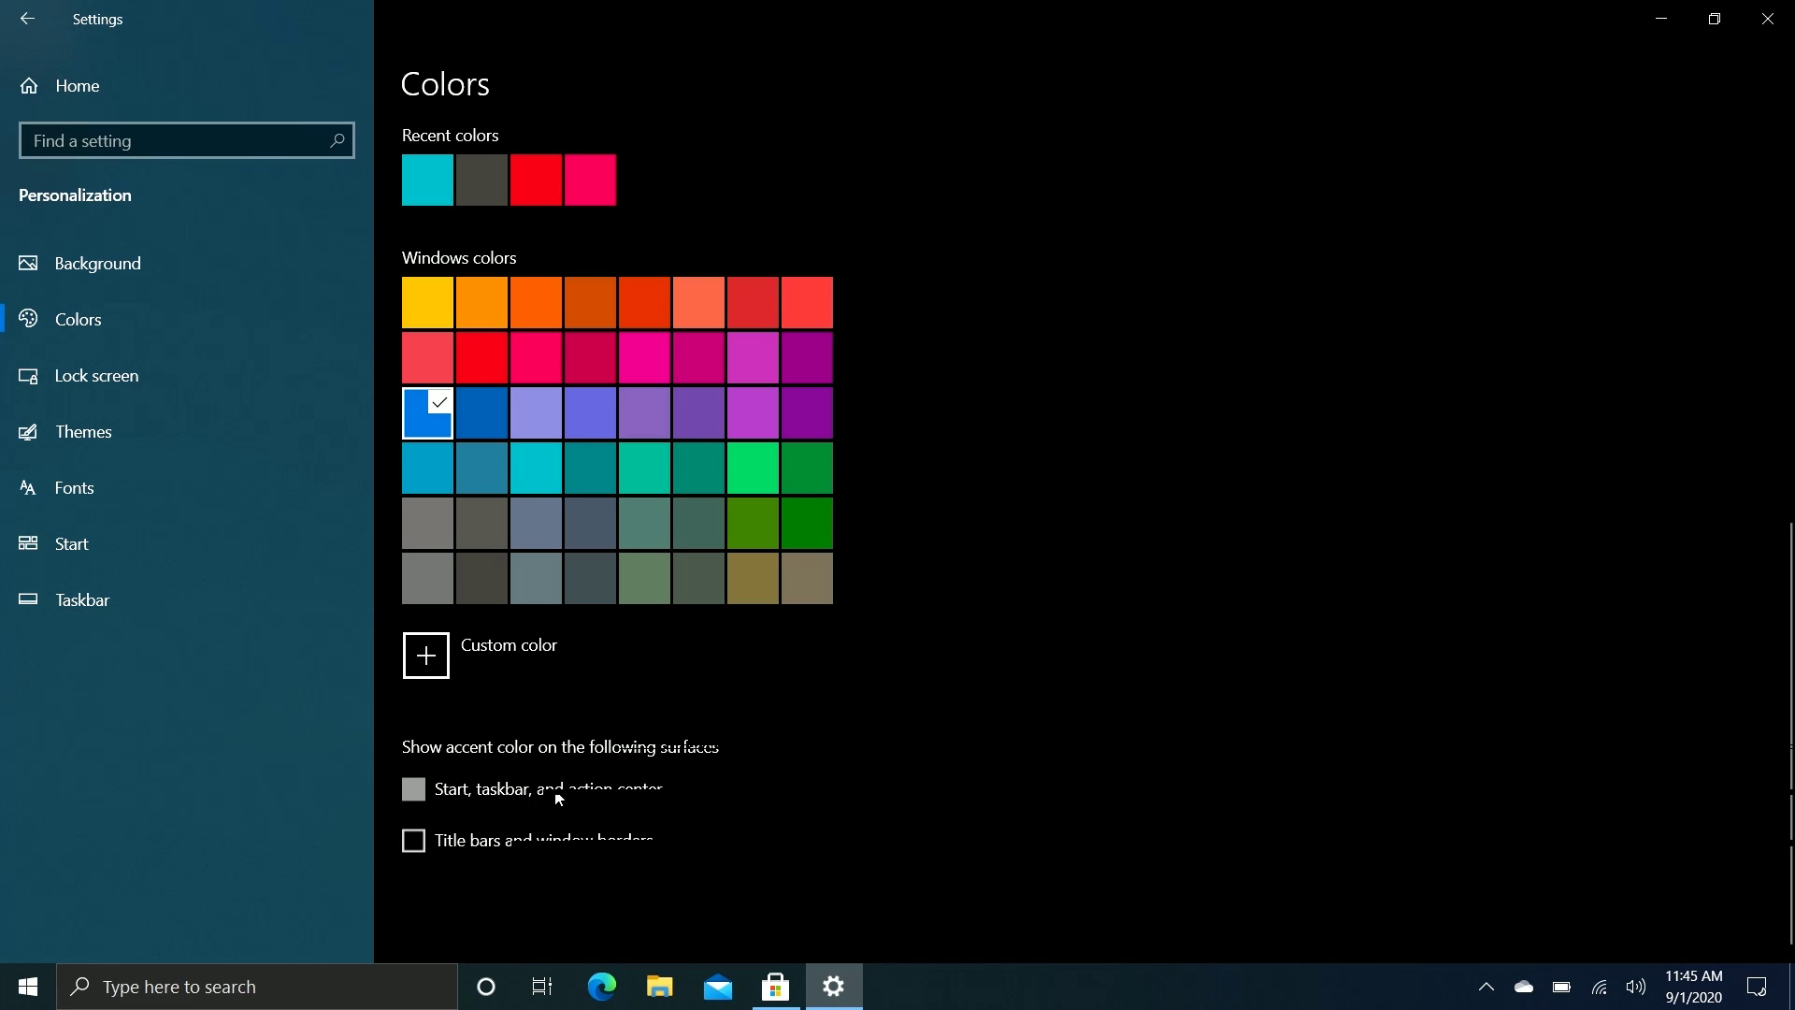
click(1672, 21)
key(super)
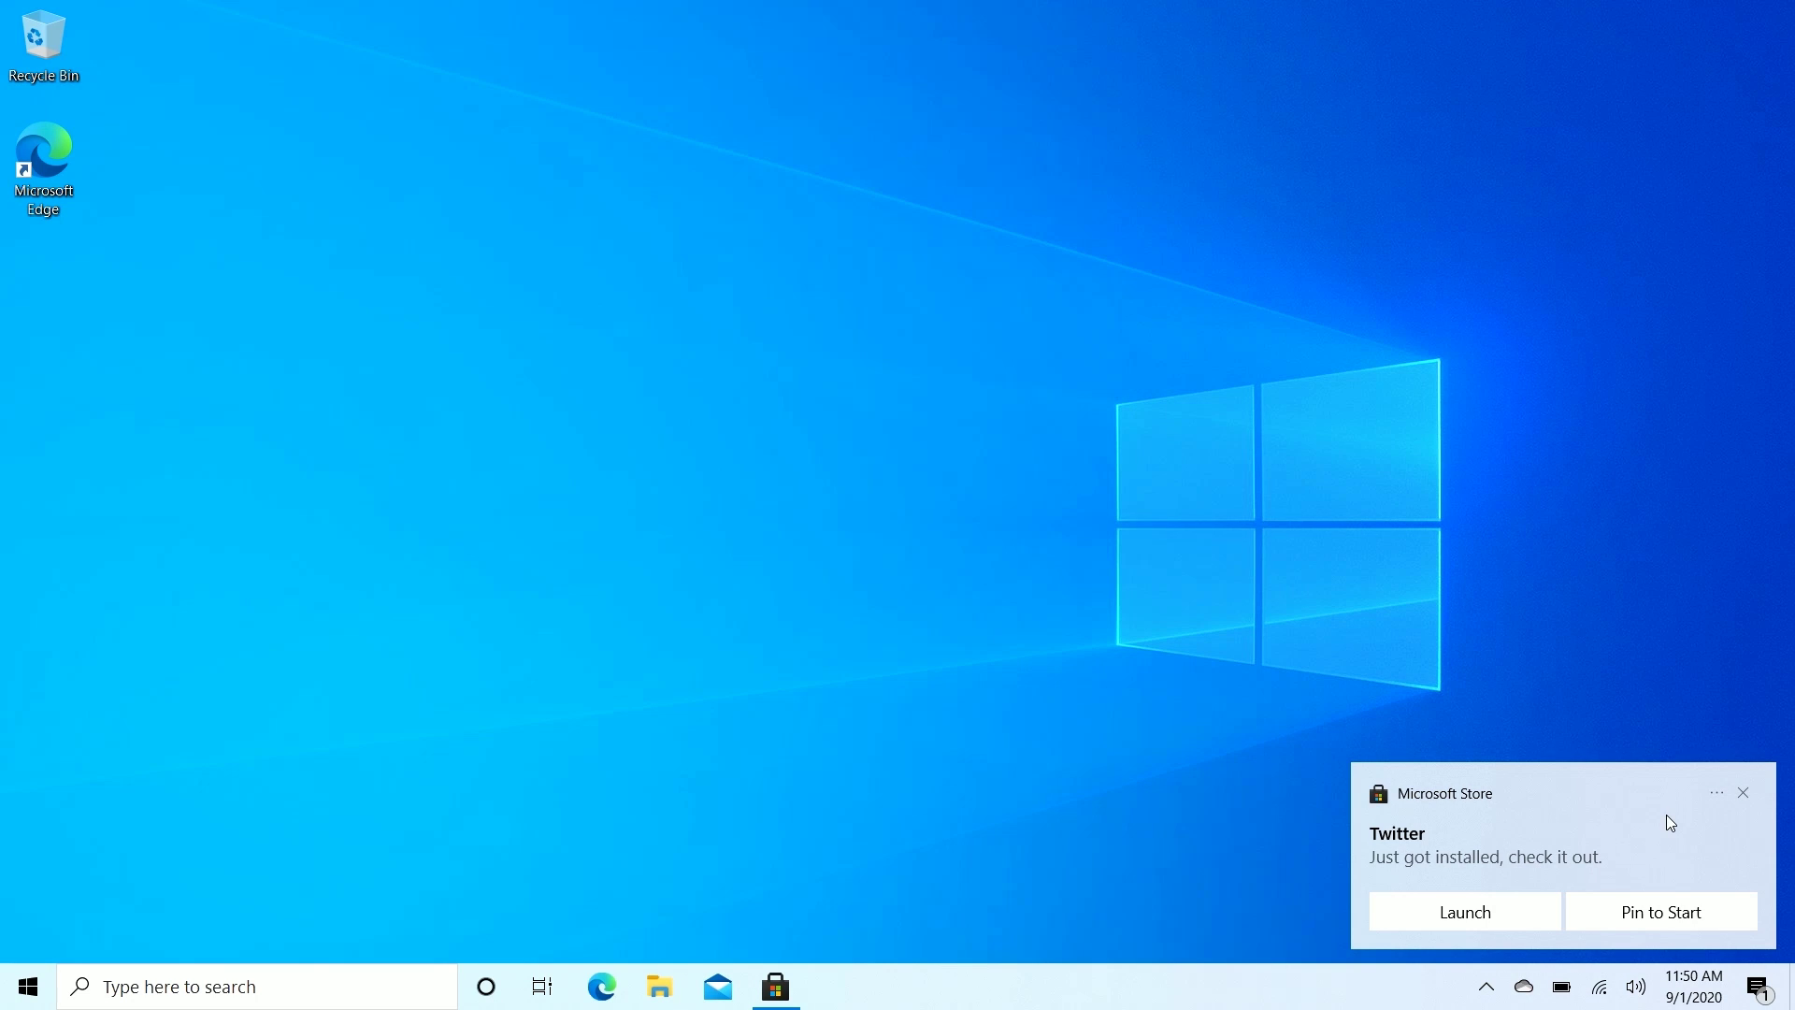
Step: Dismiss the Twitter install notification from the desktop and the Action Center
click(1742, 791)
click(1757, 989)
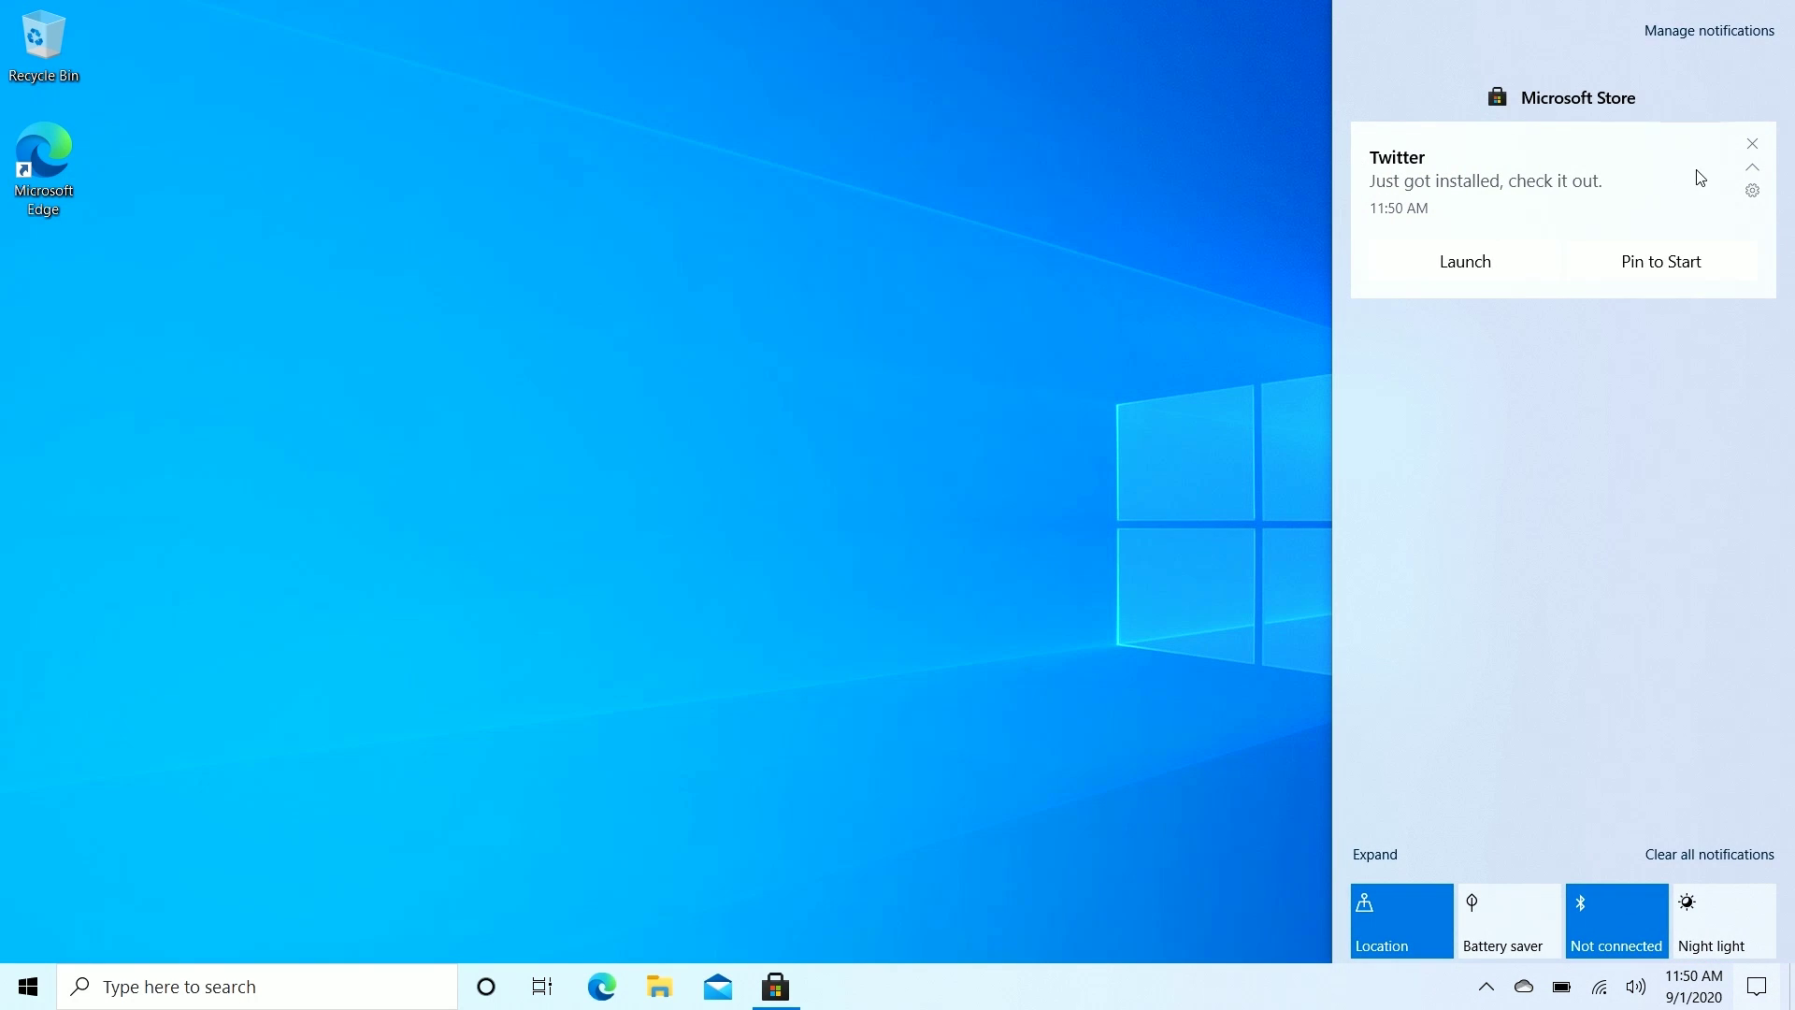
click(1752, 143)
click(824, 486)
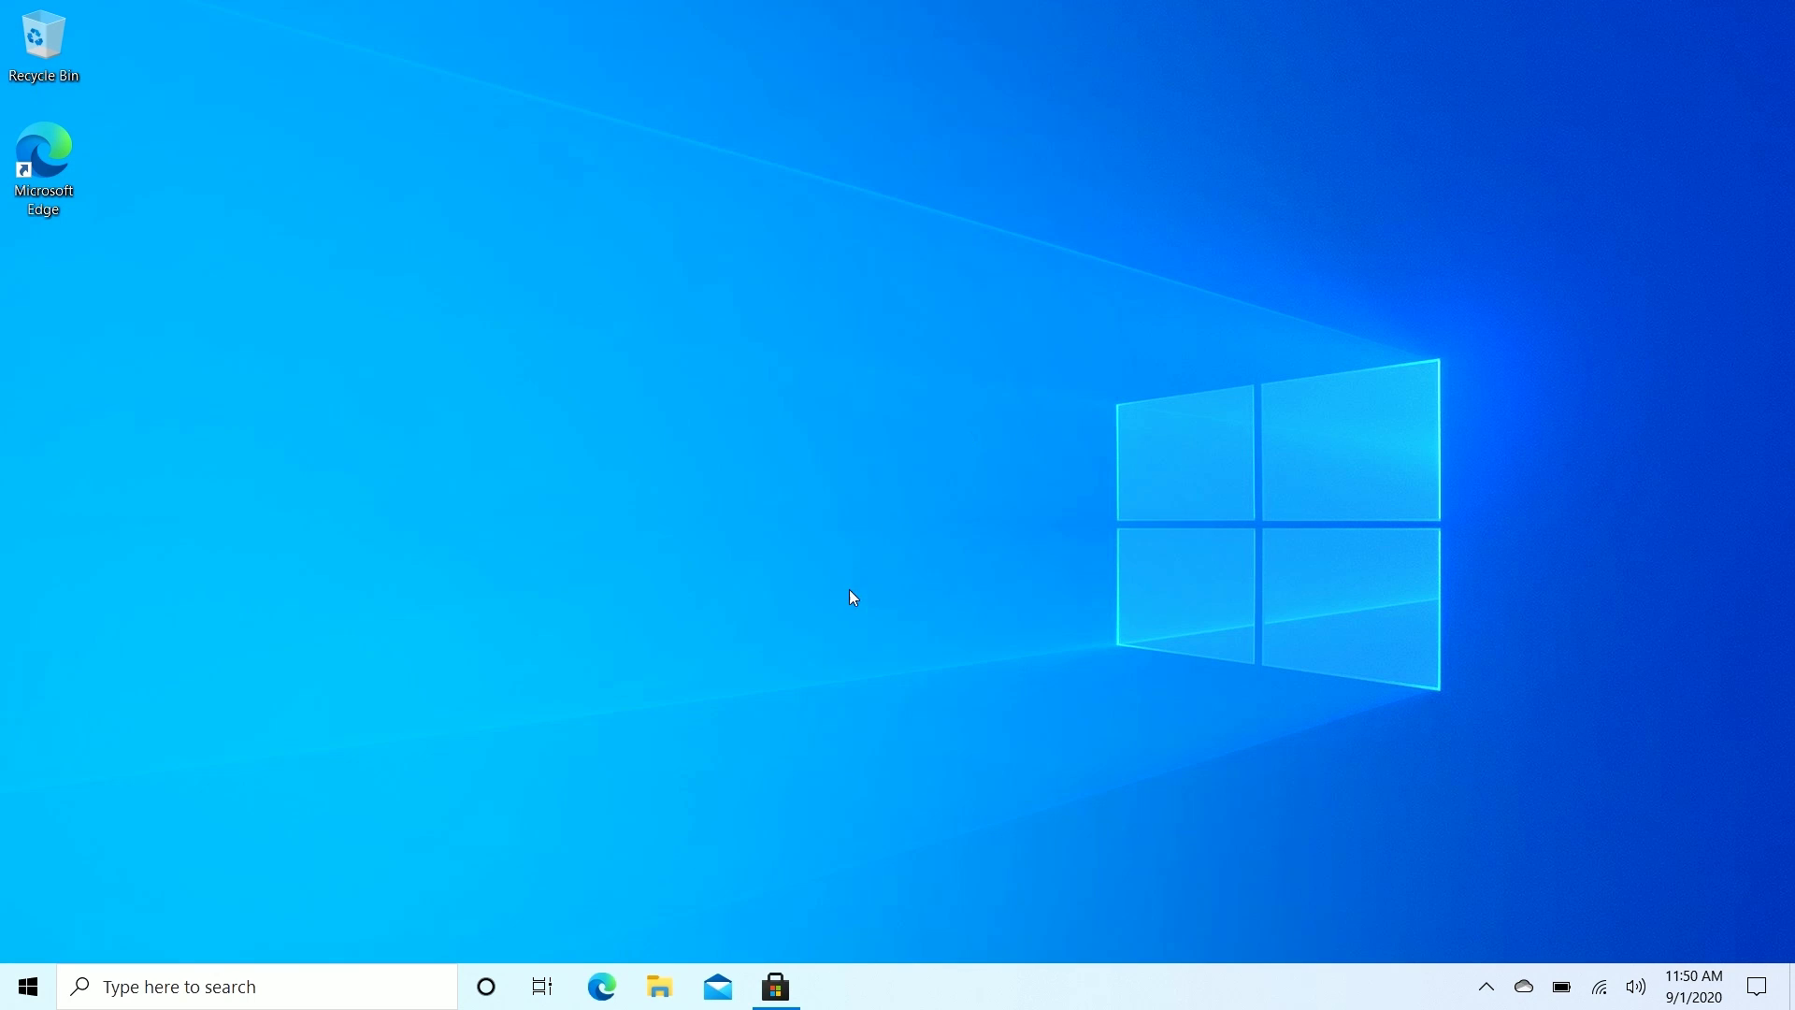
Step: Launch Microsoft Edge from the taskbar to its new tab page
click(602, 987)
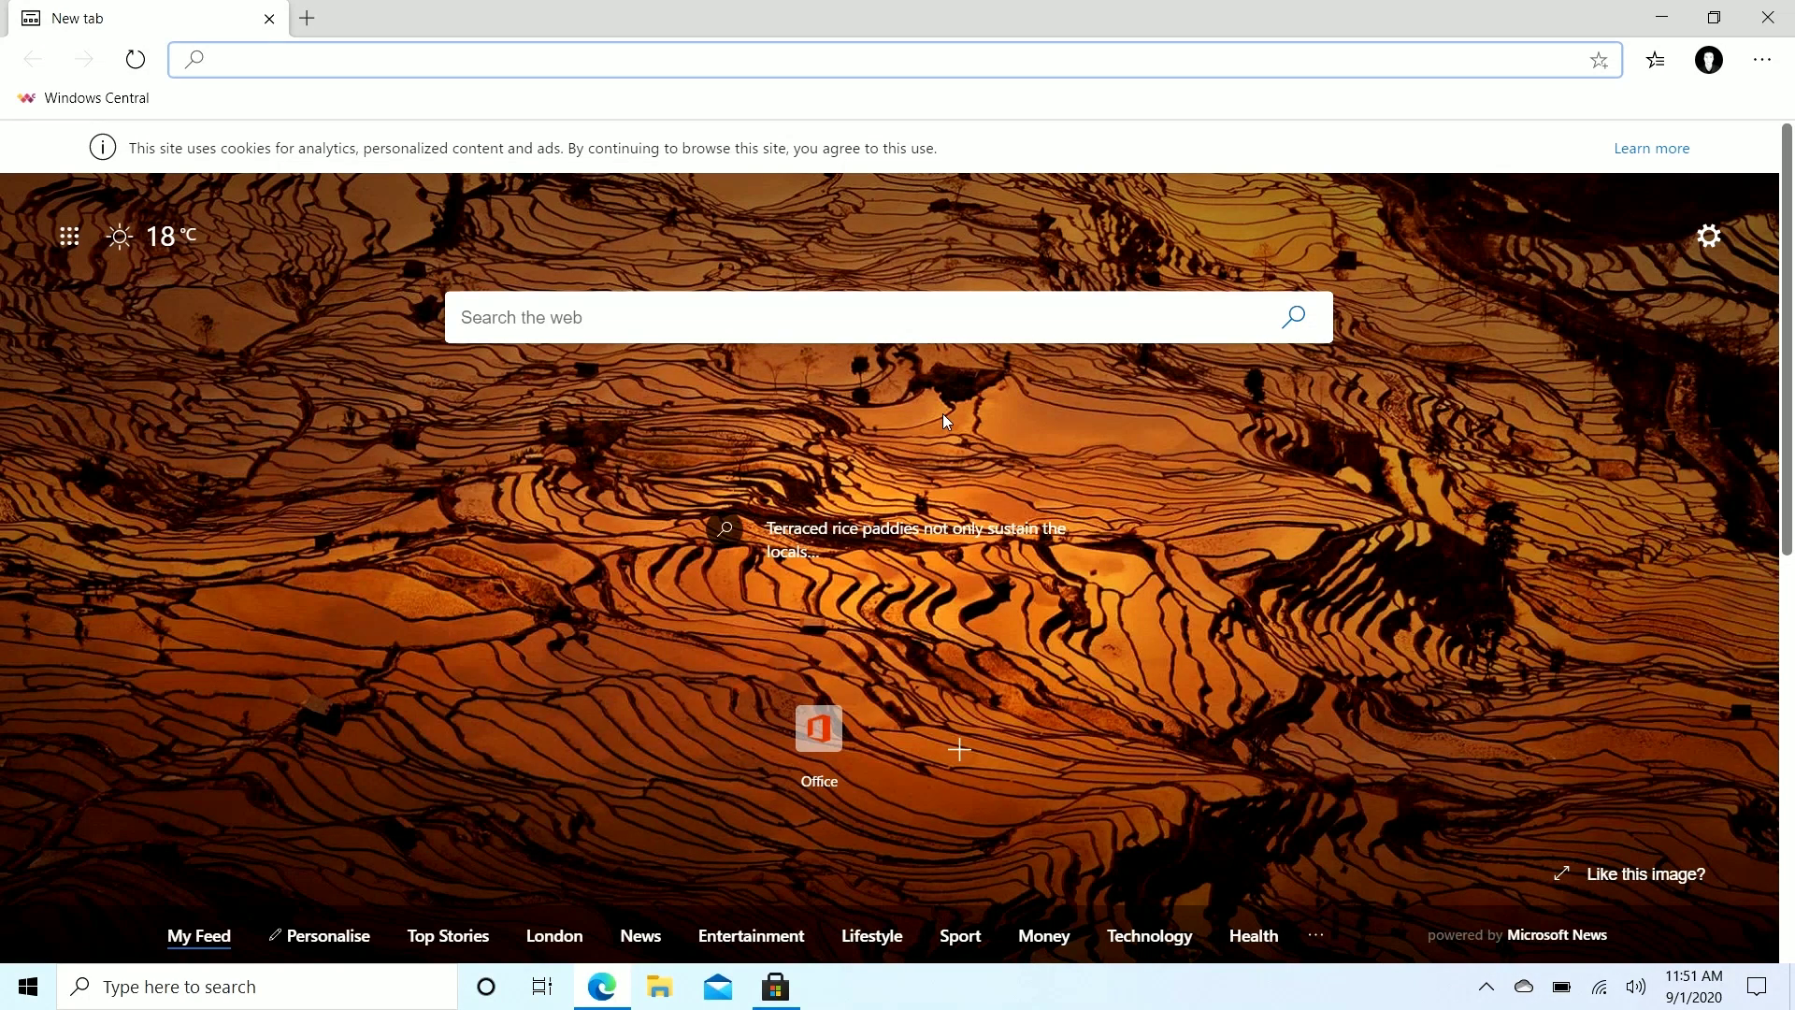
Step: Open Windows Central, bing.com and microsoft.com in Edge tabs, then launch Mail and File Explorer
click(97, 98)
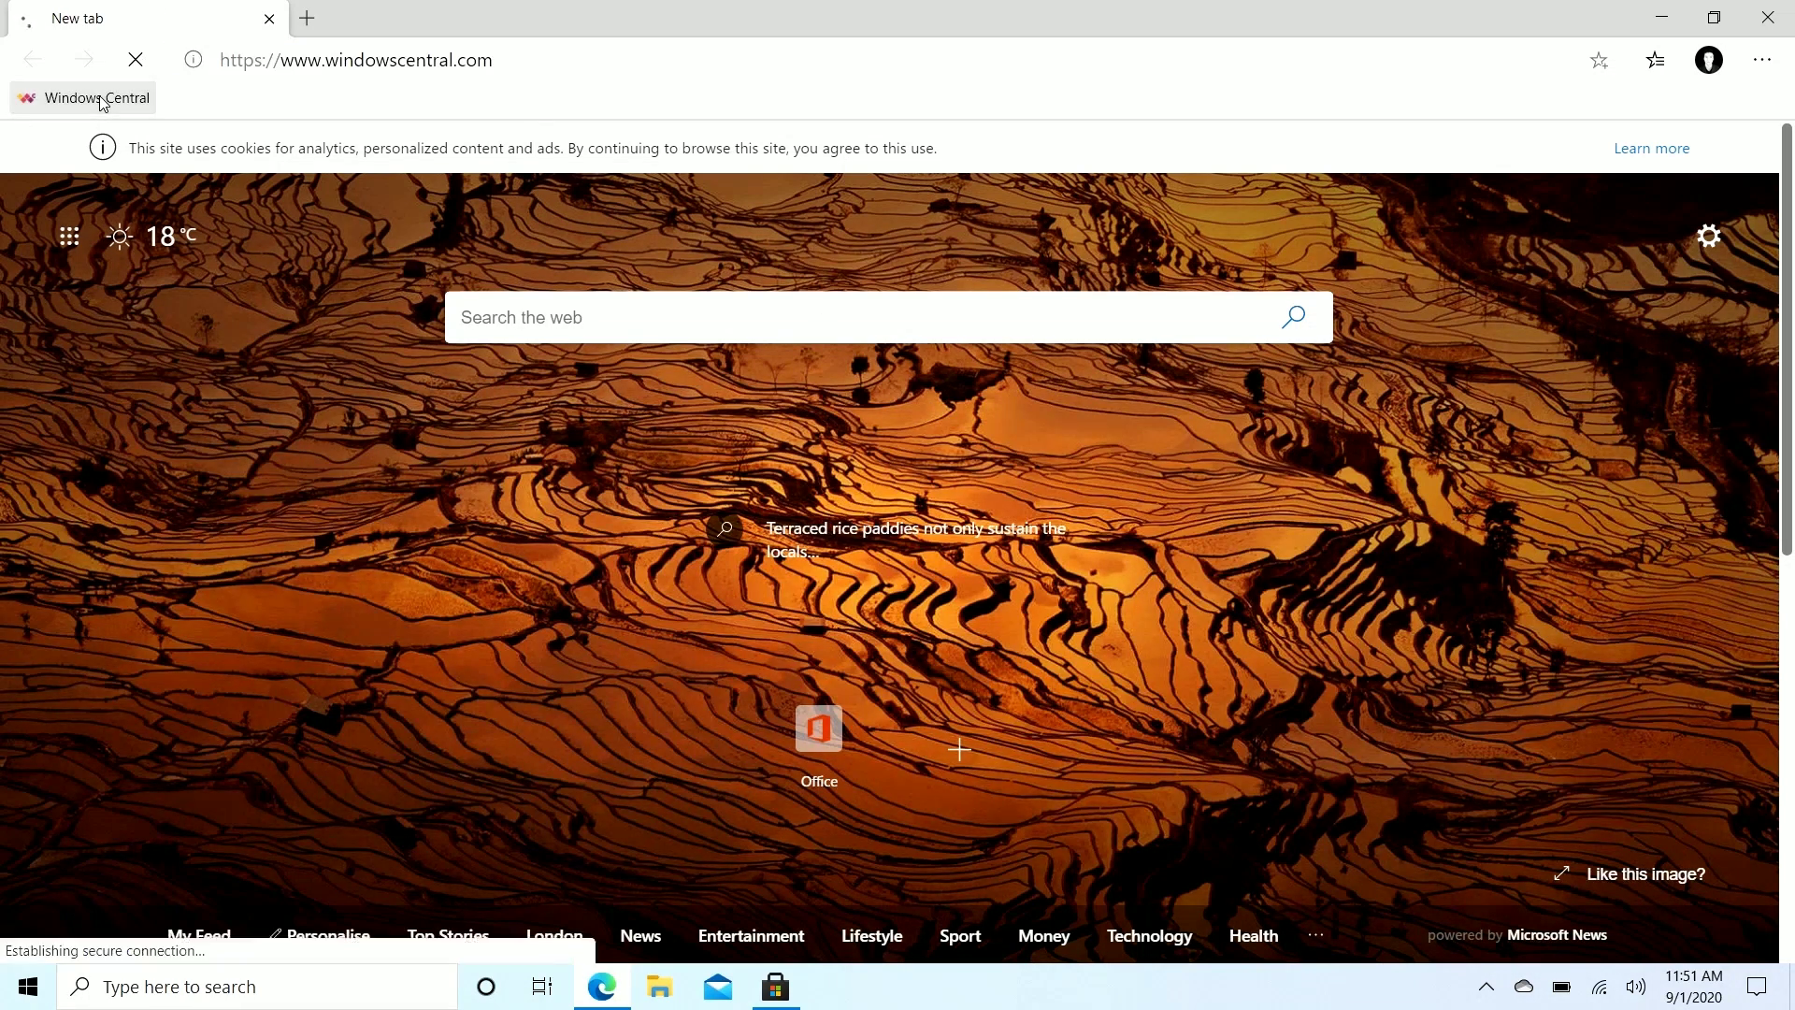
click(307, 17)
text(bing)
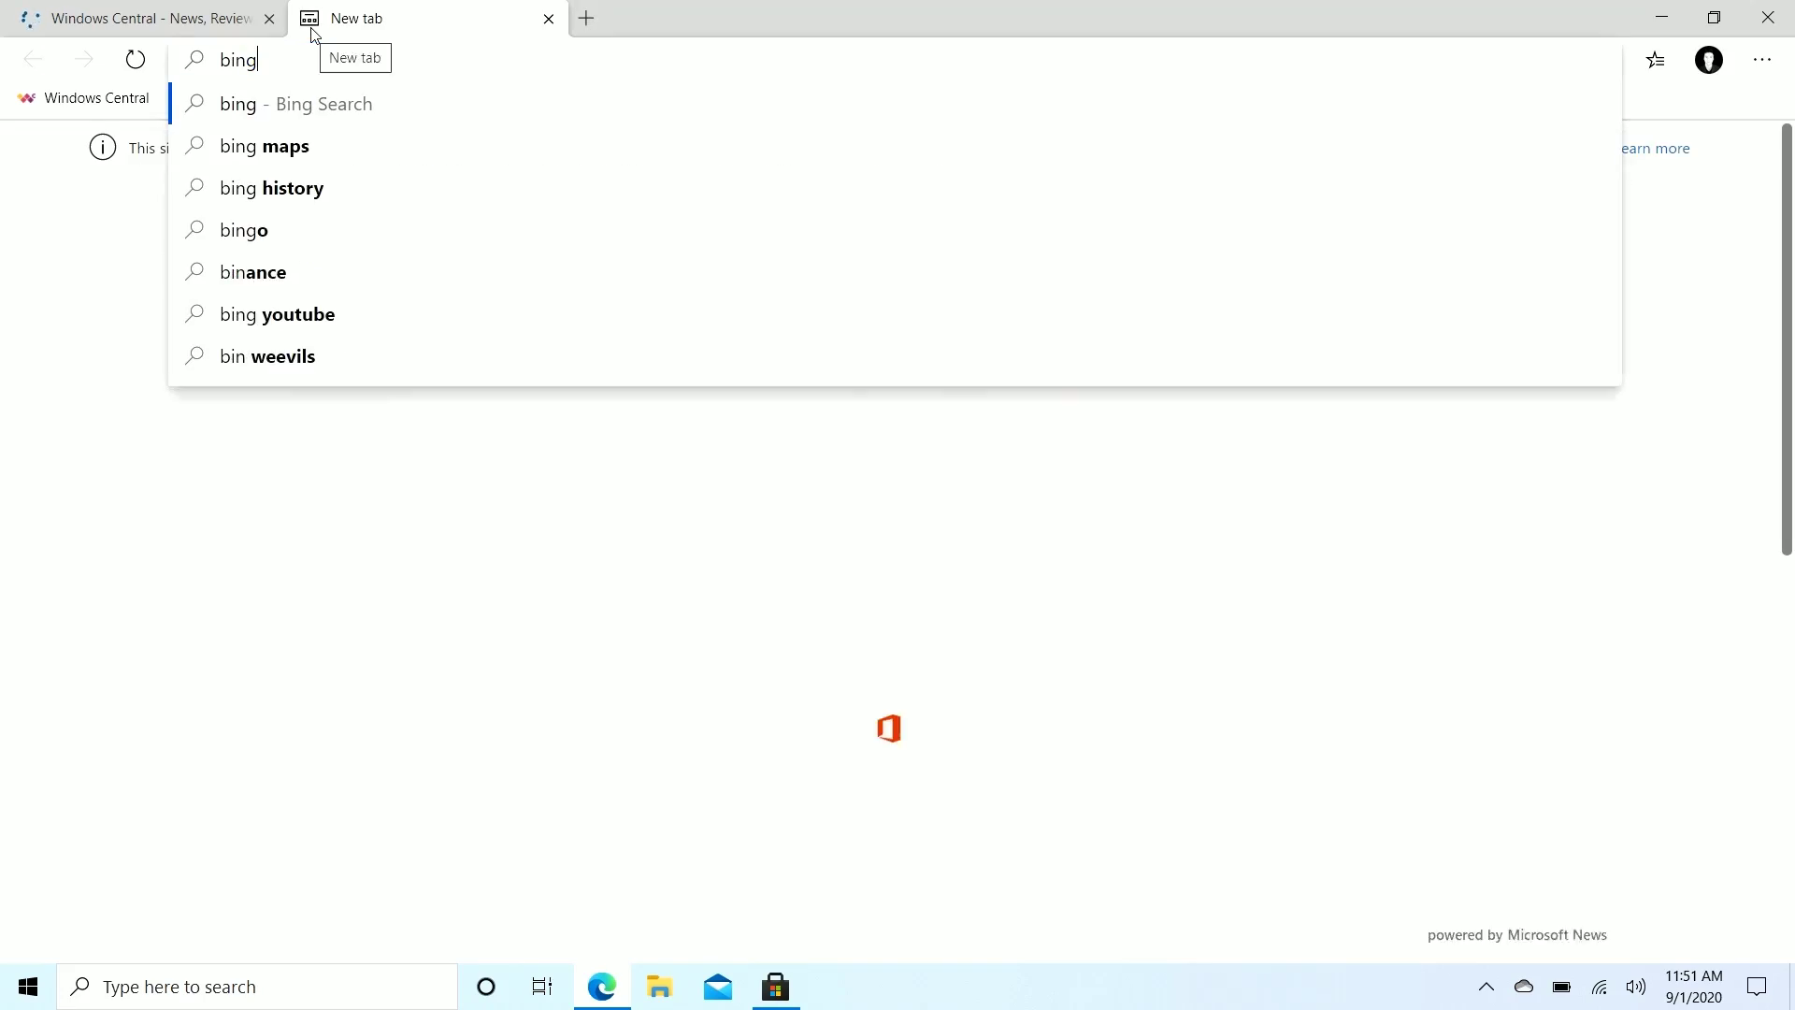
text(.com)
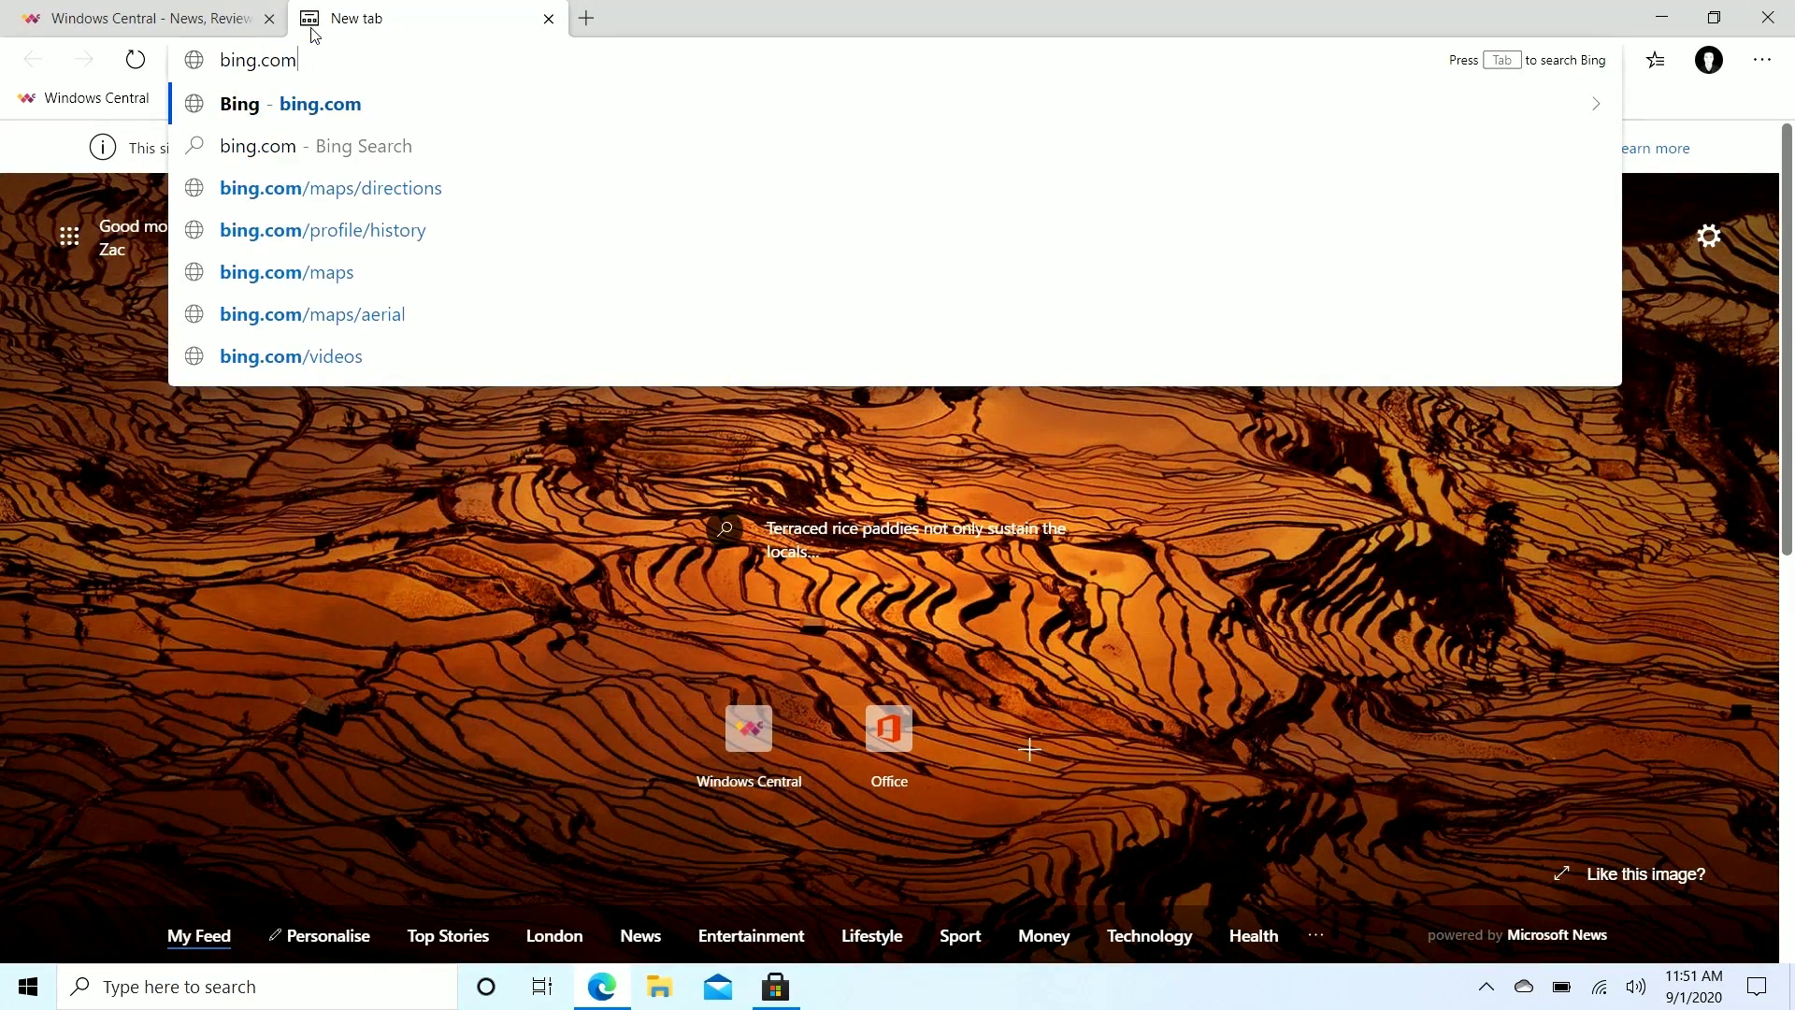
key(Return)
click(579, 22)
text(microsoft.com)
key(Return)
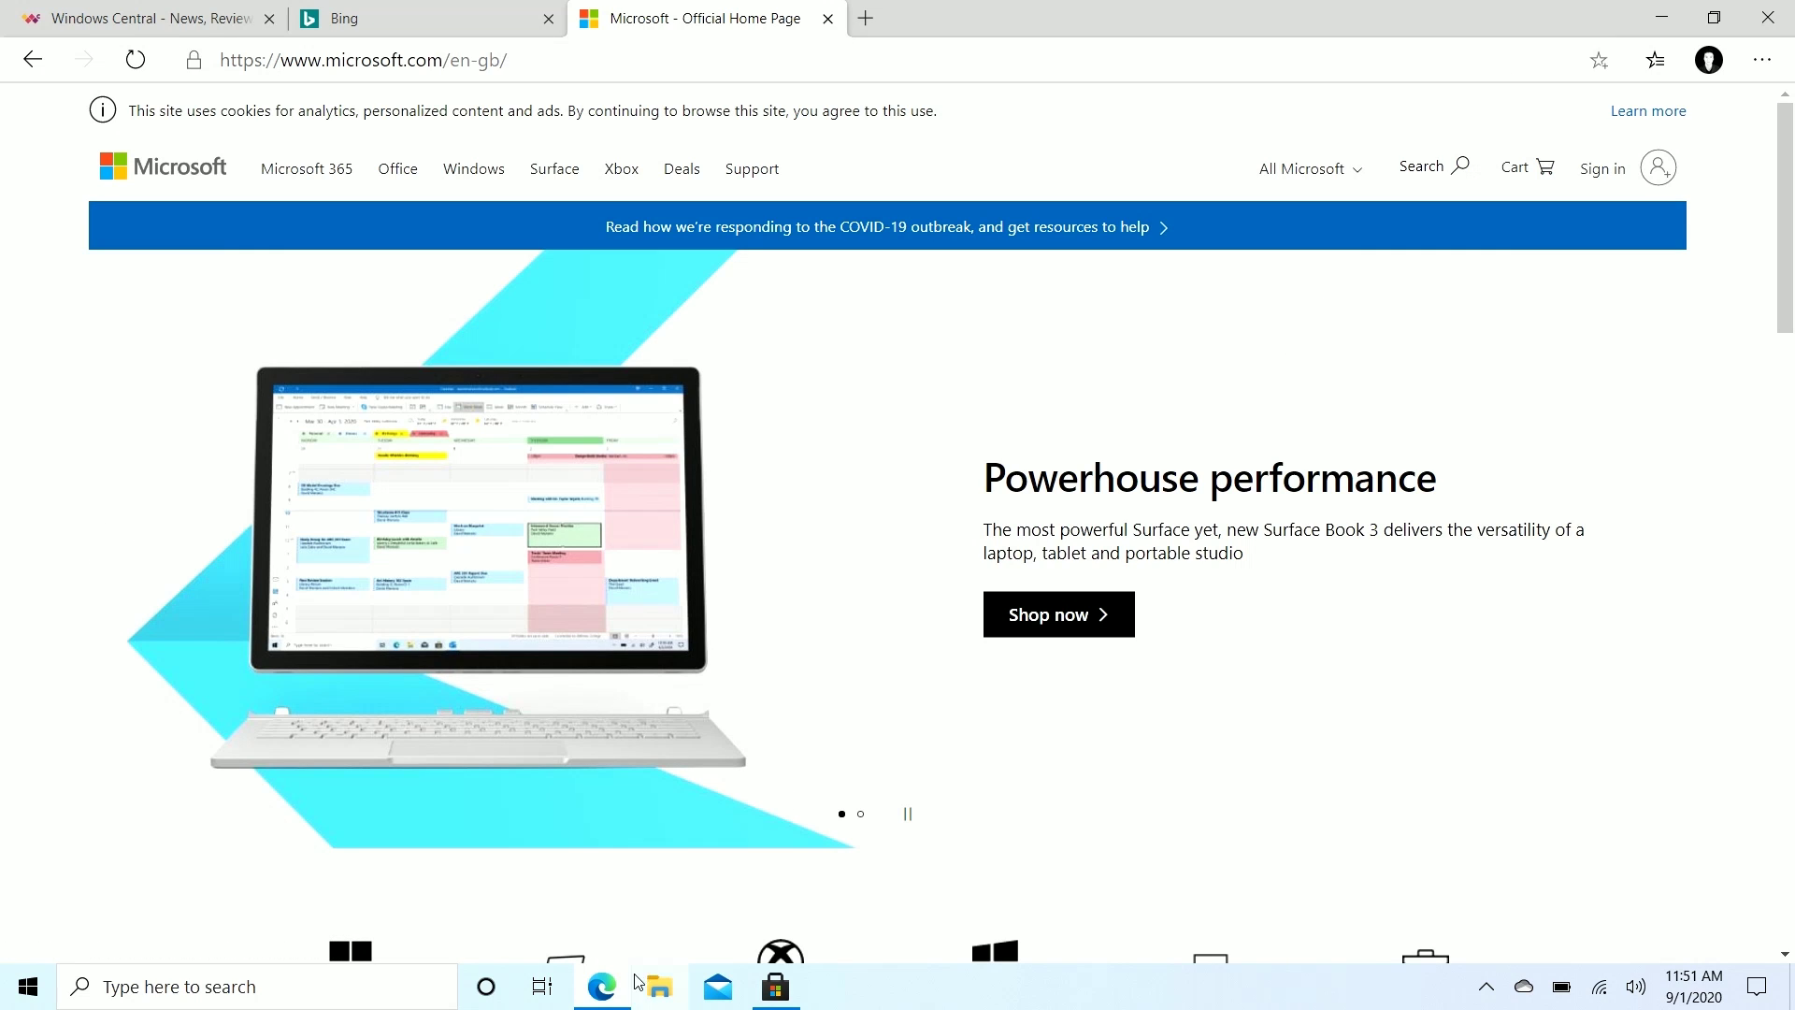
click(670, 1007)
click(718, 988)
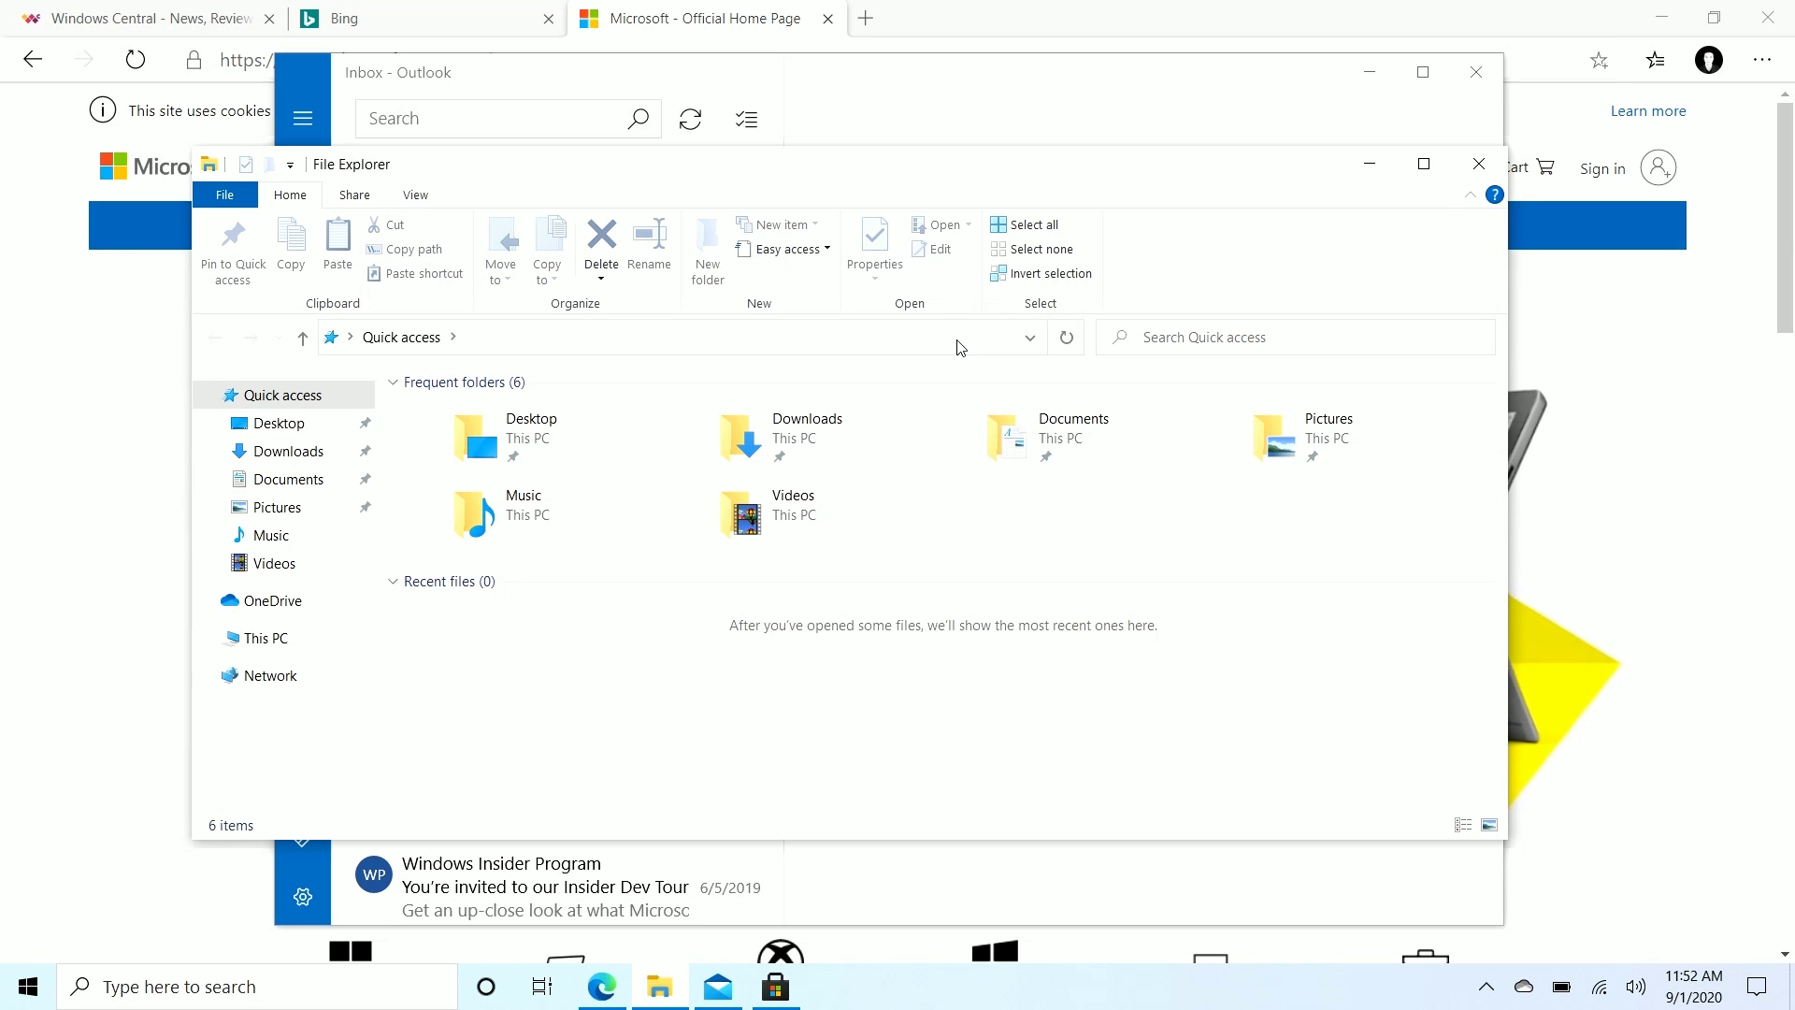
Step: Cycle Alt+Tab through Mail, each Edge tab and File Explorer, landing on Microsoft Store
key(alt+Tab)
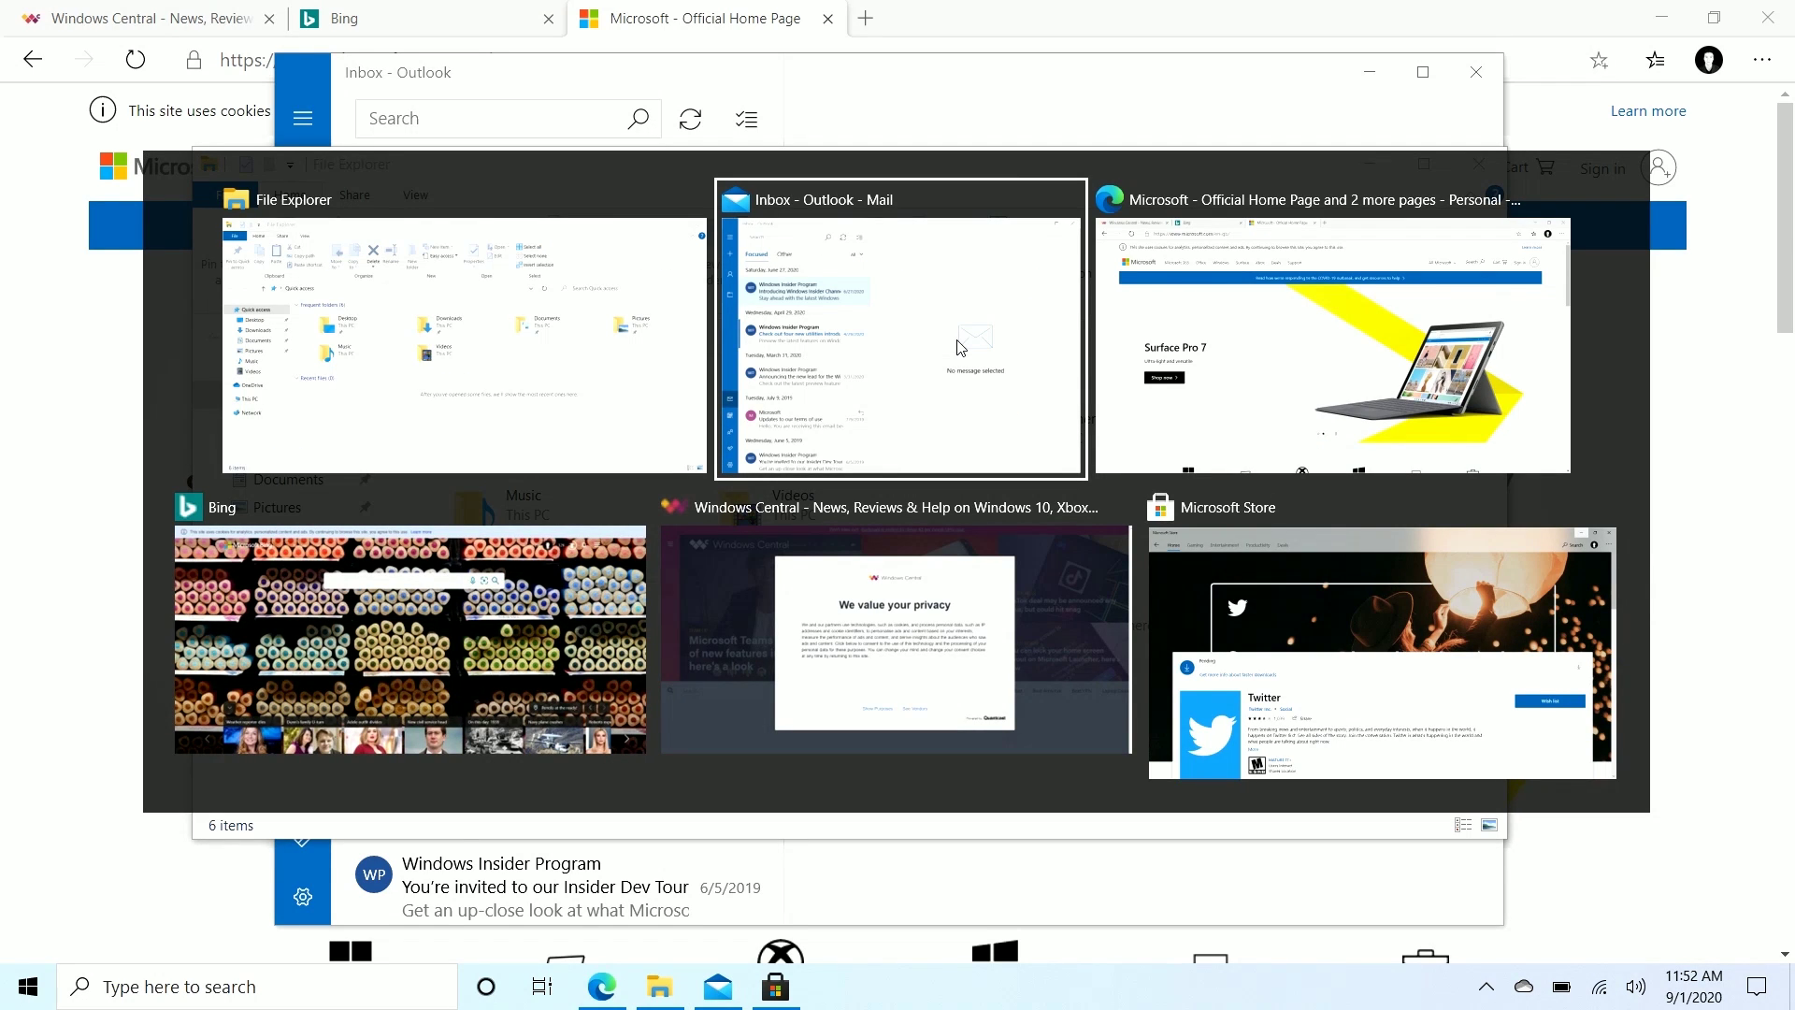
key(alt+Tab)
key(alt+Tab)
key(alt+Tab)
key(alt+Tab)
key(alt+Tab)
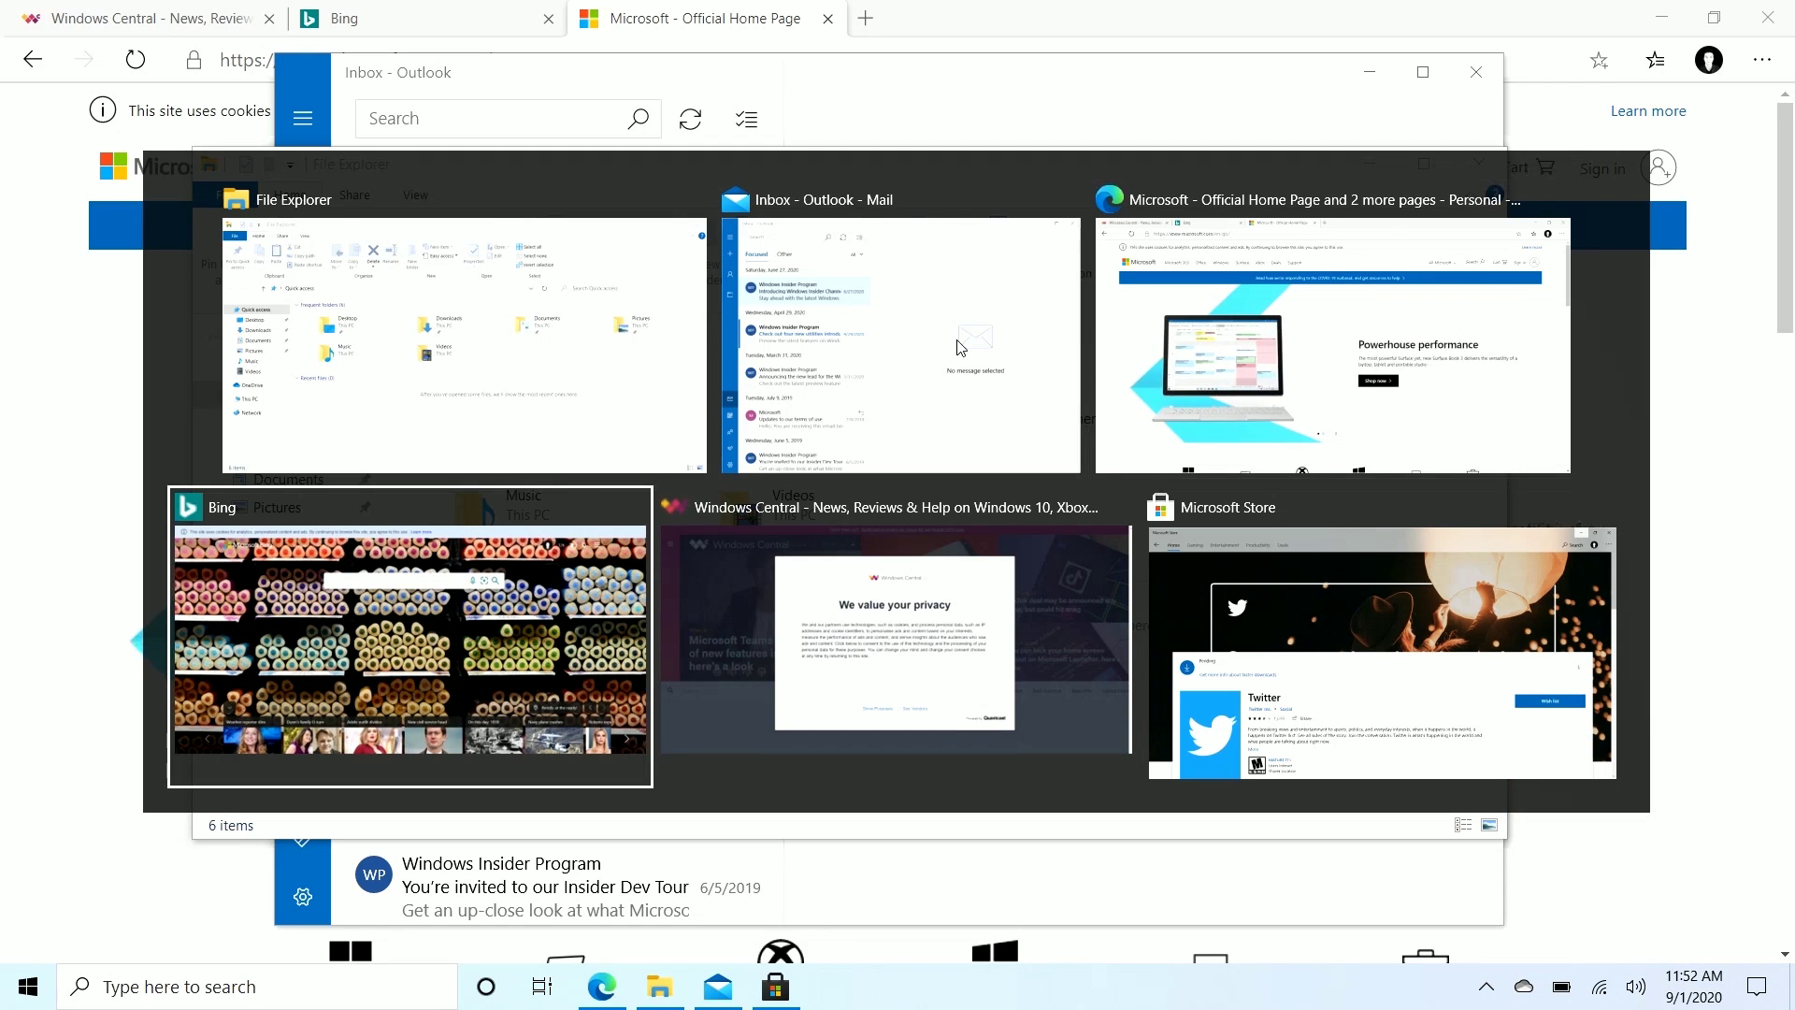
key(alt+Tab)
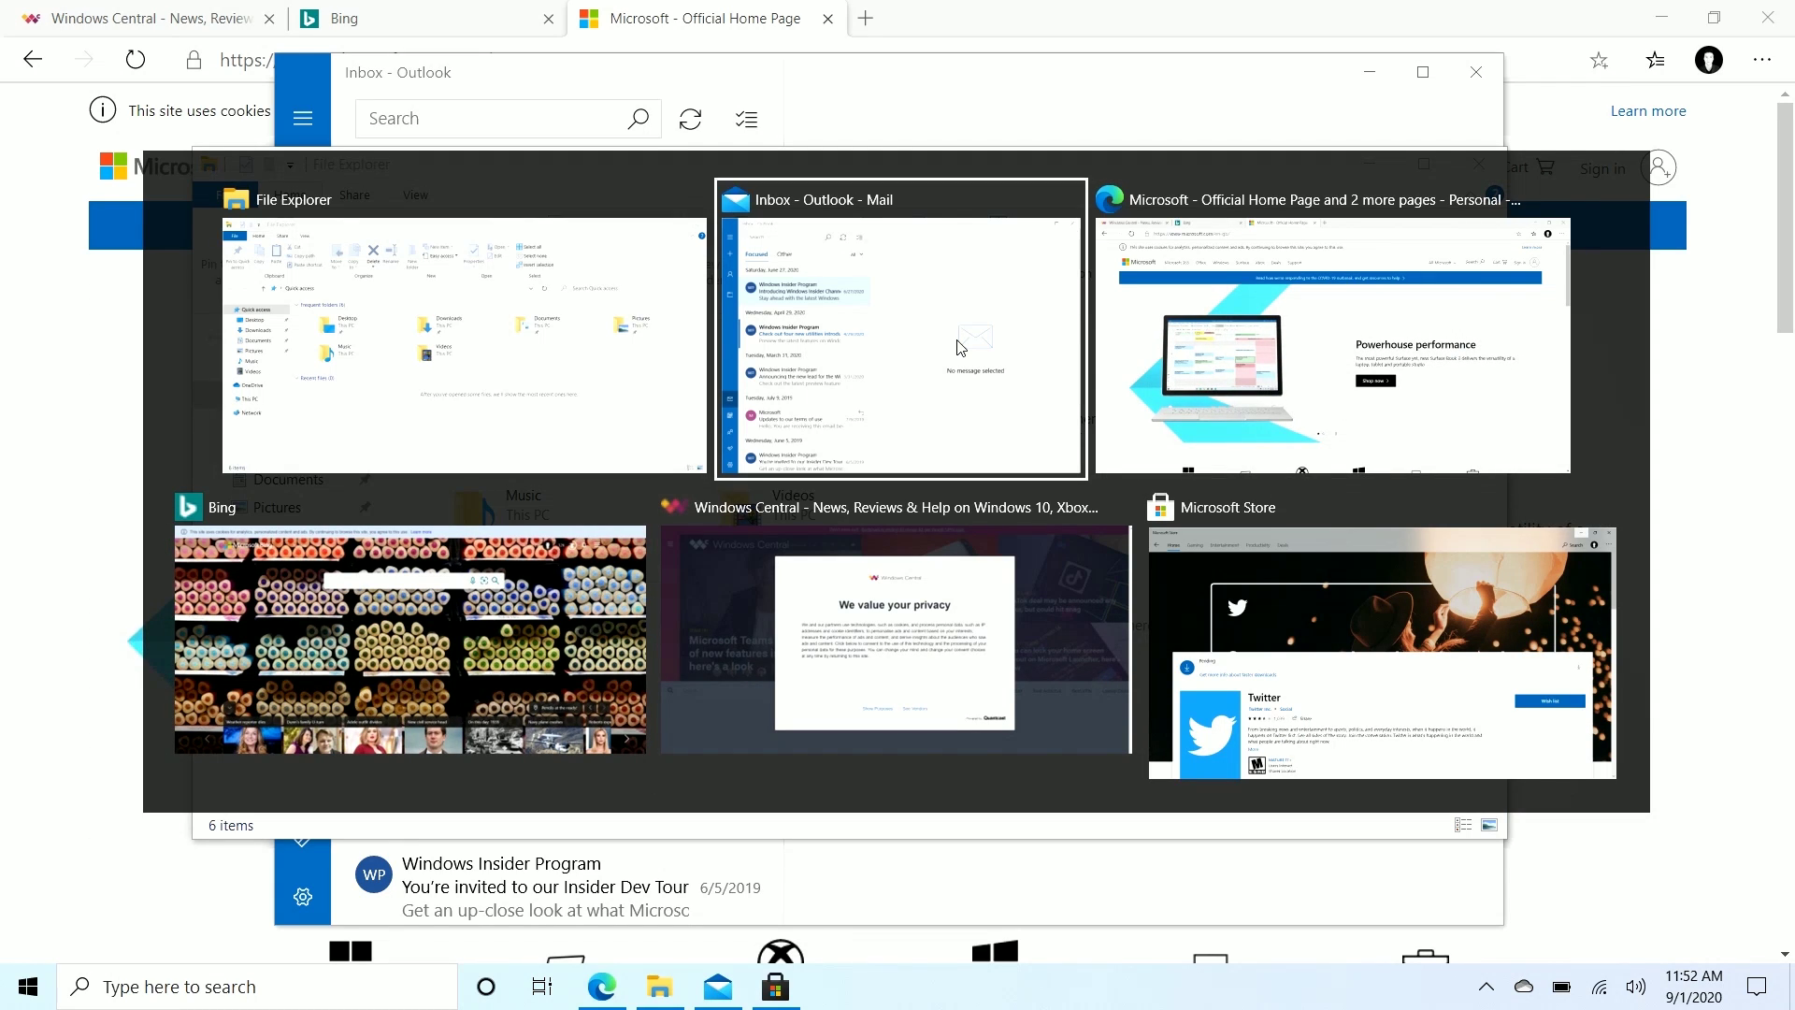
key(alt+Tab)
key(alt+Tab)
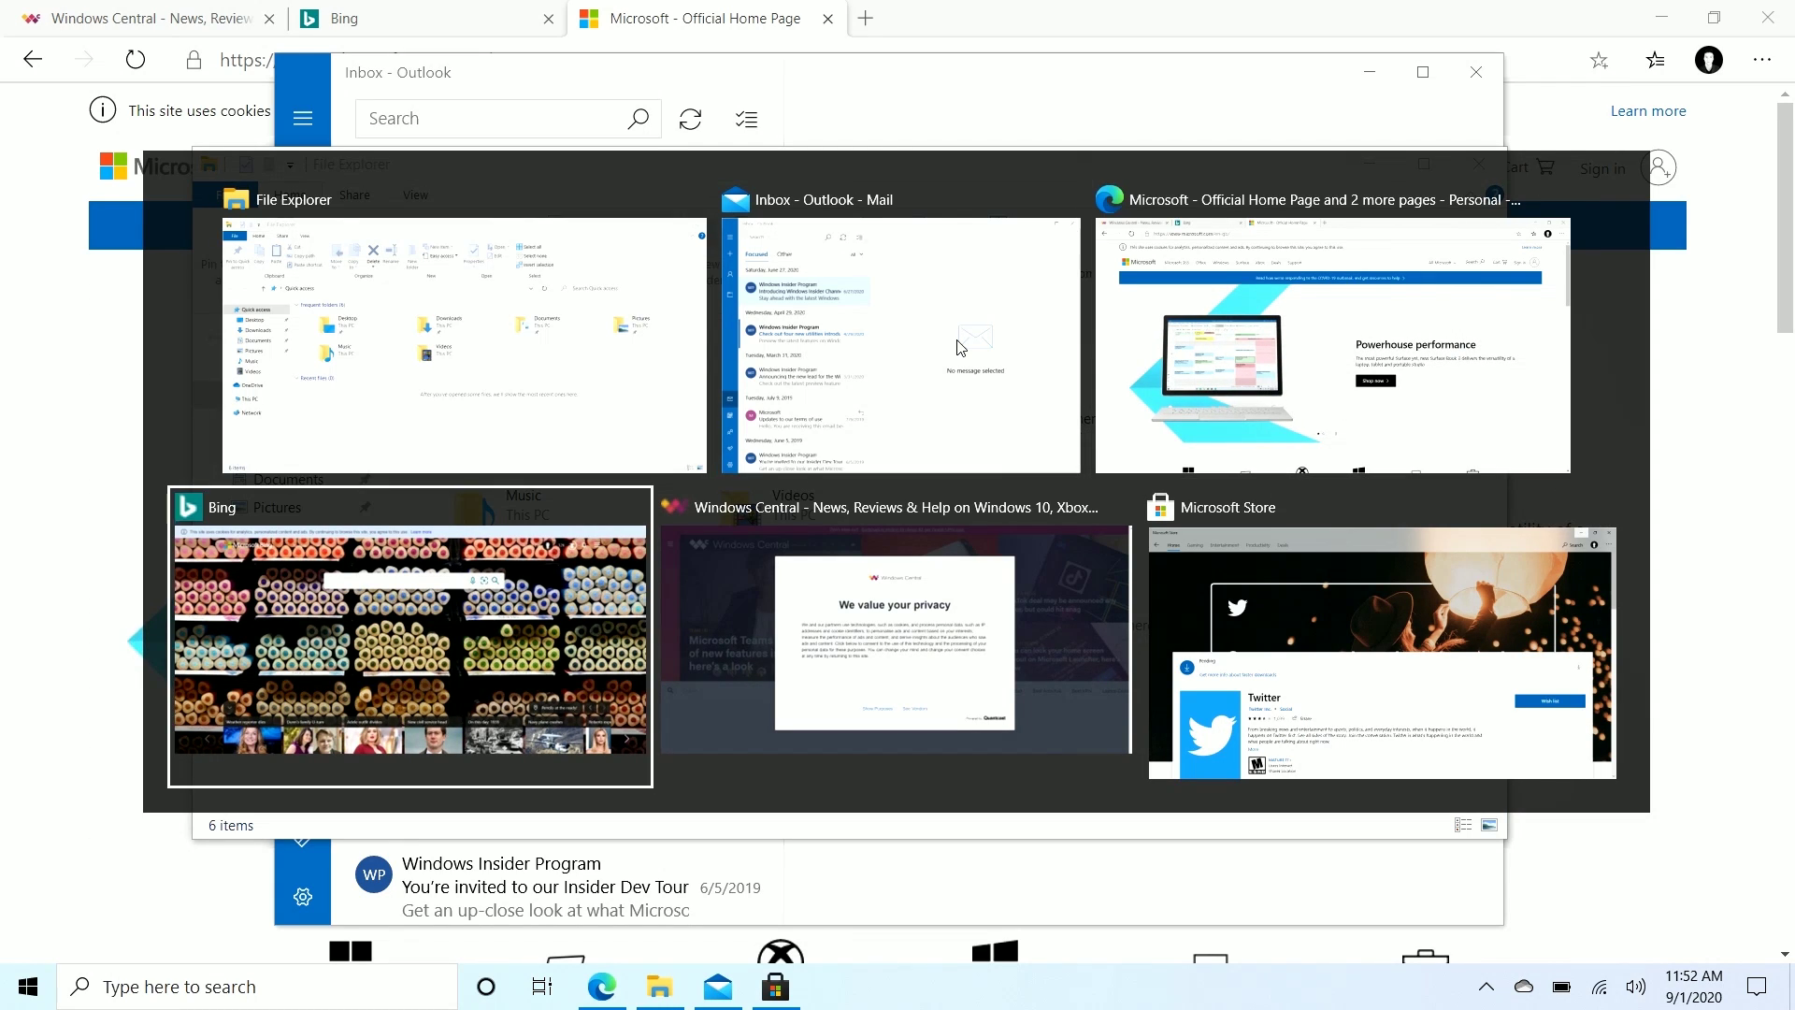
key(alt+Tab)
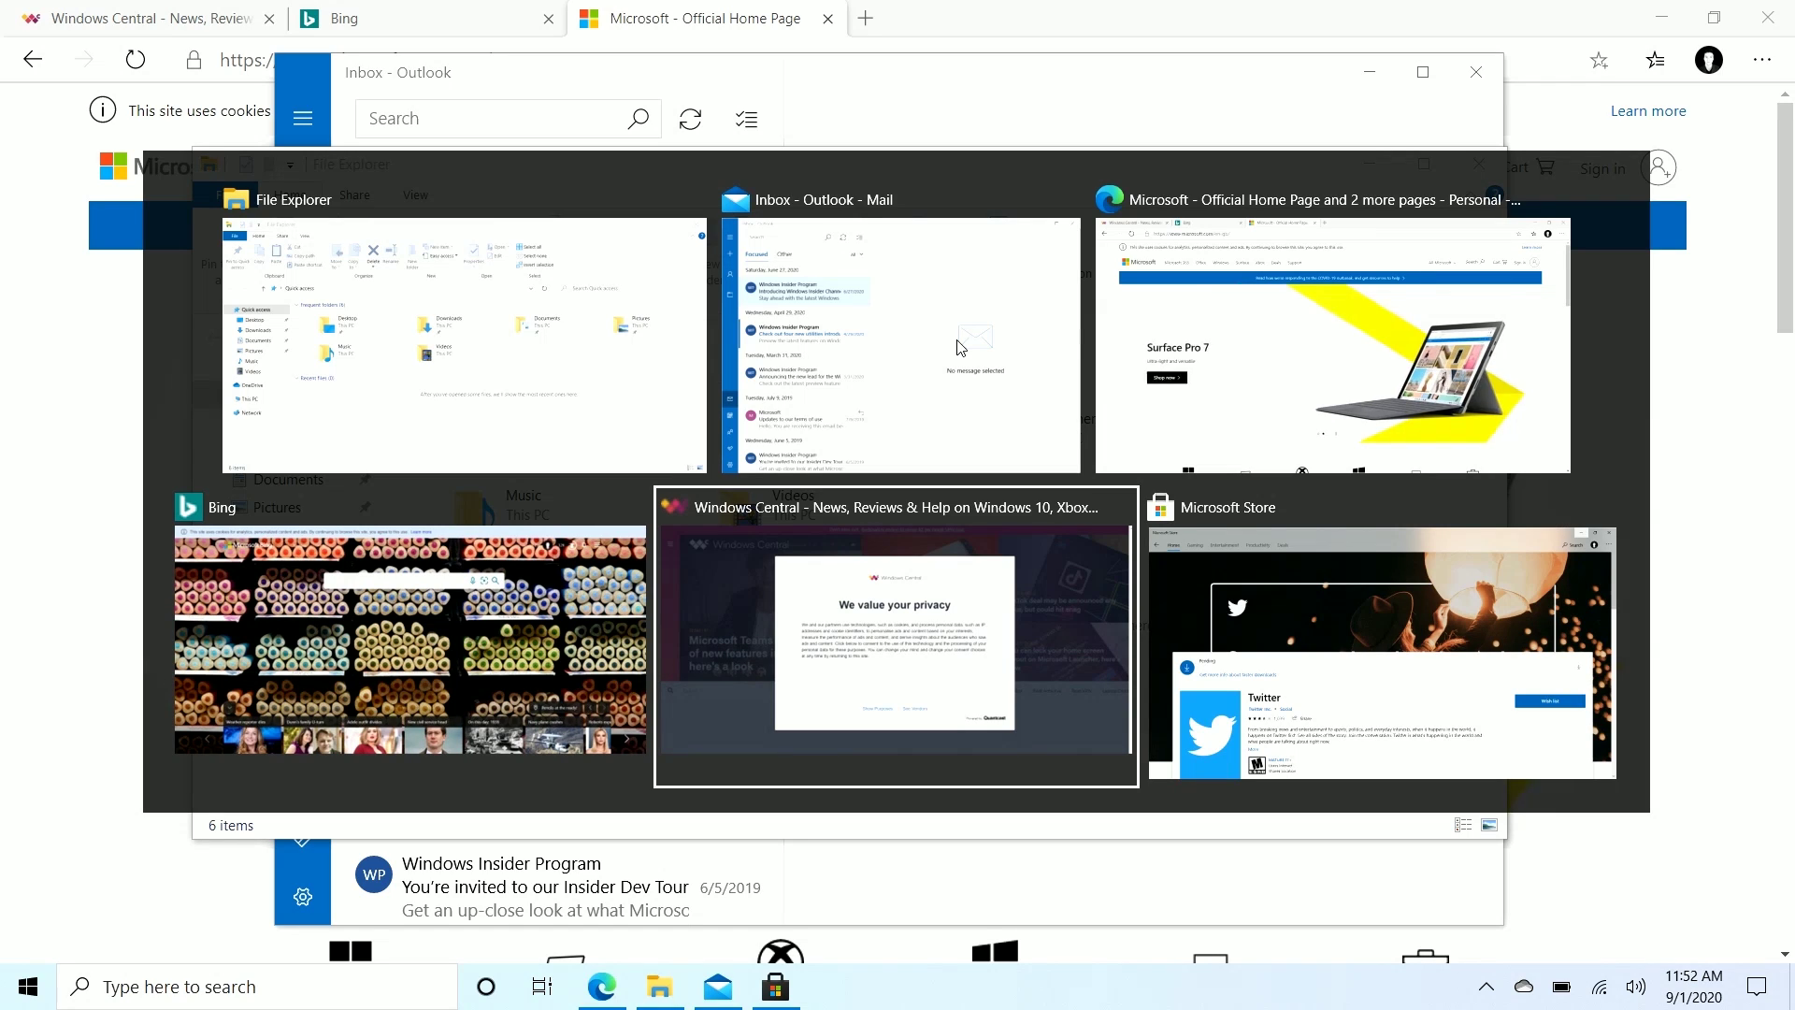
key(alt+Tab)
key(alt+Tab)
key(alt+Tab)
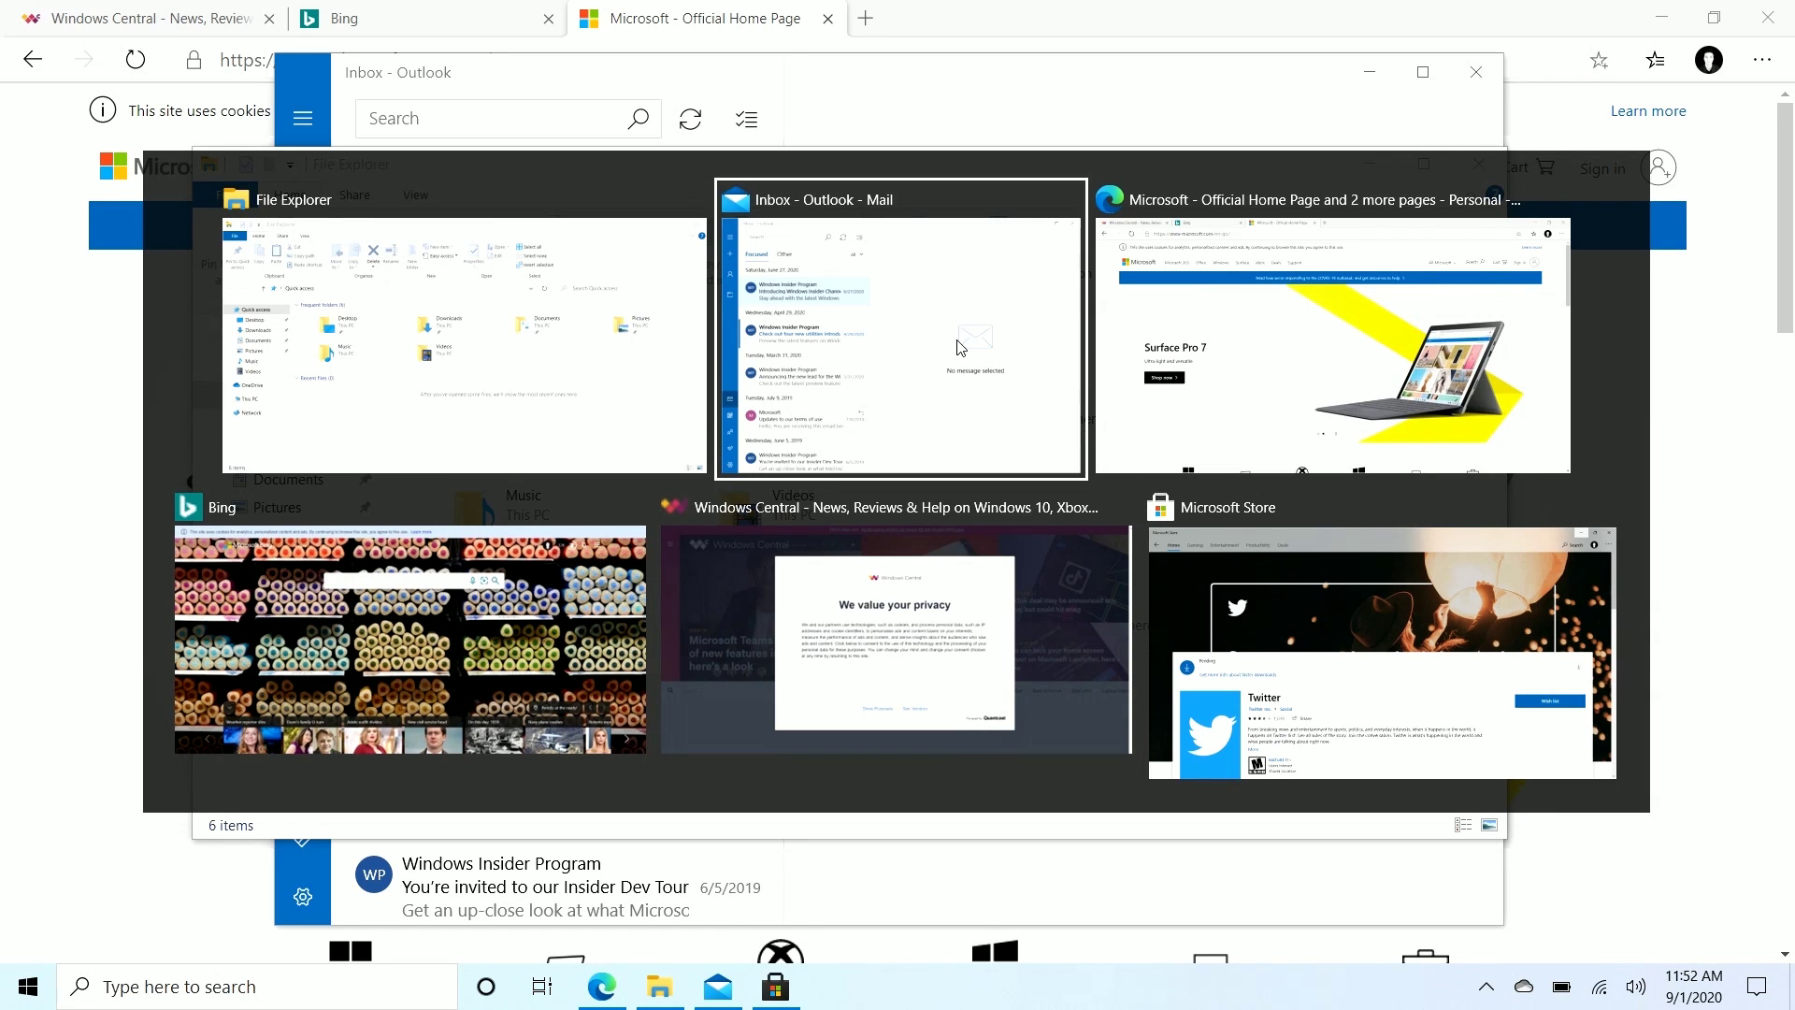
key(alt+Tab)
key(alt+Tab)
key(alt+Tab)
key(alt+Tab)
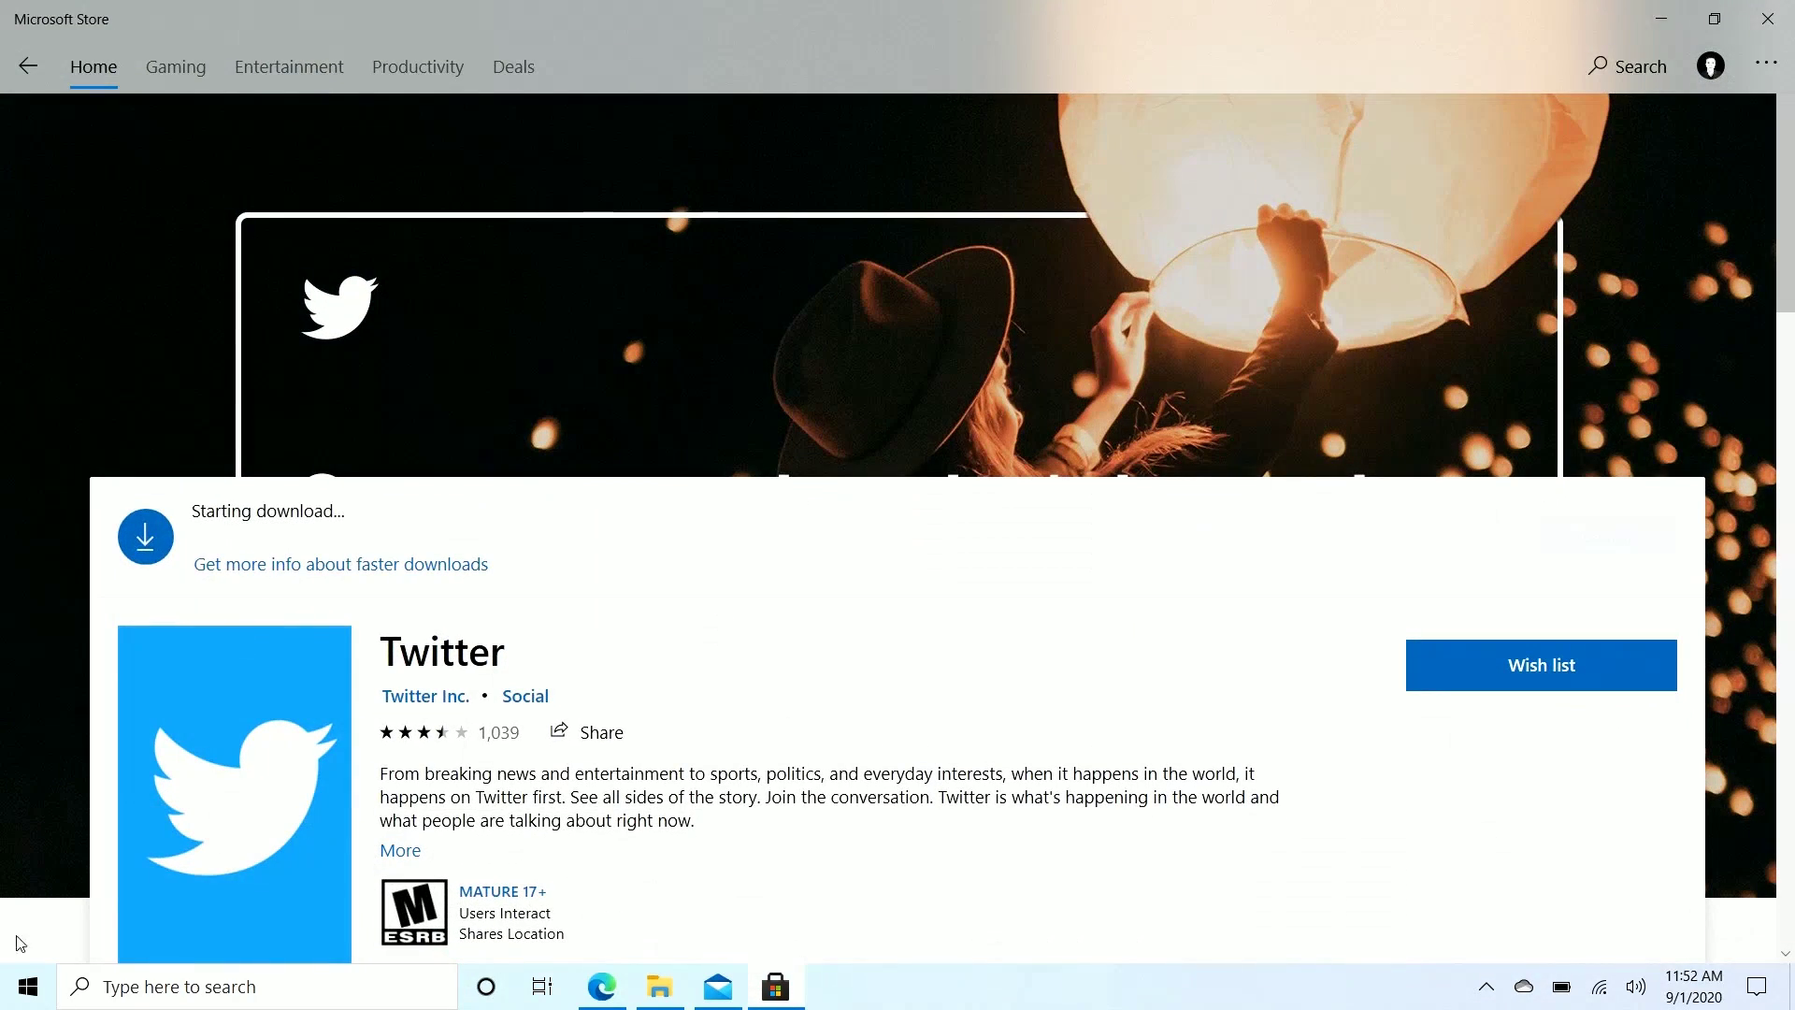
Step: Keep Multitasking's Alt + Tab option on open windows and 5 most recent Edge tabs
click(26, 984)
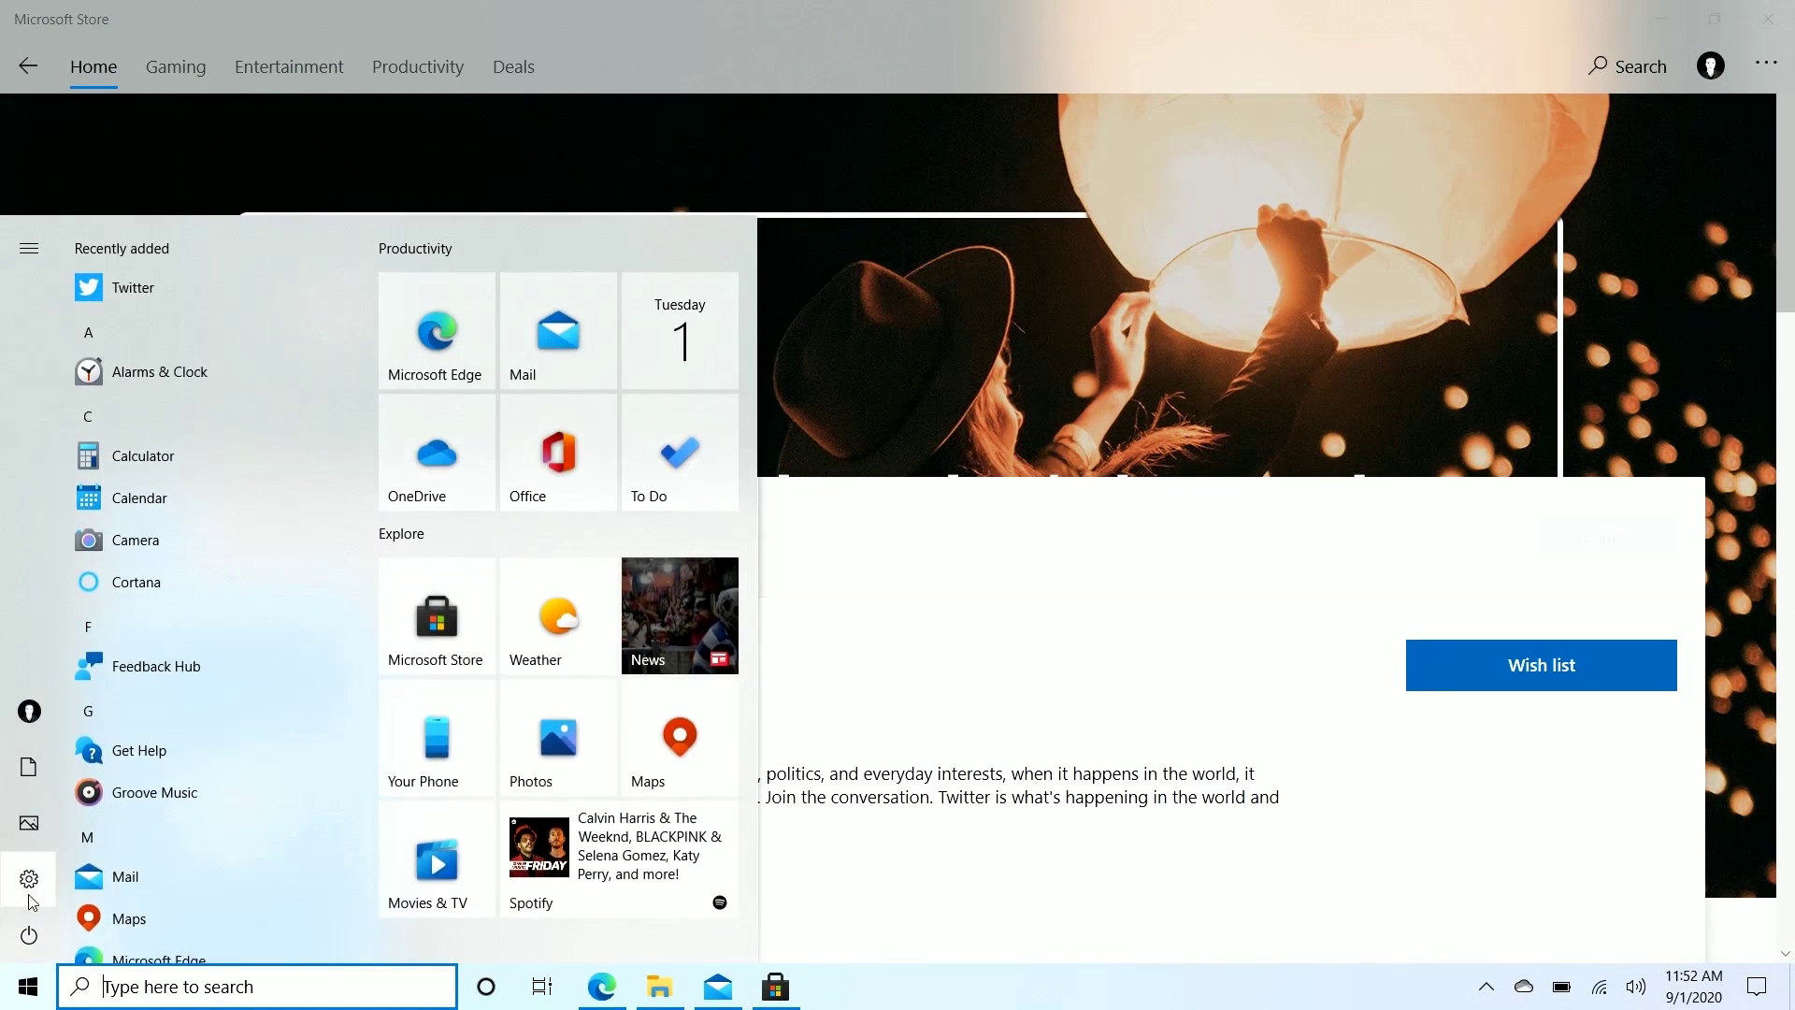
click(29, 884)
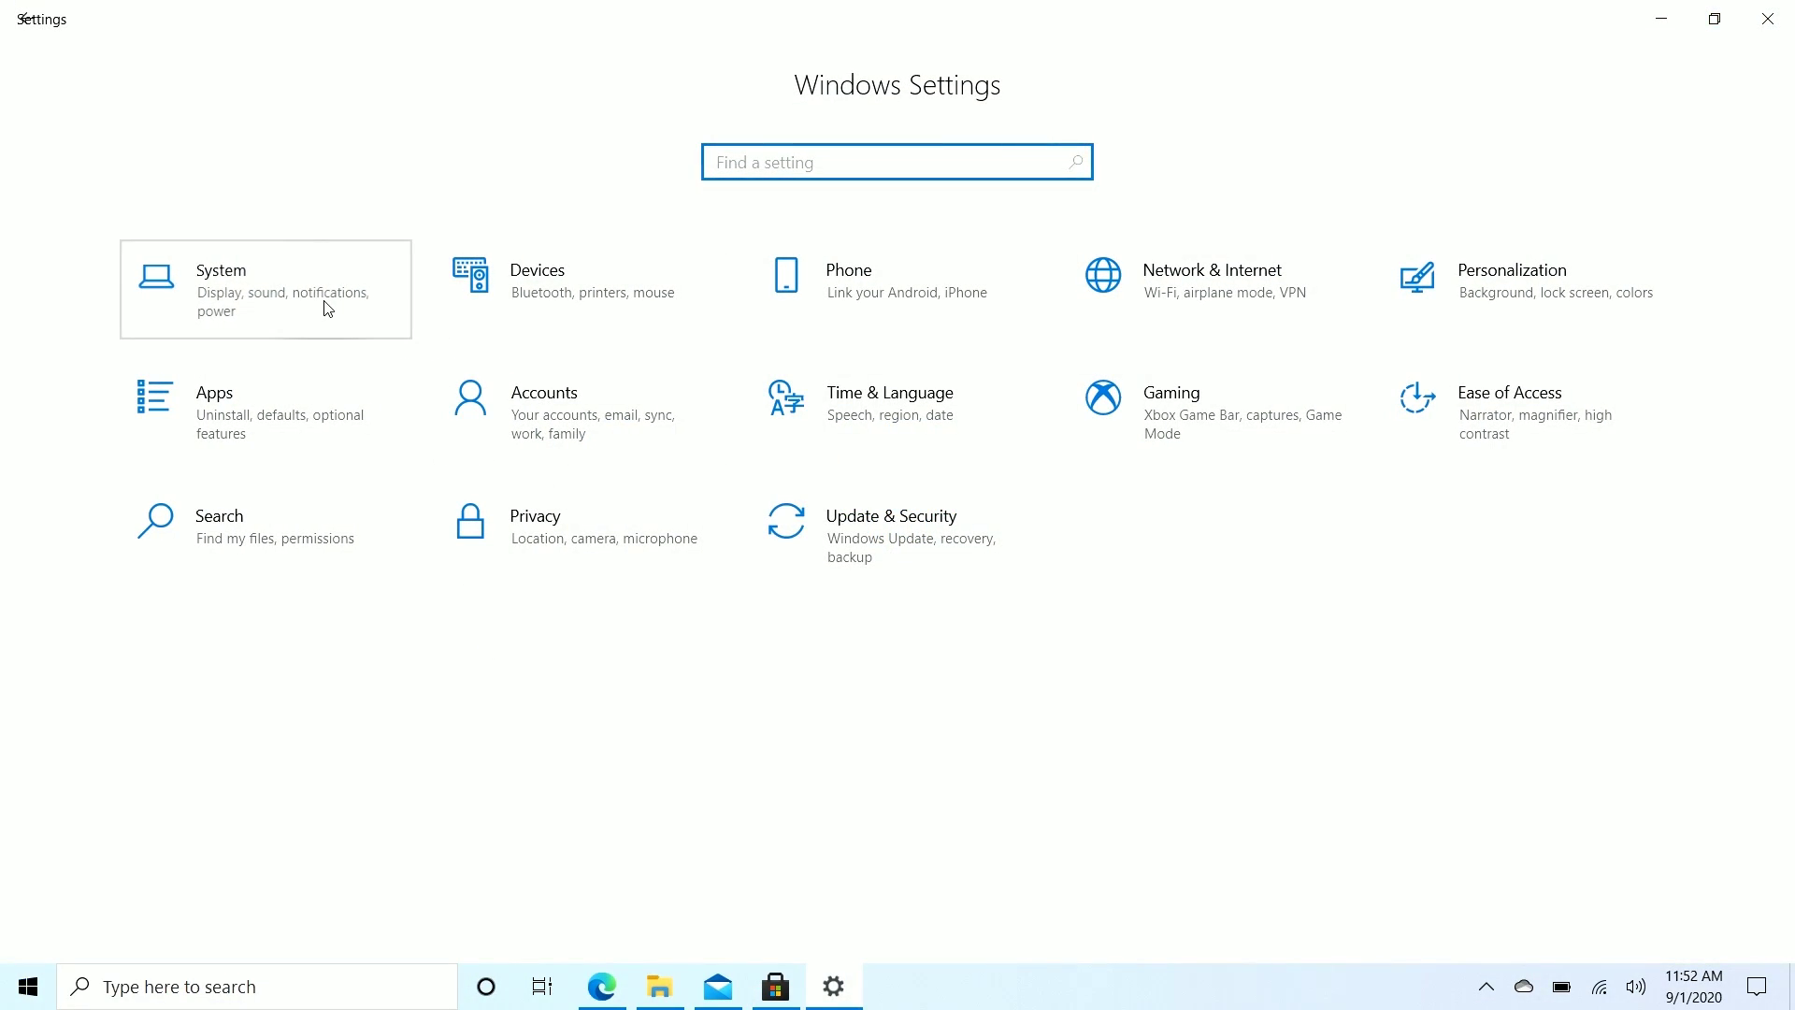
click(326, 305)
scroll(260, 543, down, 3)
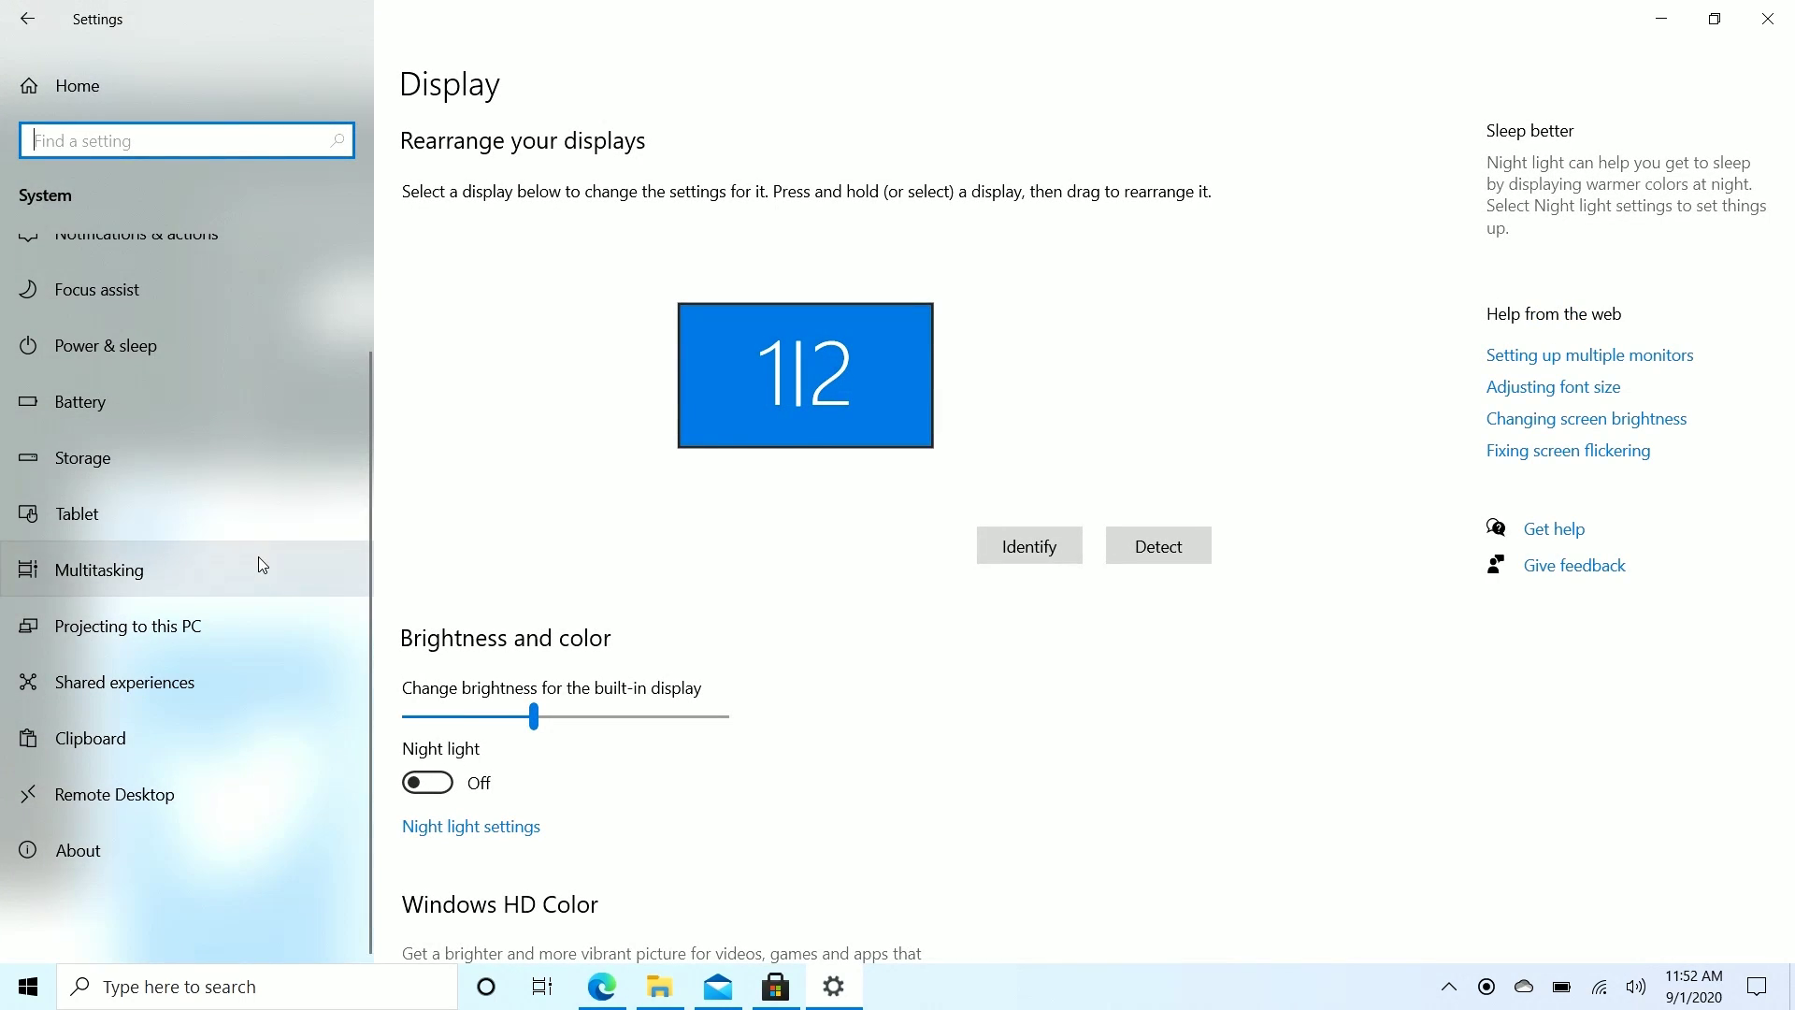
click(193, 566)
scroll(493, 511, down, 2)
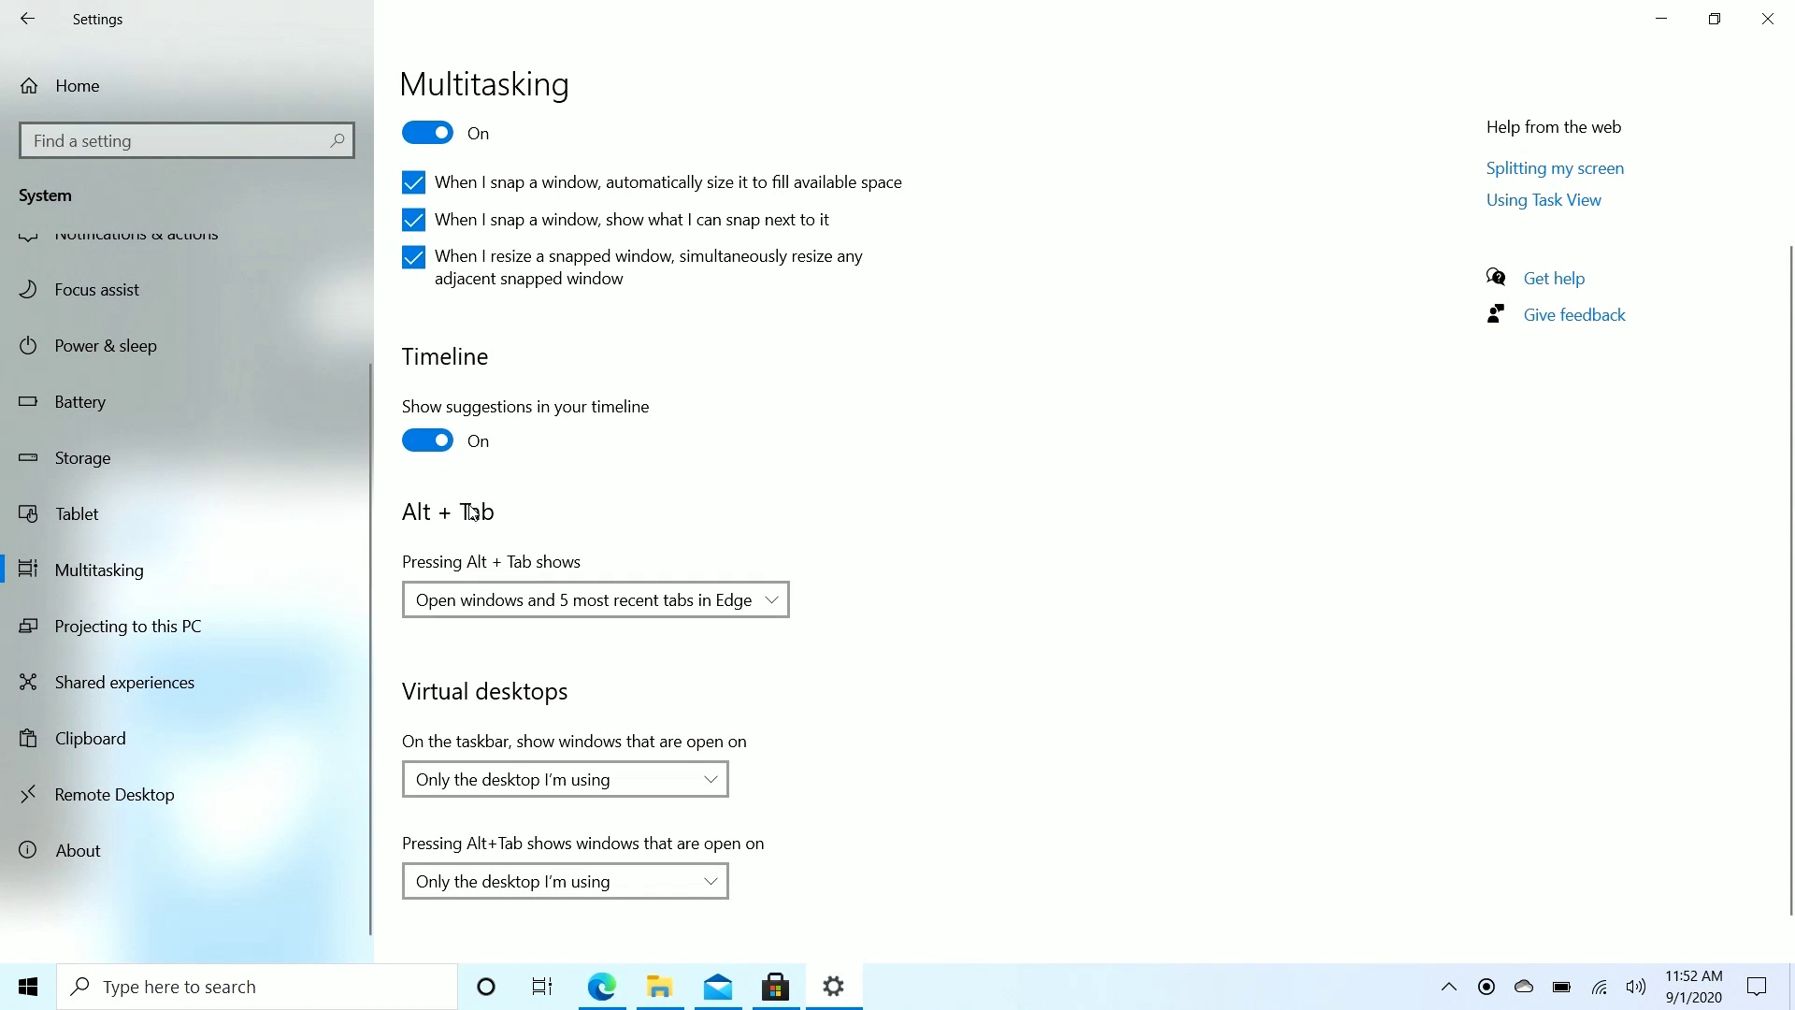
click(690, 601)
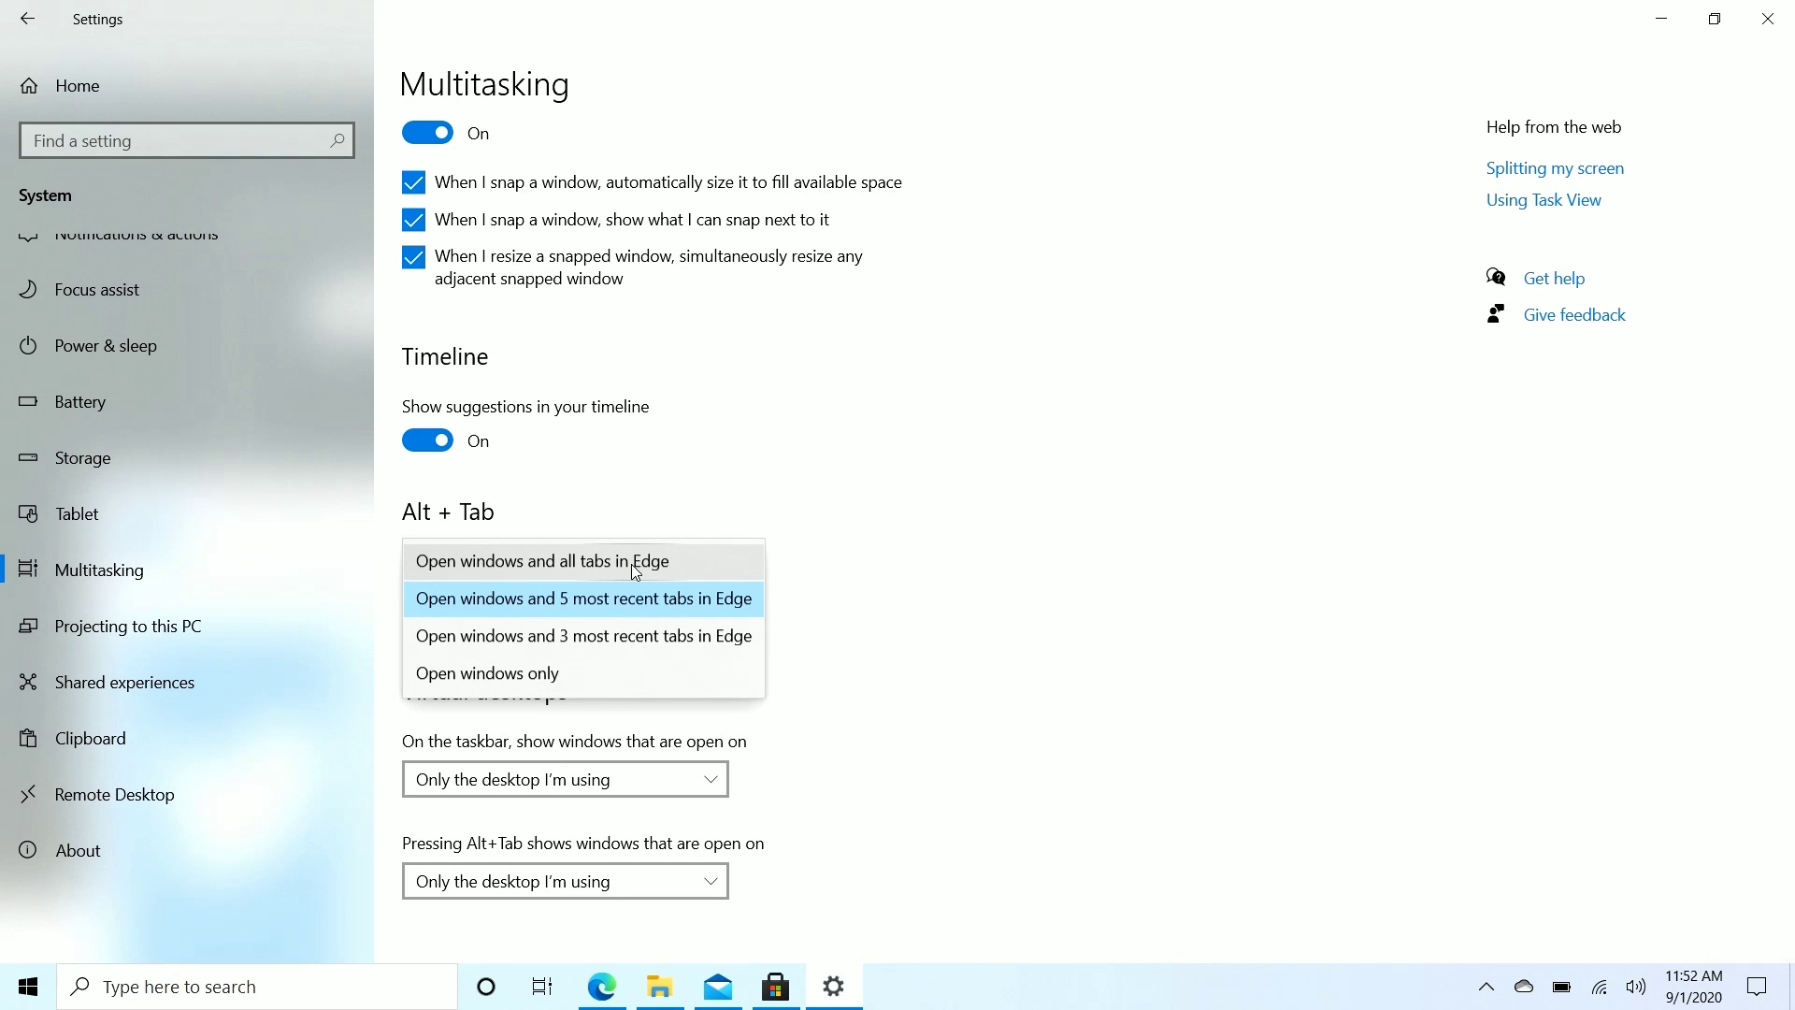
click(688, 604)
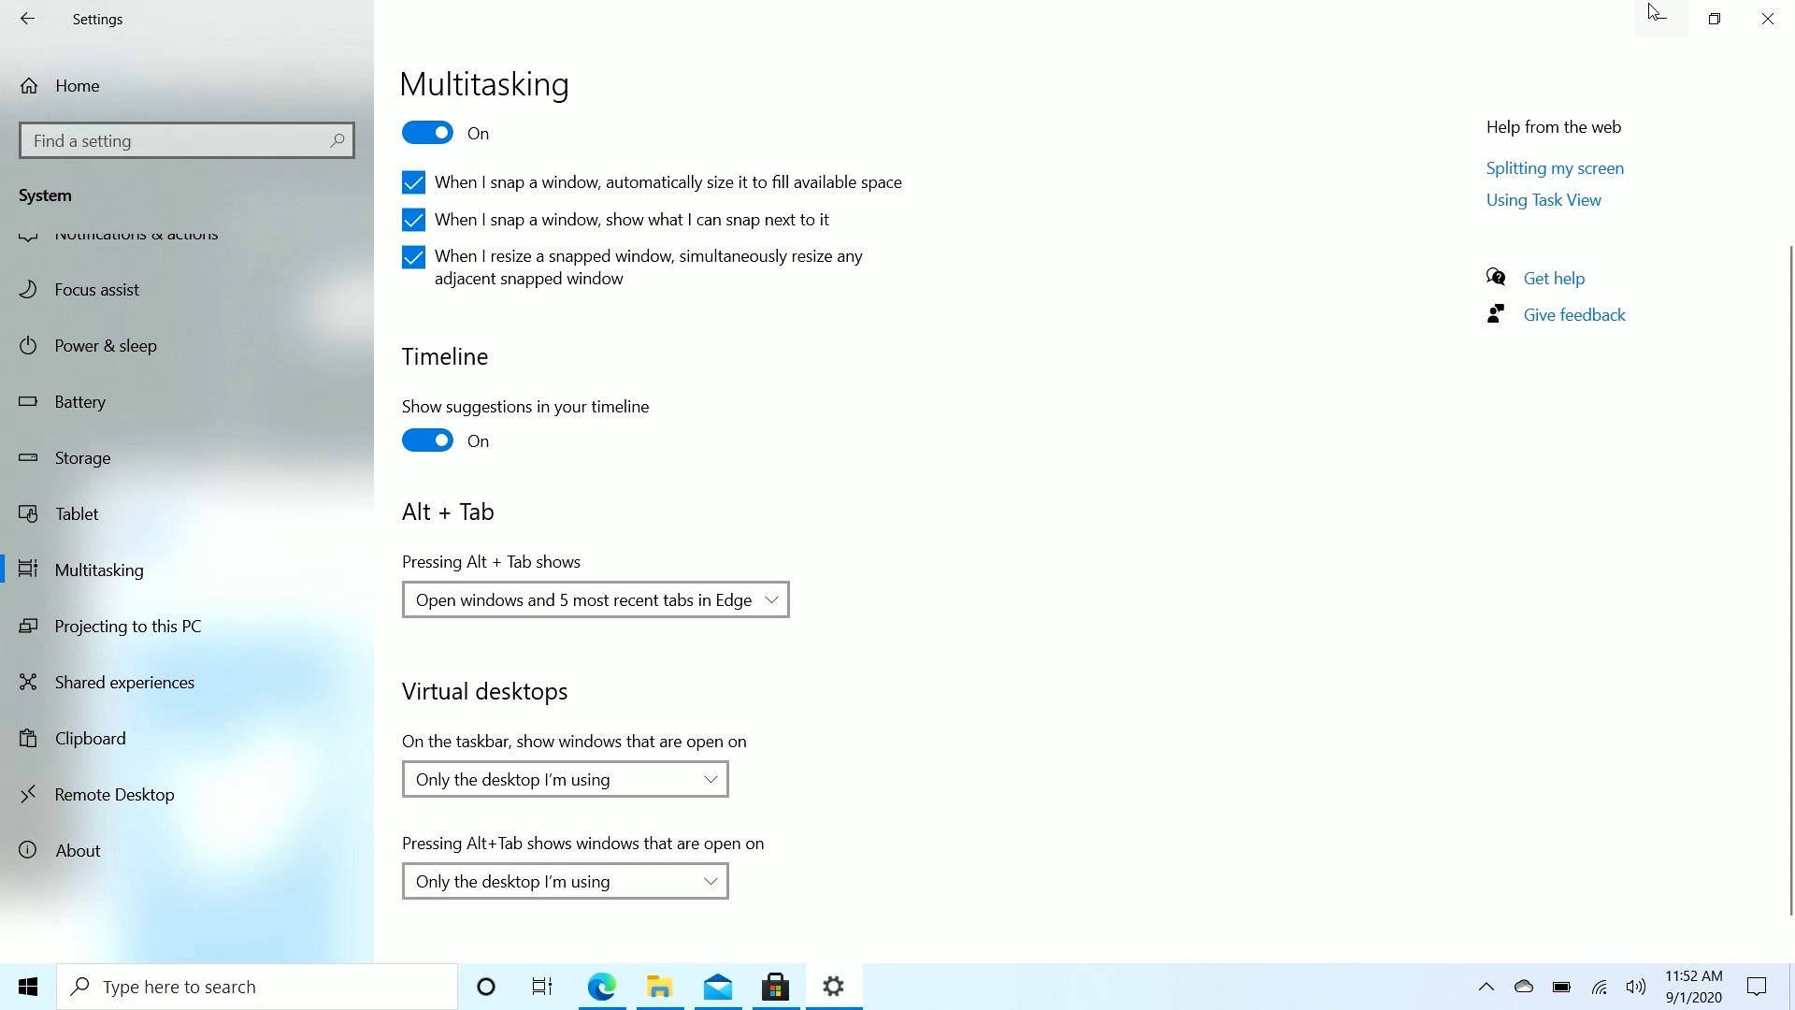
Step: Minimize Settings and Store, close Mail and File Explorer, and show Task View
click(1659, 18)
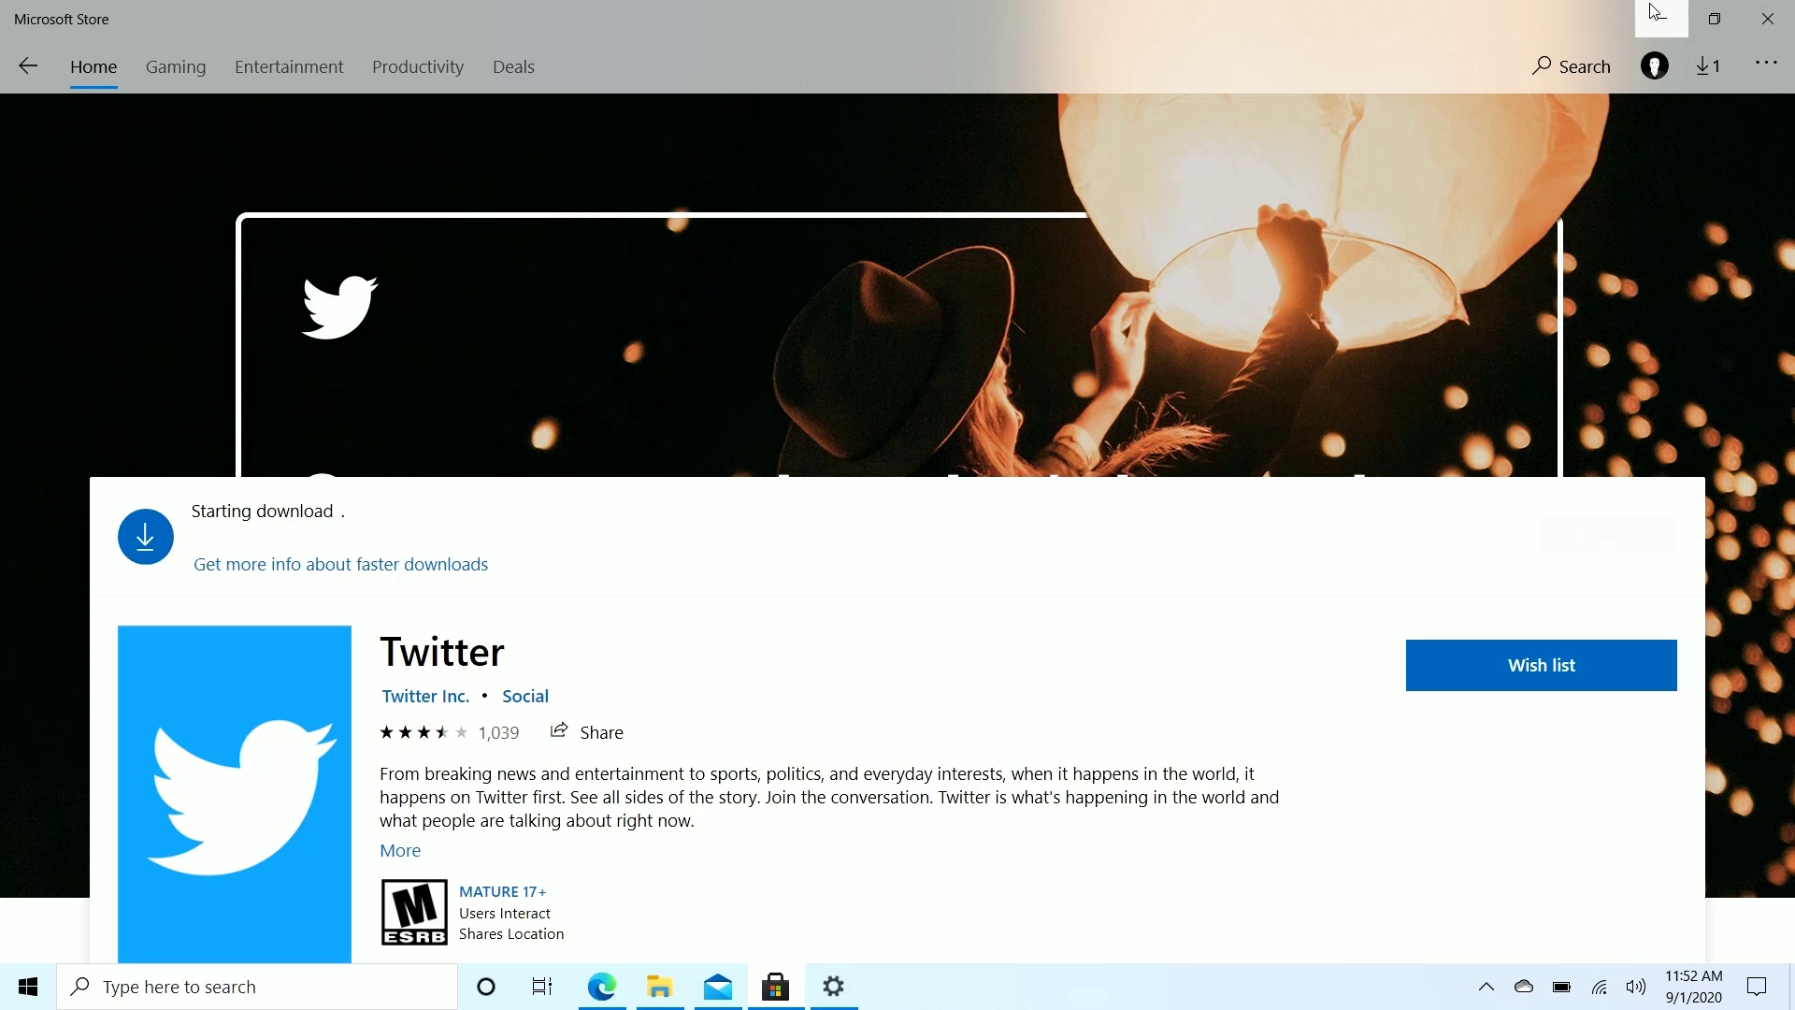
click(1660, 18)
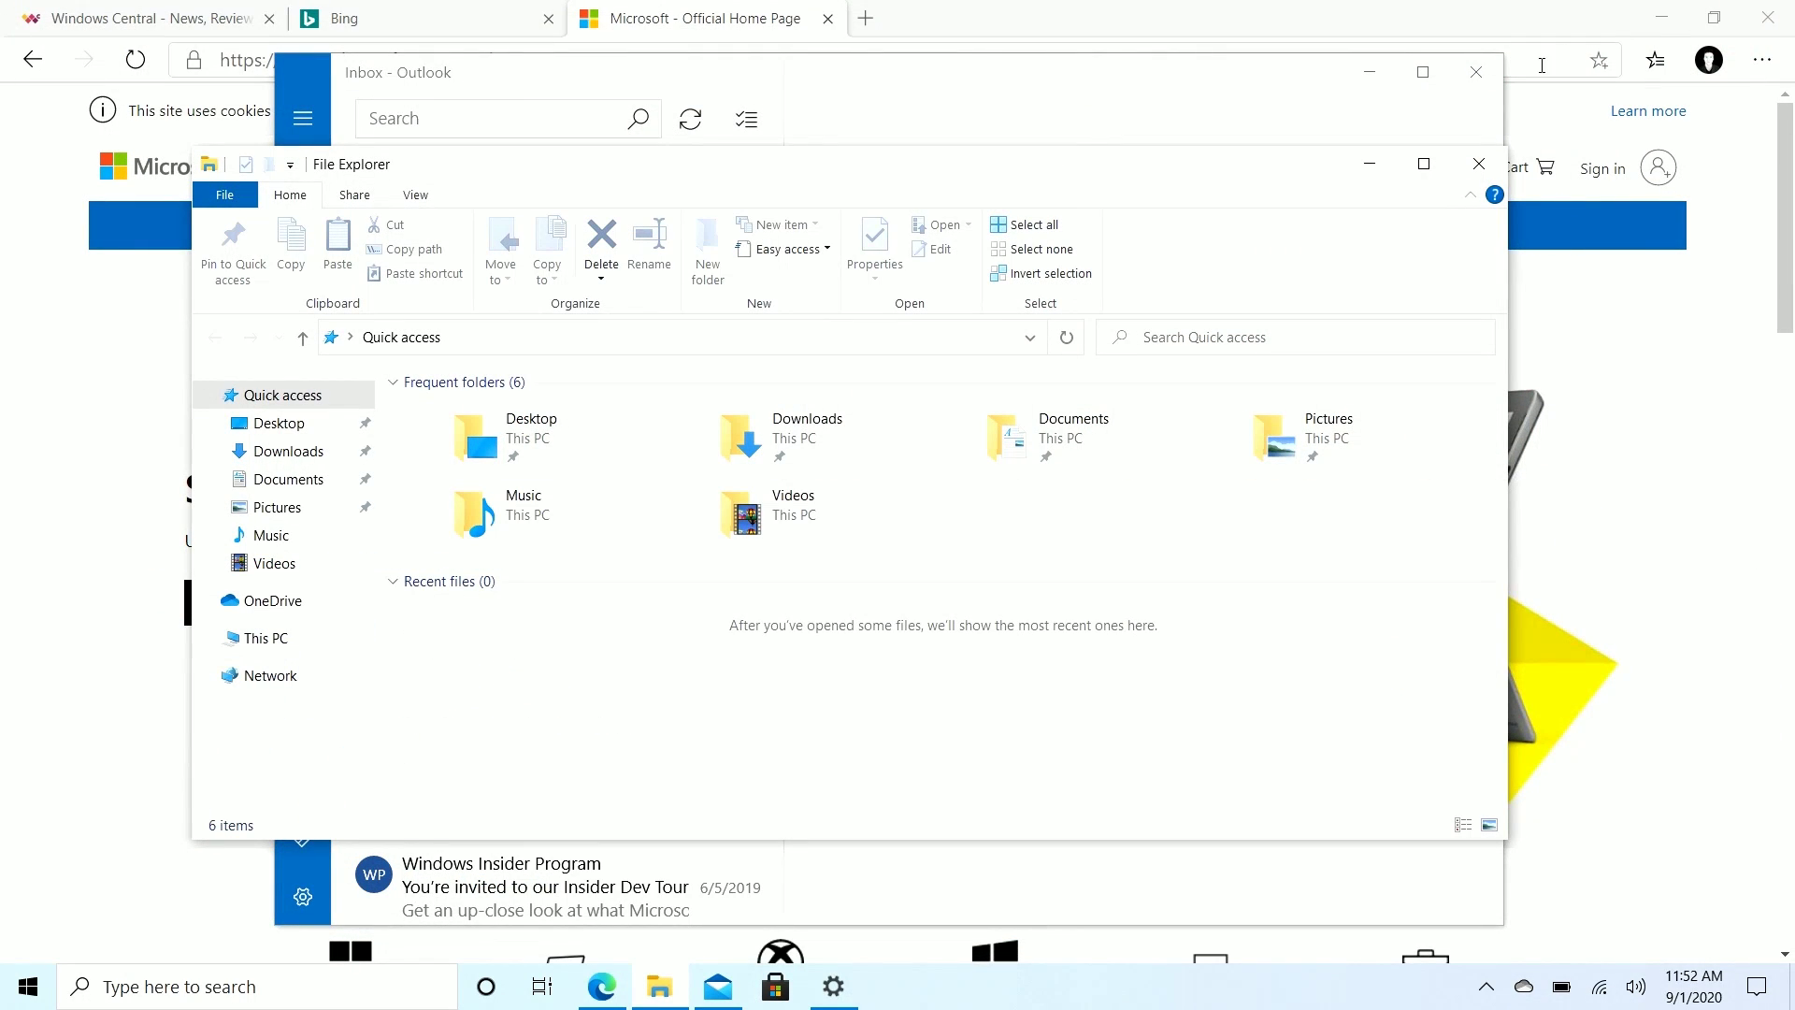
click(1476, 72)
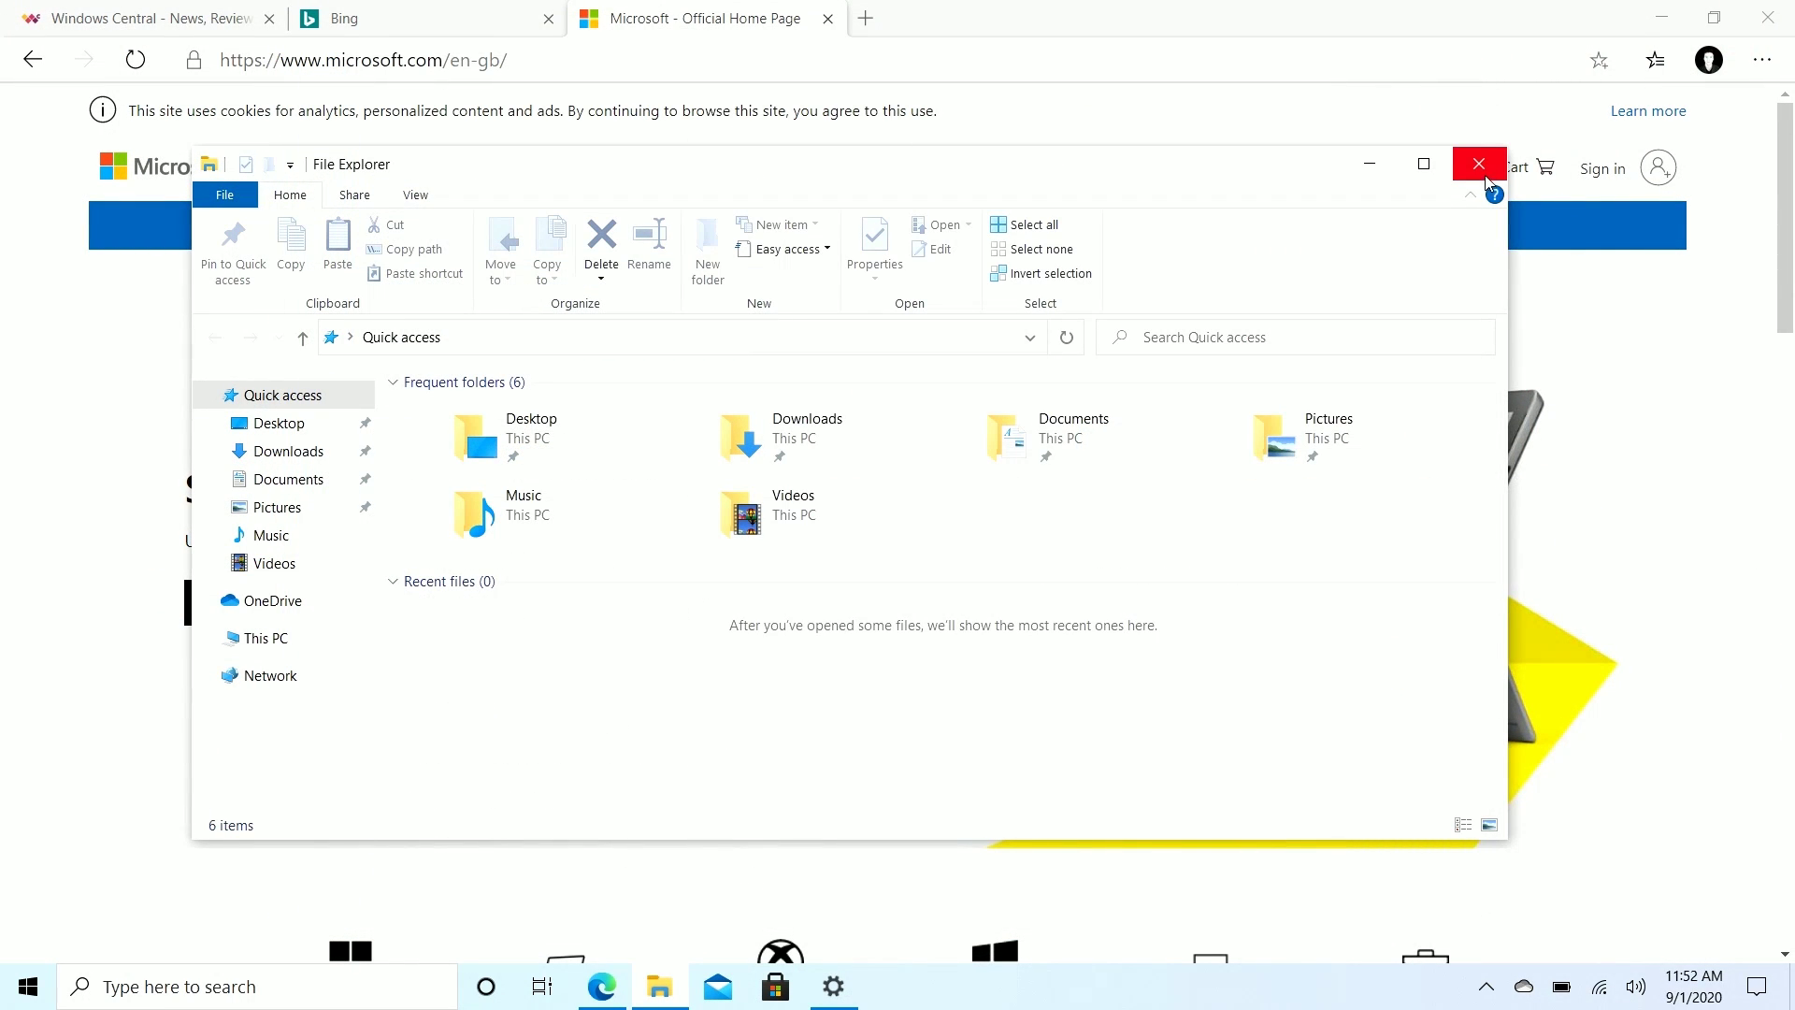
click(1479, 164)
key(super+Tab)
Step: Review the refresh rate choices in Advanced display settings, leaving it at 60.000 Hz
click(880, 290)
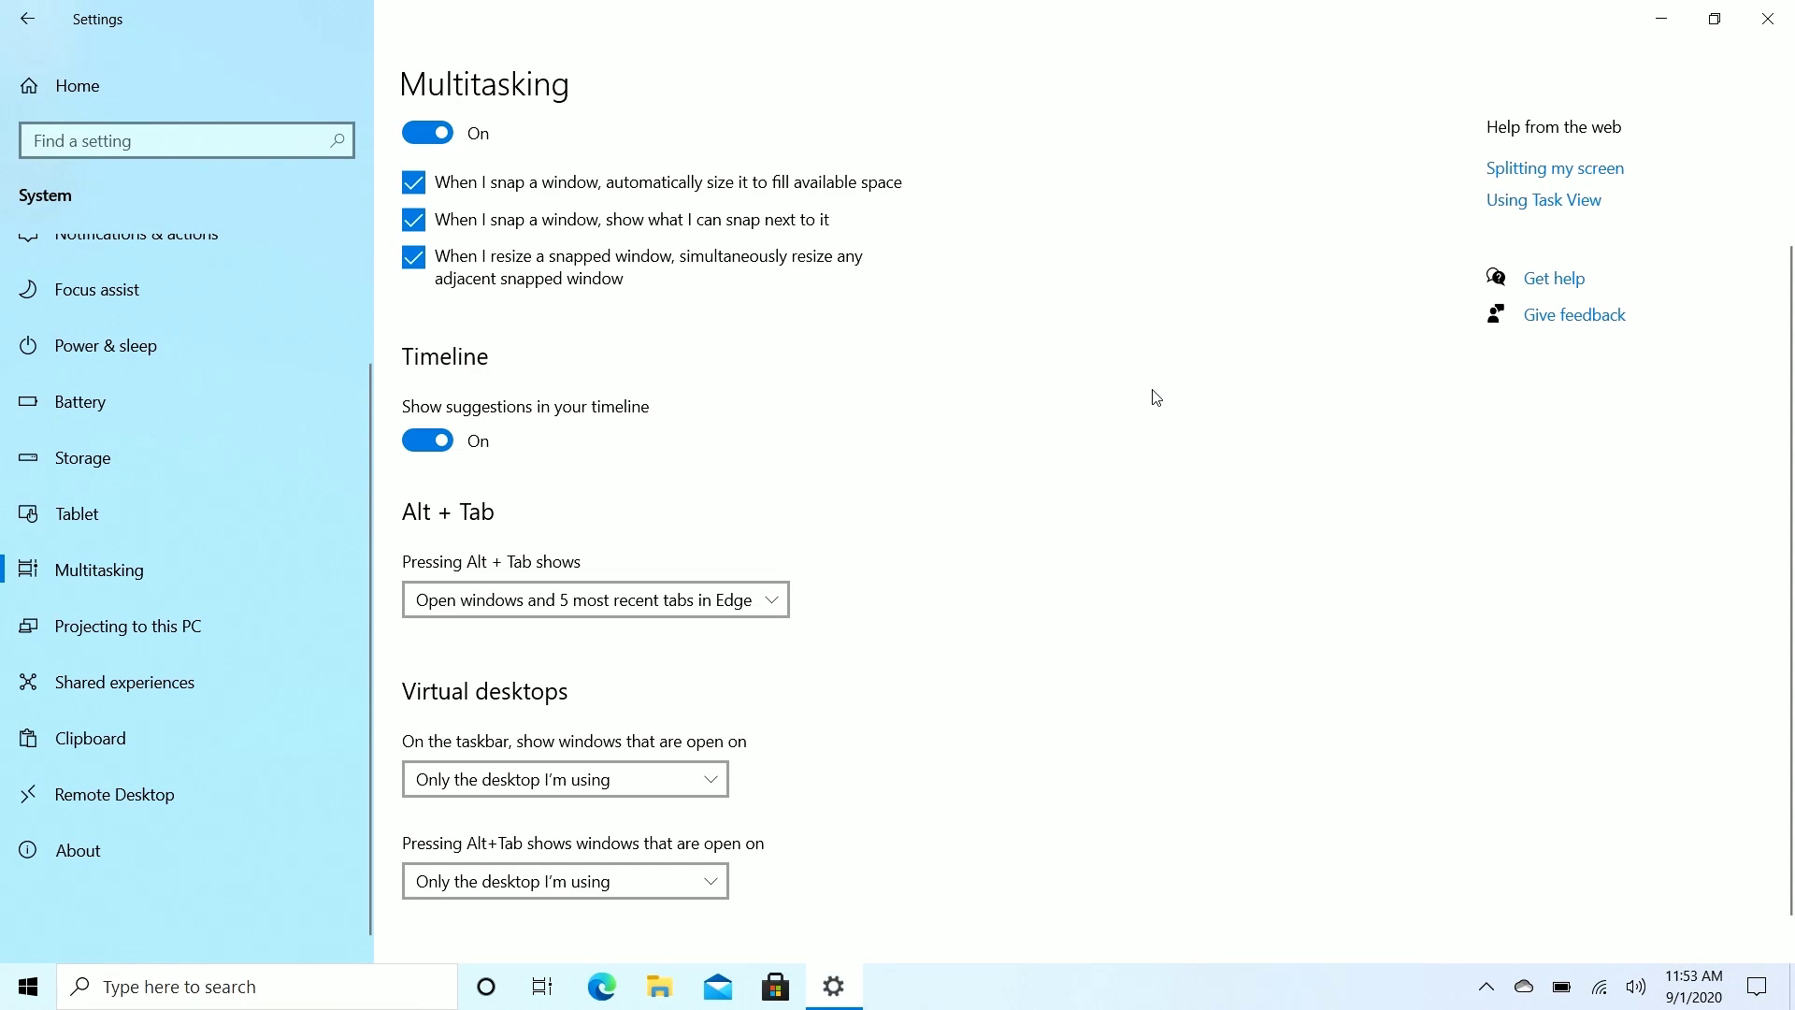
scroll(221, 374, up, 2)
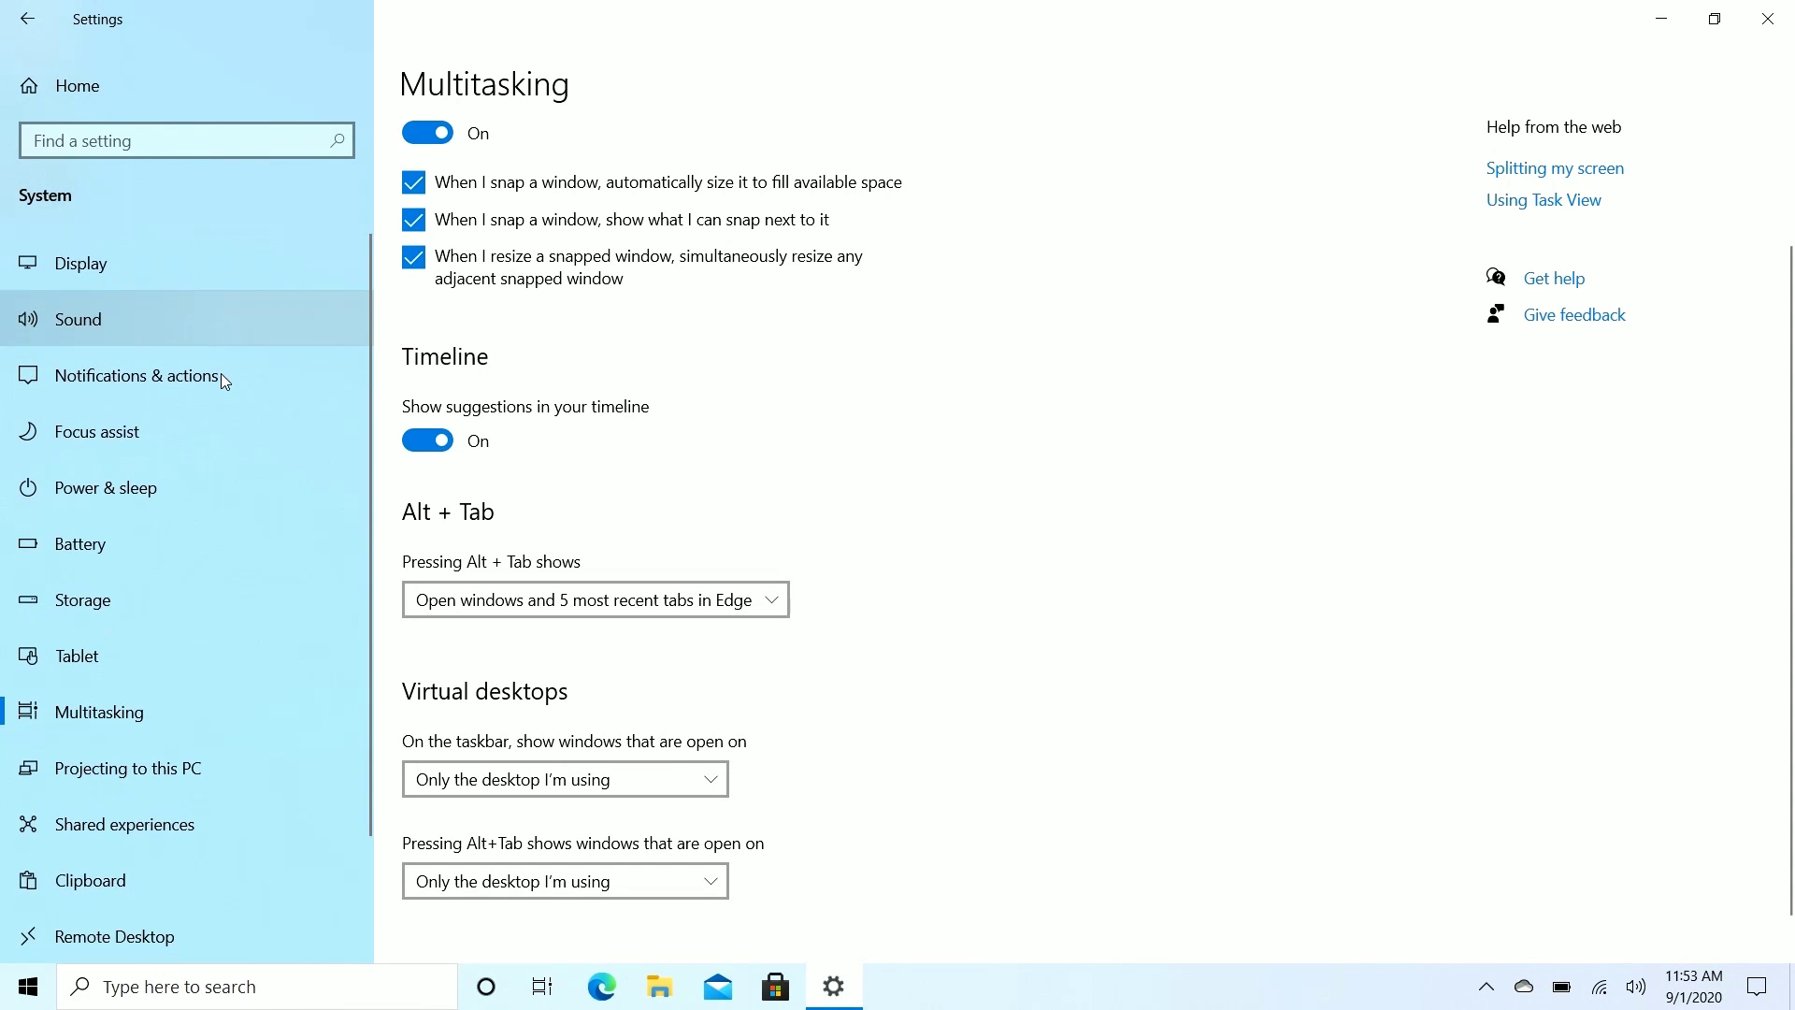
click(66, 257)
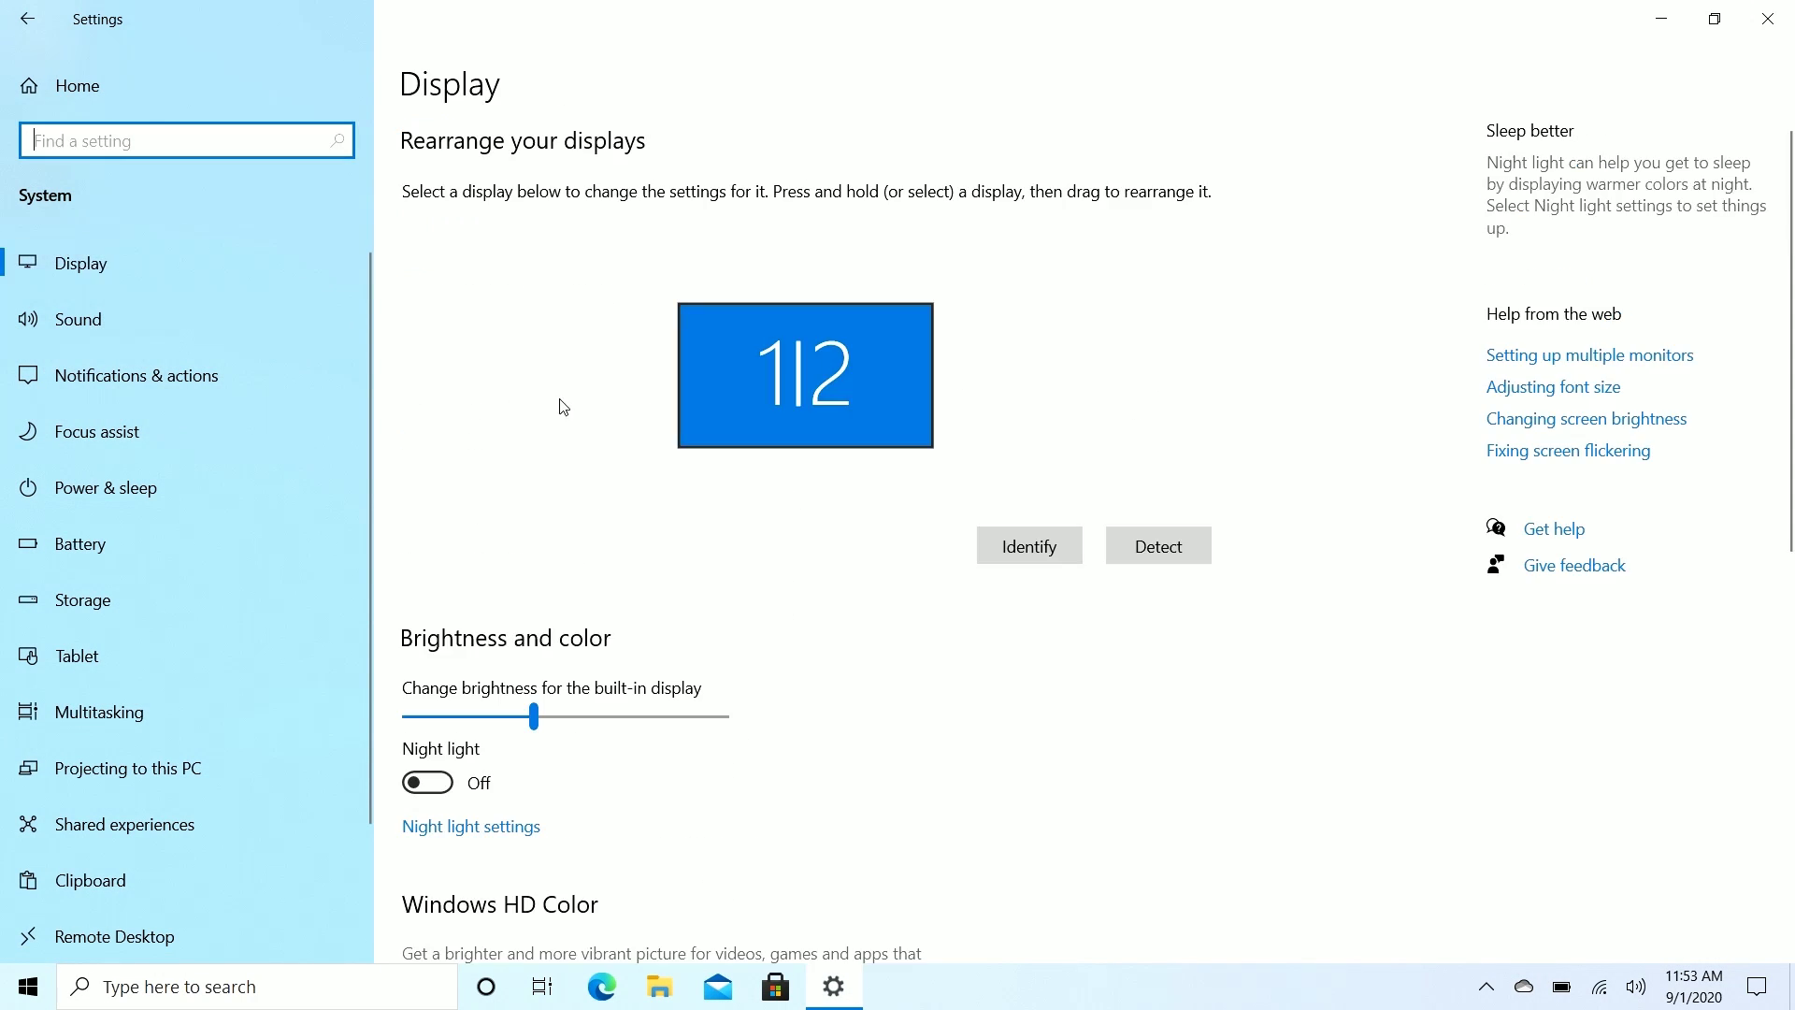
scroll(592, 521, down, 8)
click(504, 810)
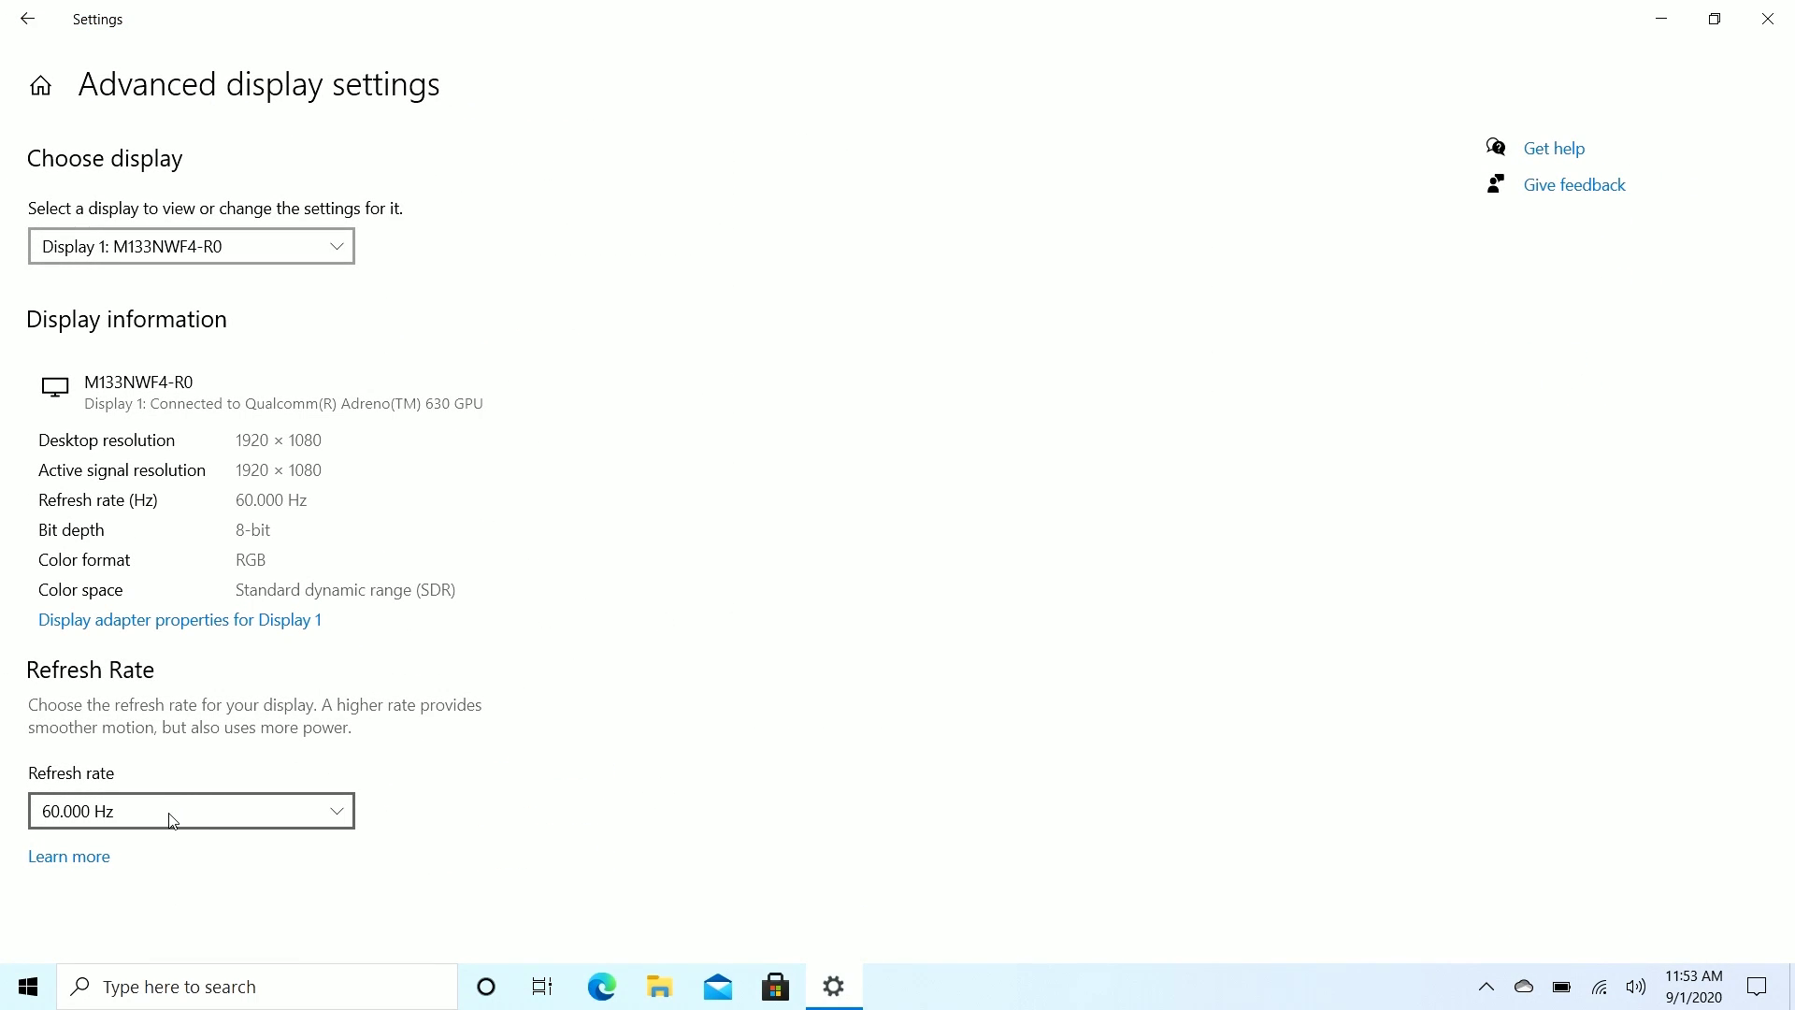
click(204, 814)
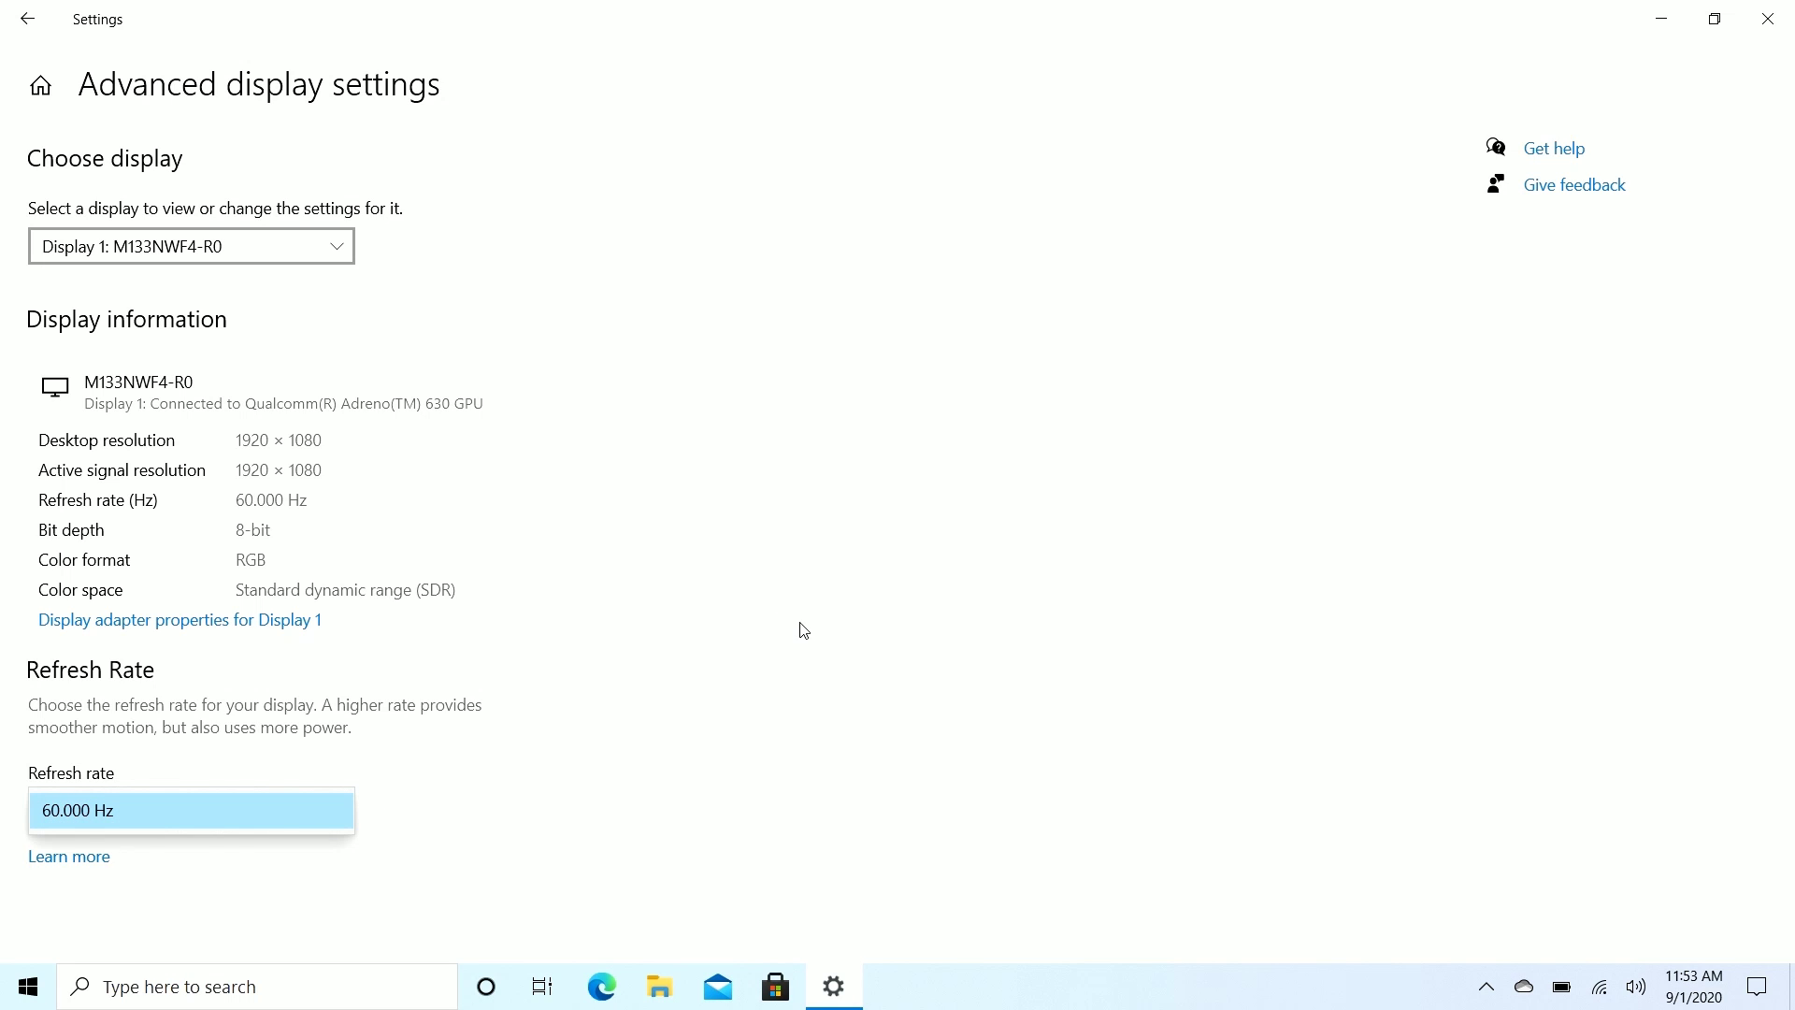
click(540, 721)
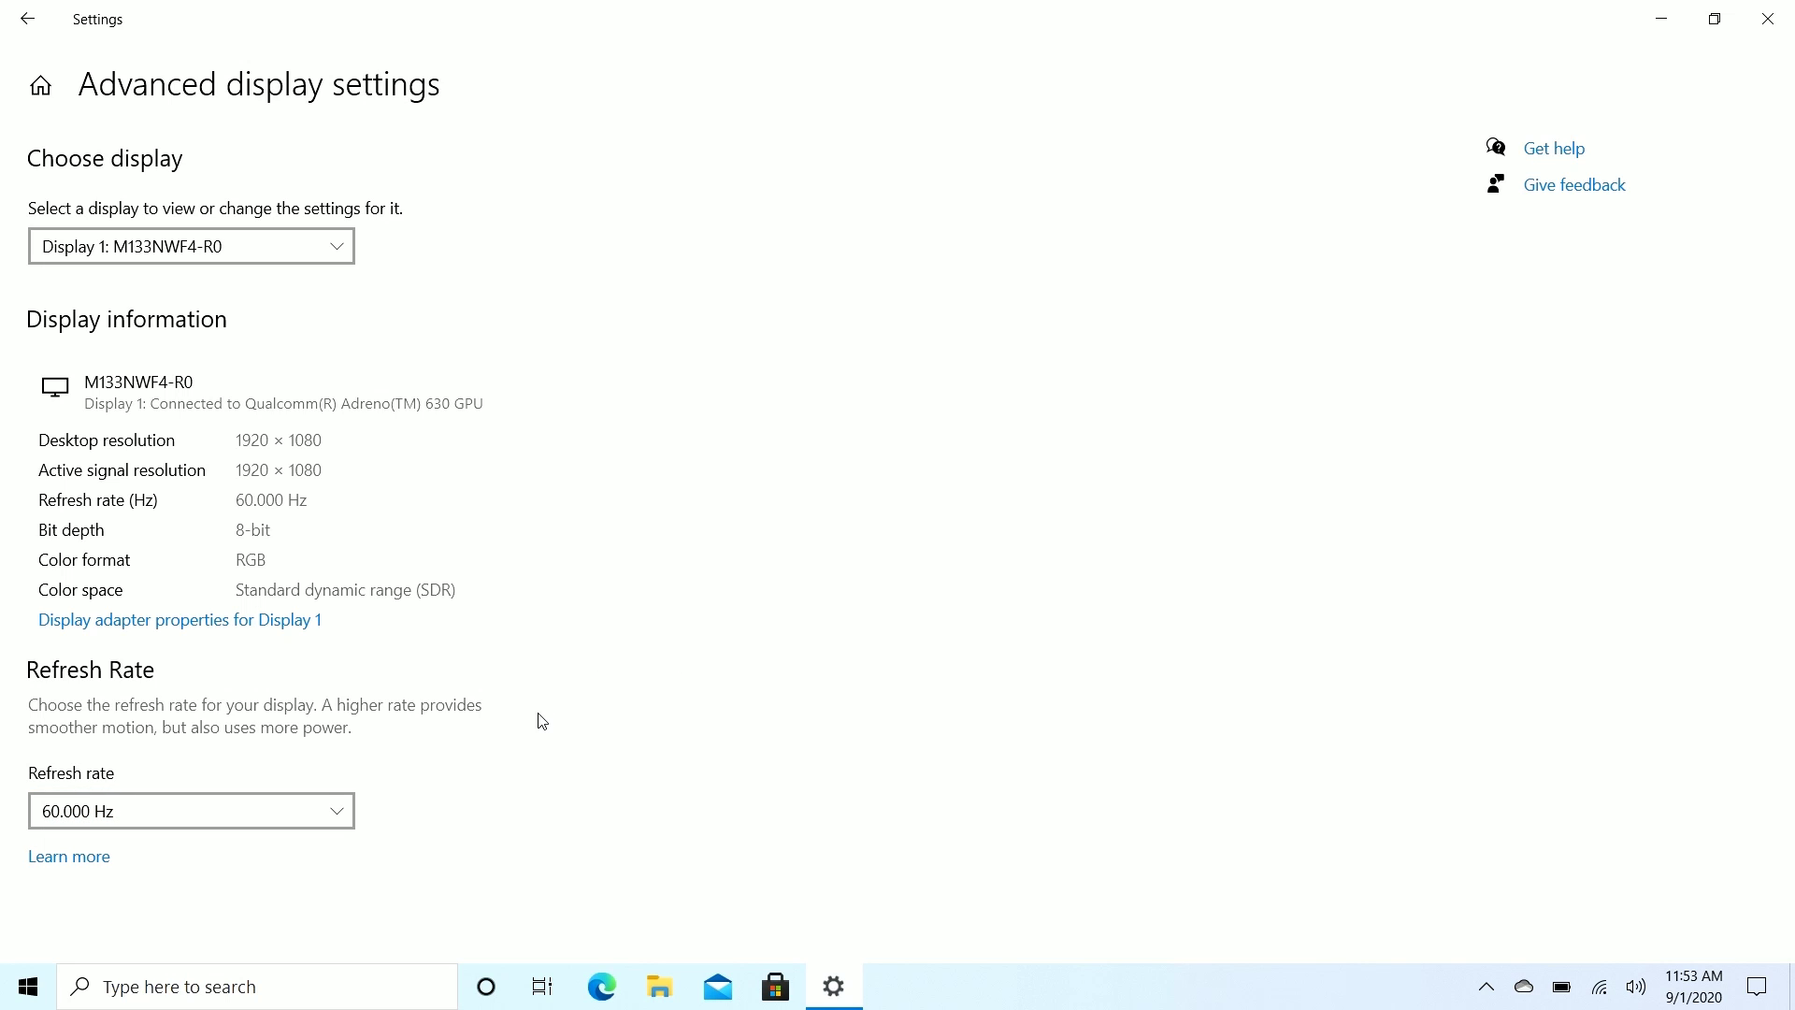
Step: Navigate from the Display settings to the About page showing device specifications
click(7, 11)
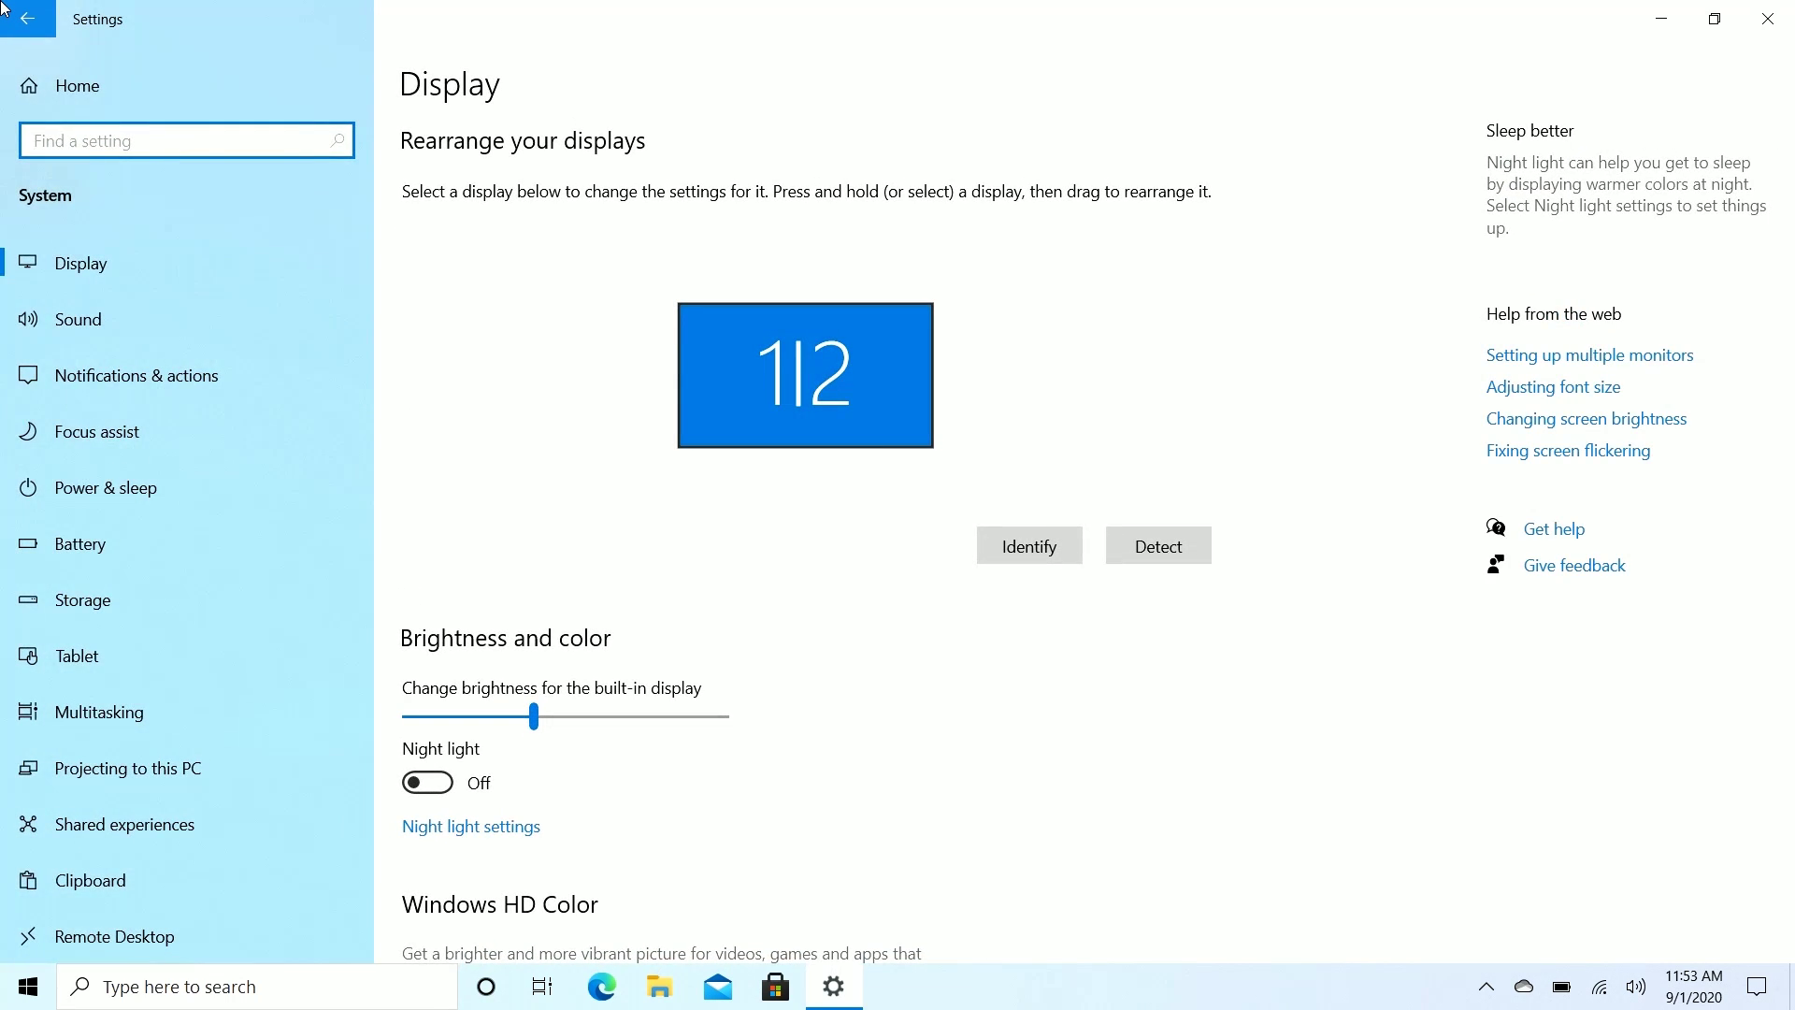
scroll(109, 374, down, 3)
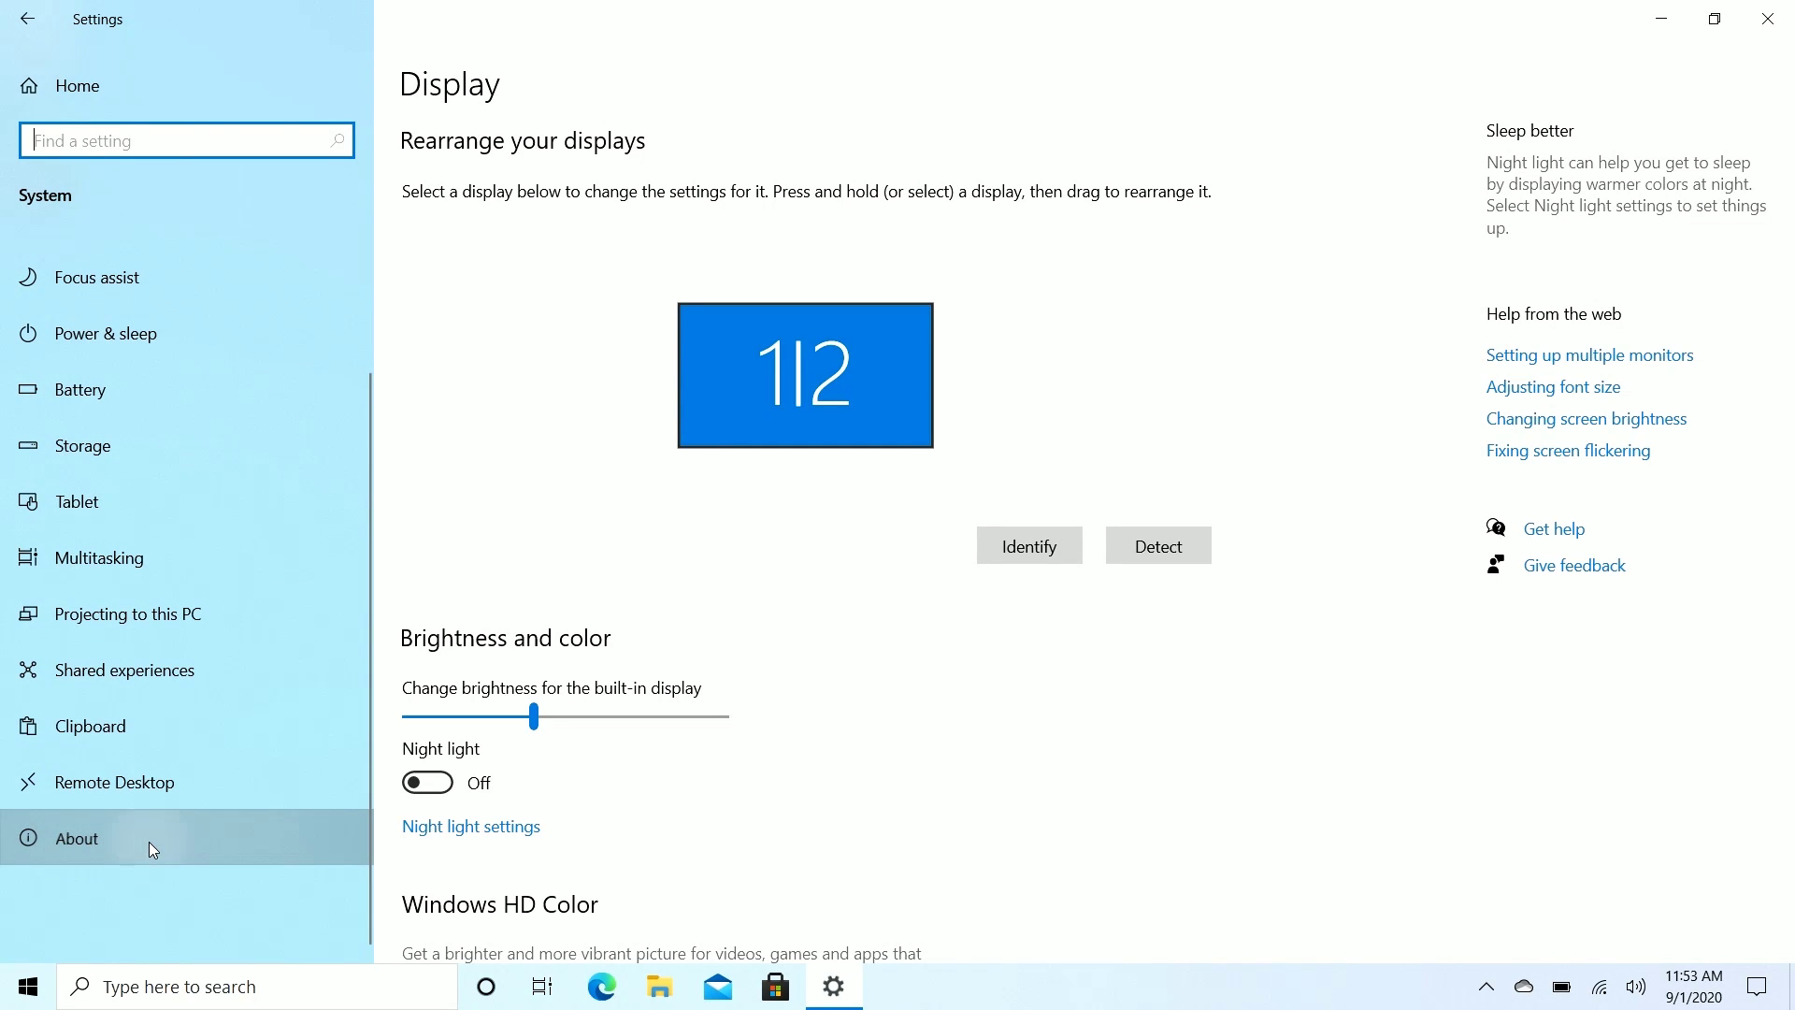
click(149, 842)
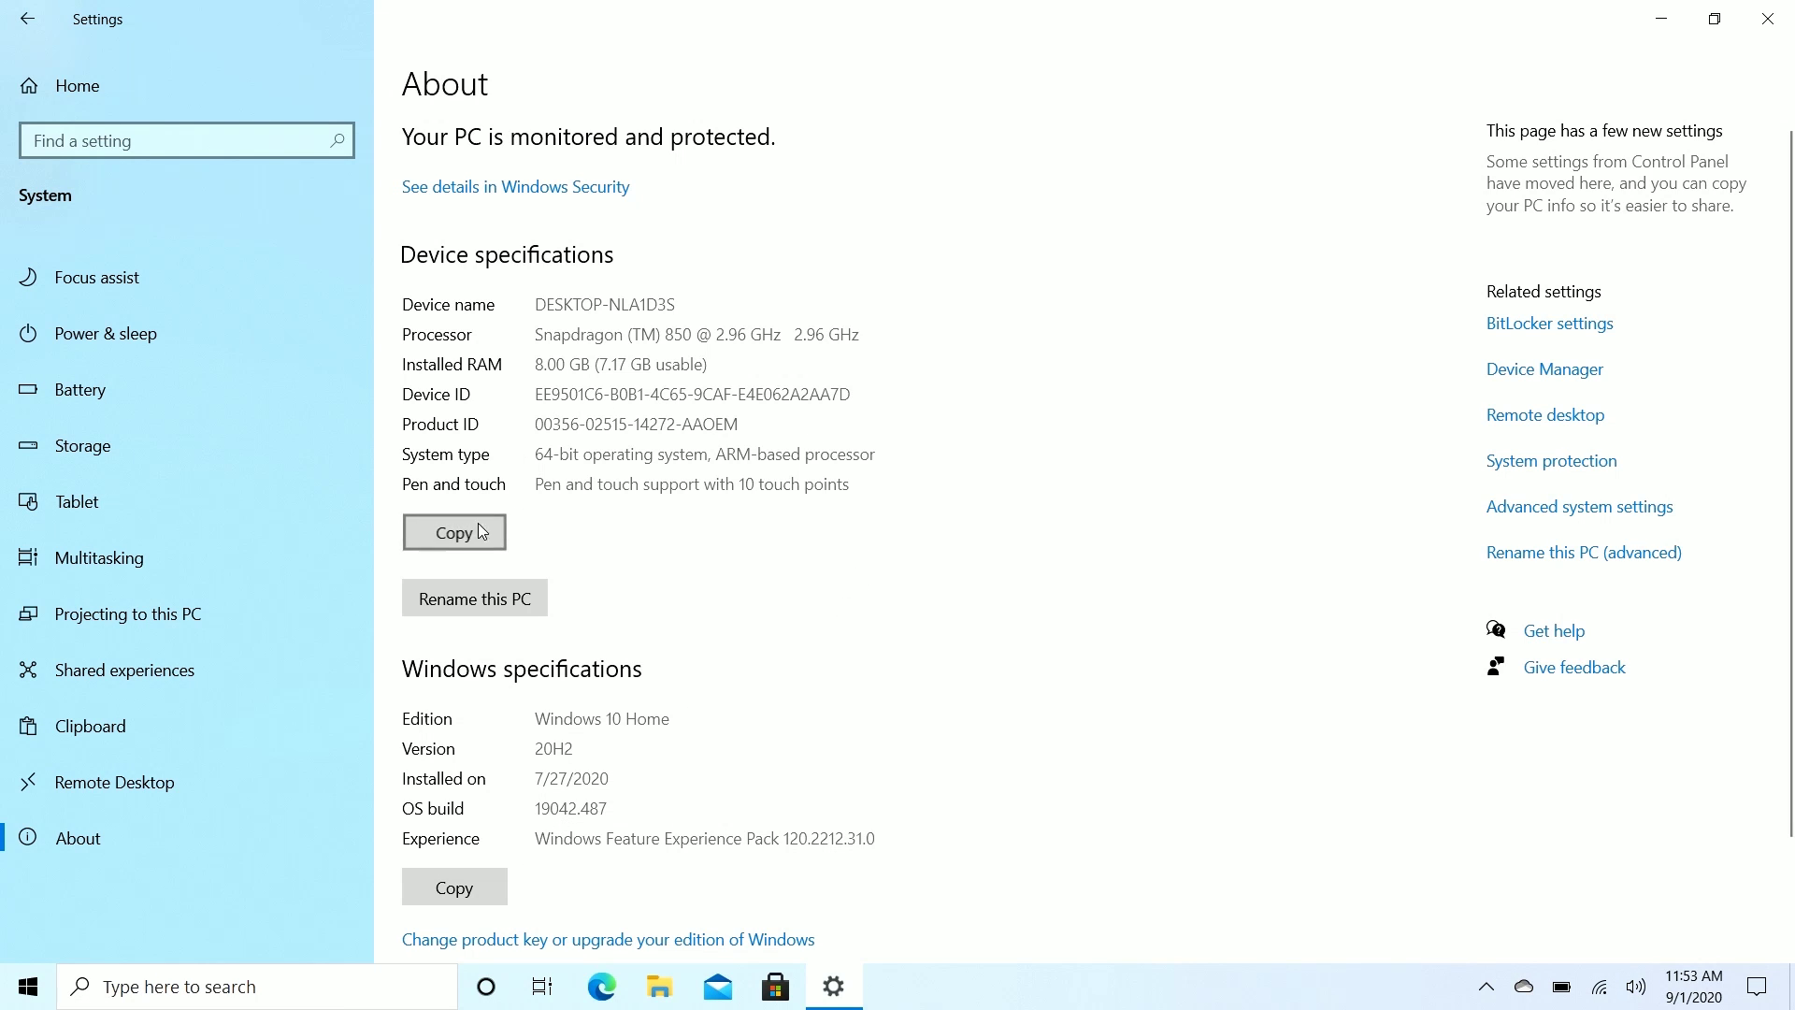
Step: Launch Notepad via Start search and paste the copied device specifications into it
key(super)
text(note)
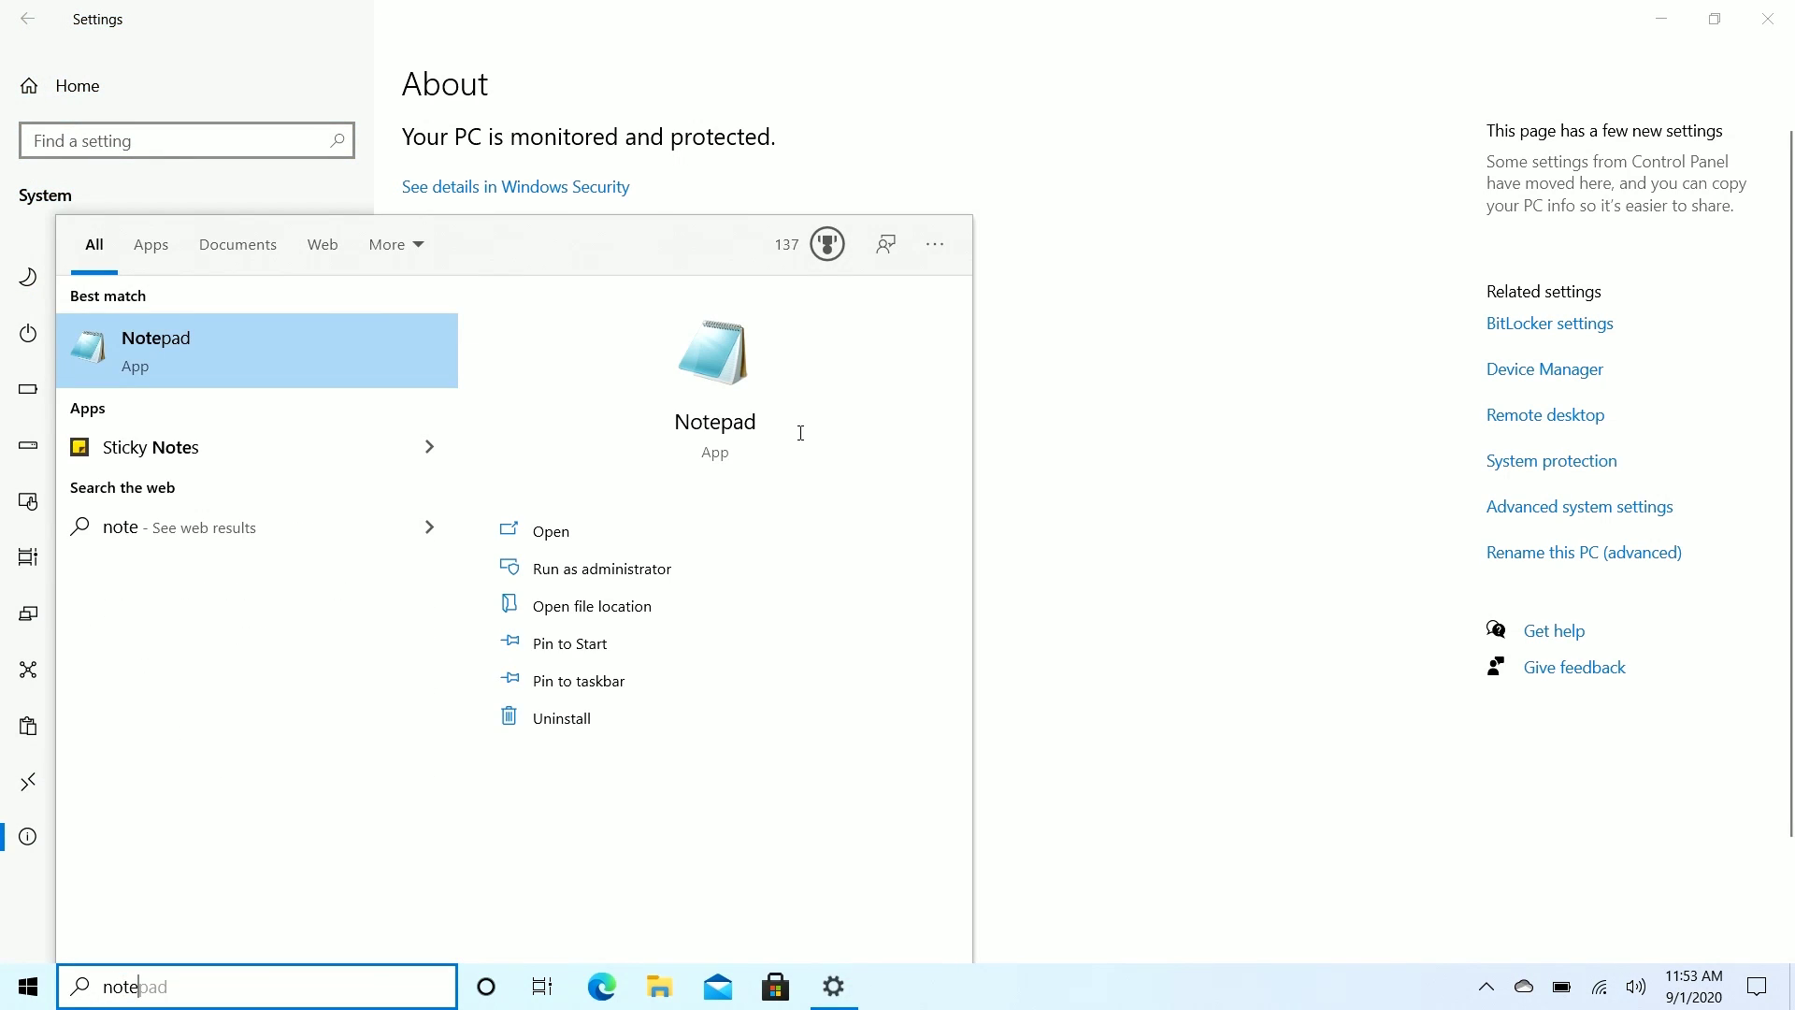
key(Return)
key(ctrl+v)
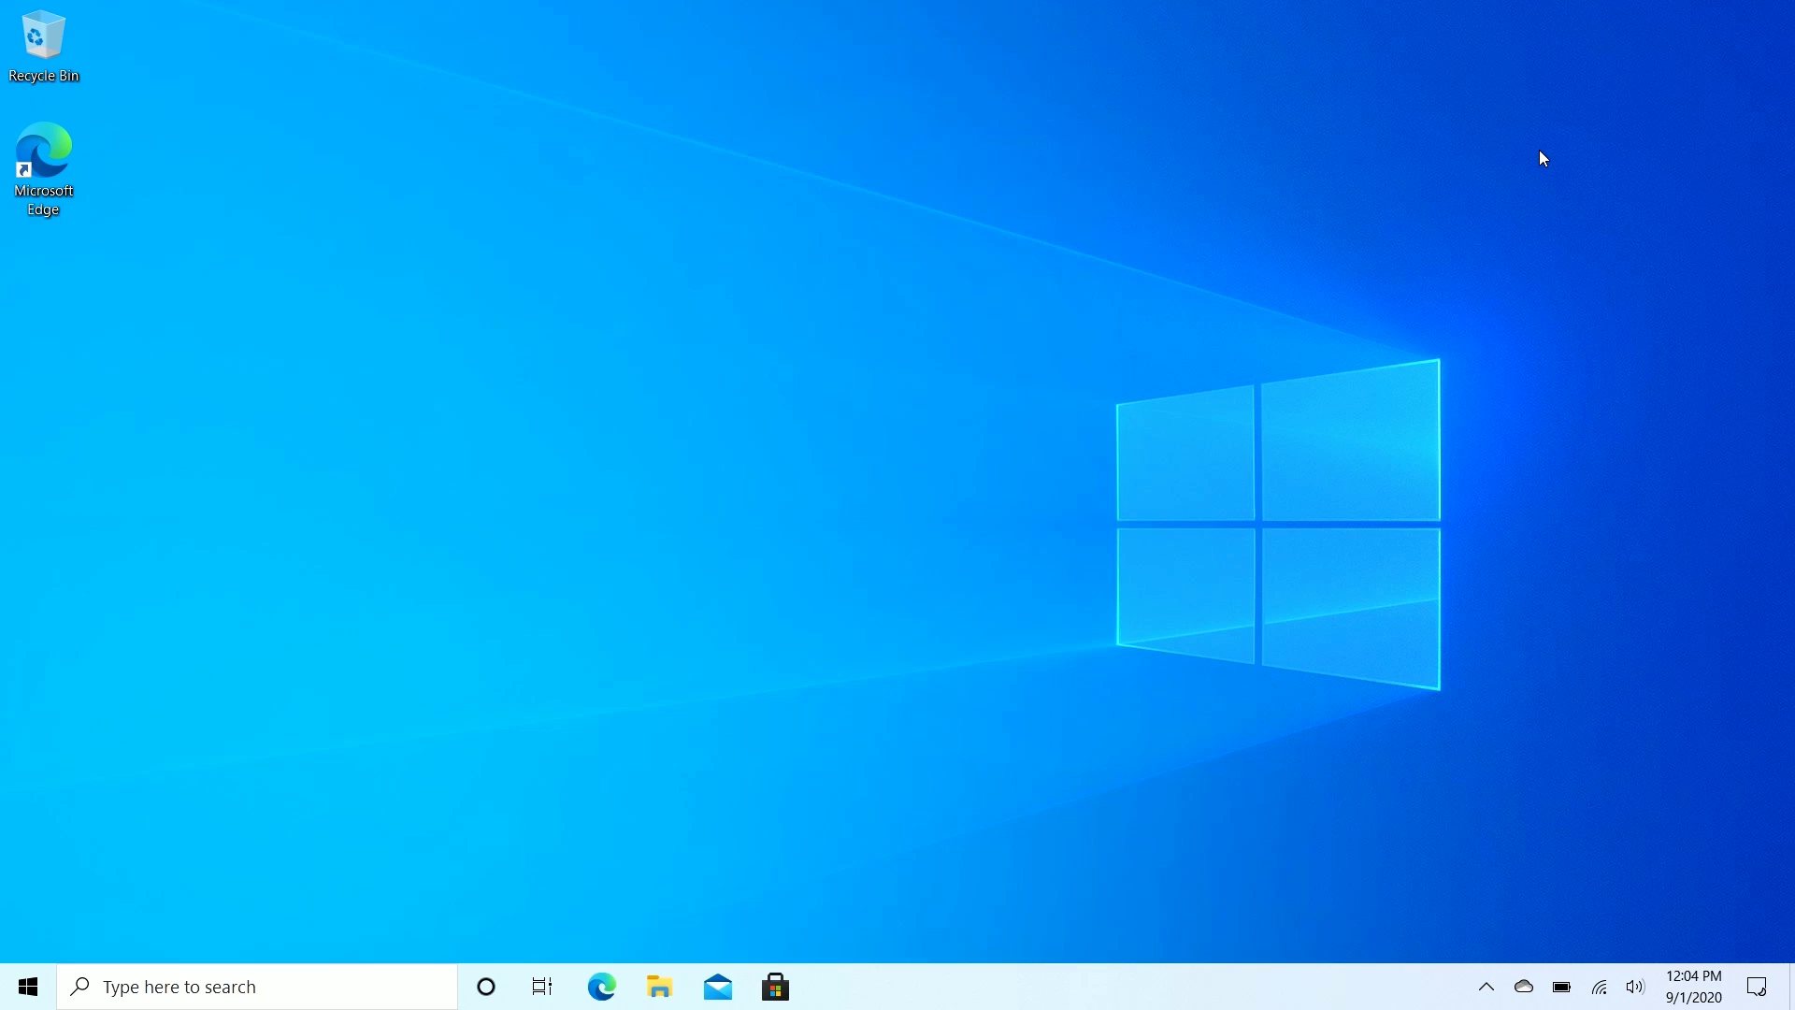
Step: Bring up a File Explorer window with Win+E
key(super+e)
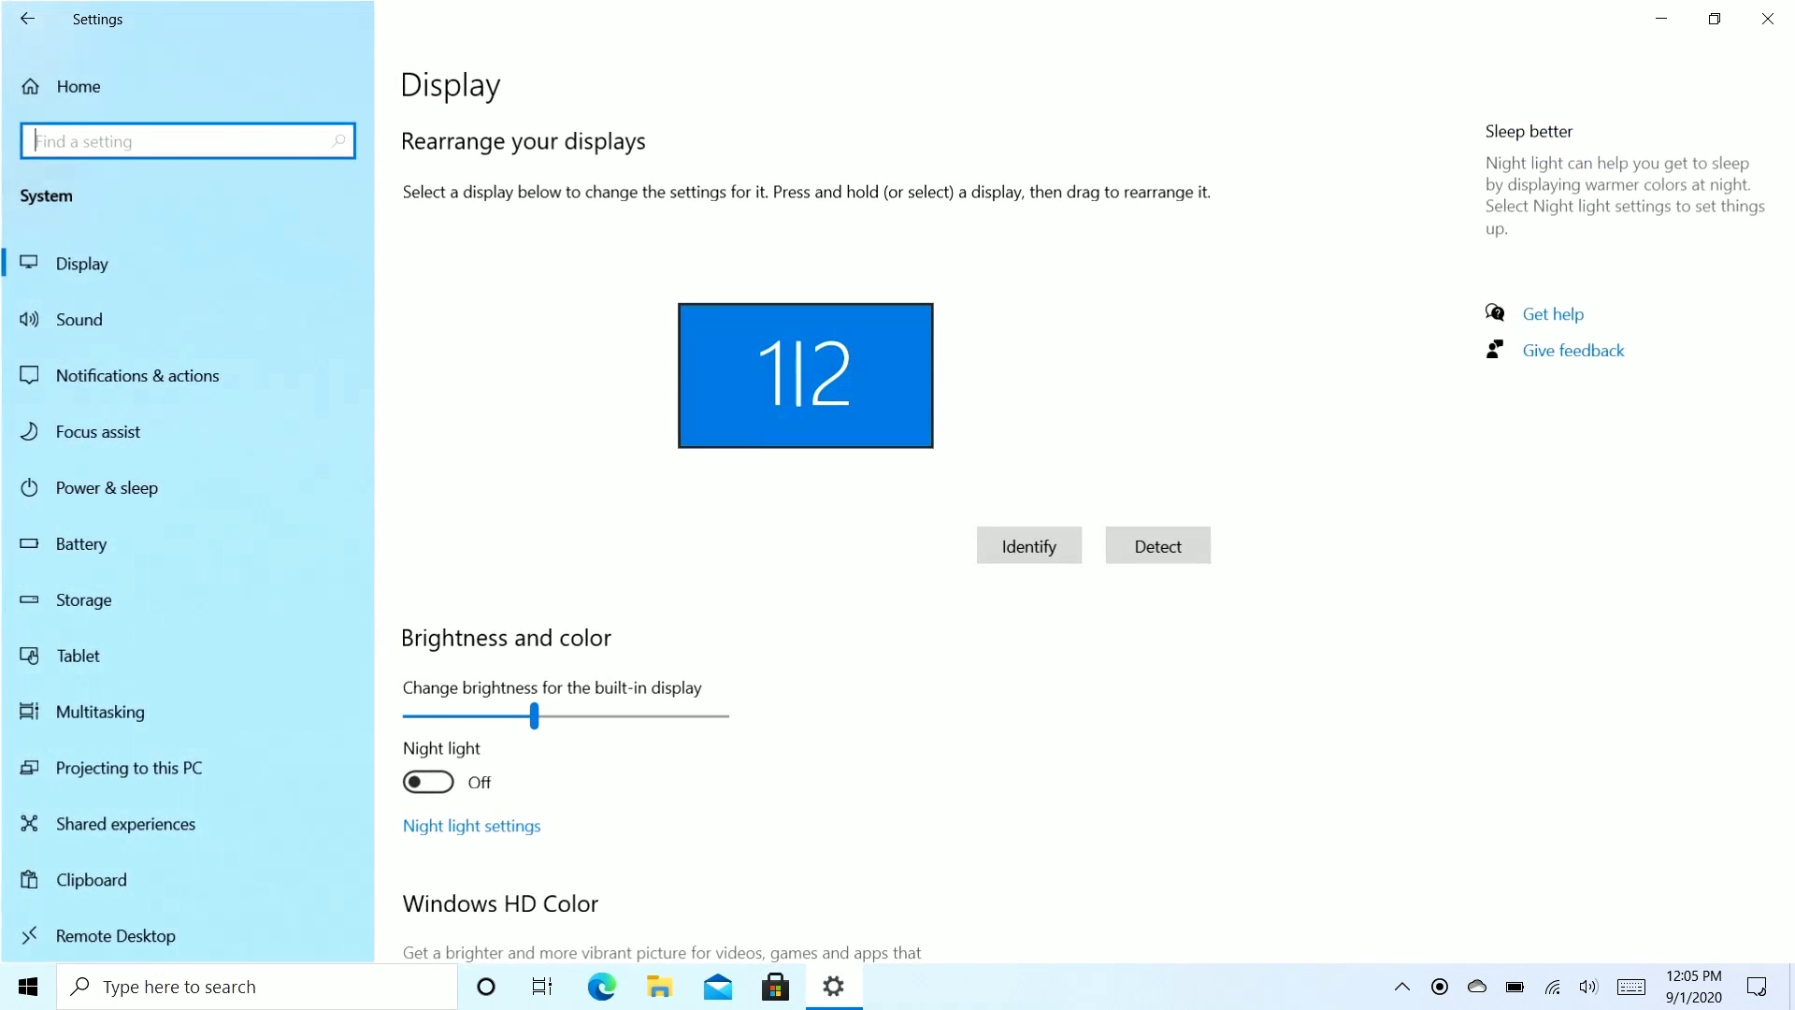
Step: On the Tablet page, set tablet behaviour to Ask me, revert to Don't switch, then show the desktop
click(77, 655)
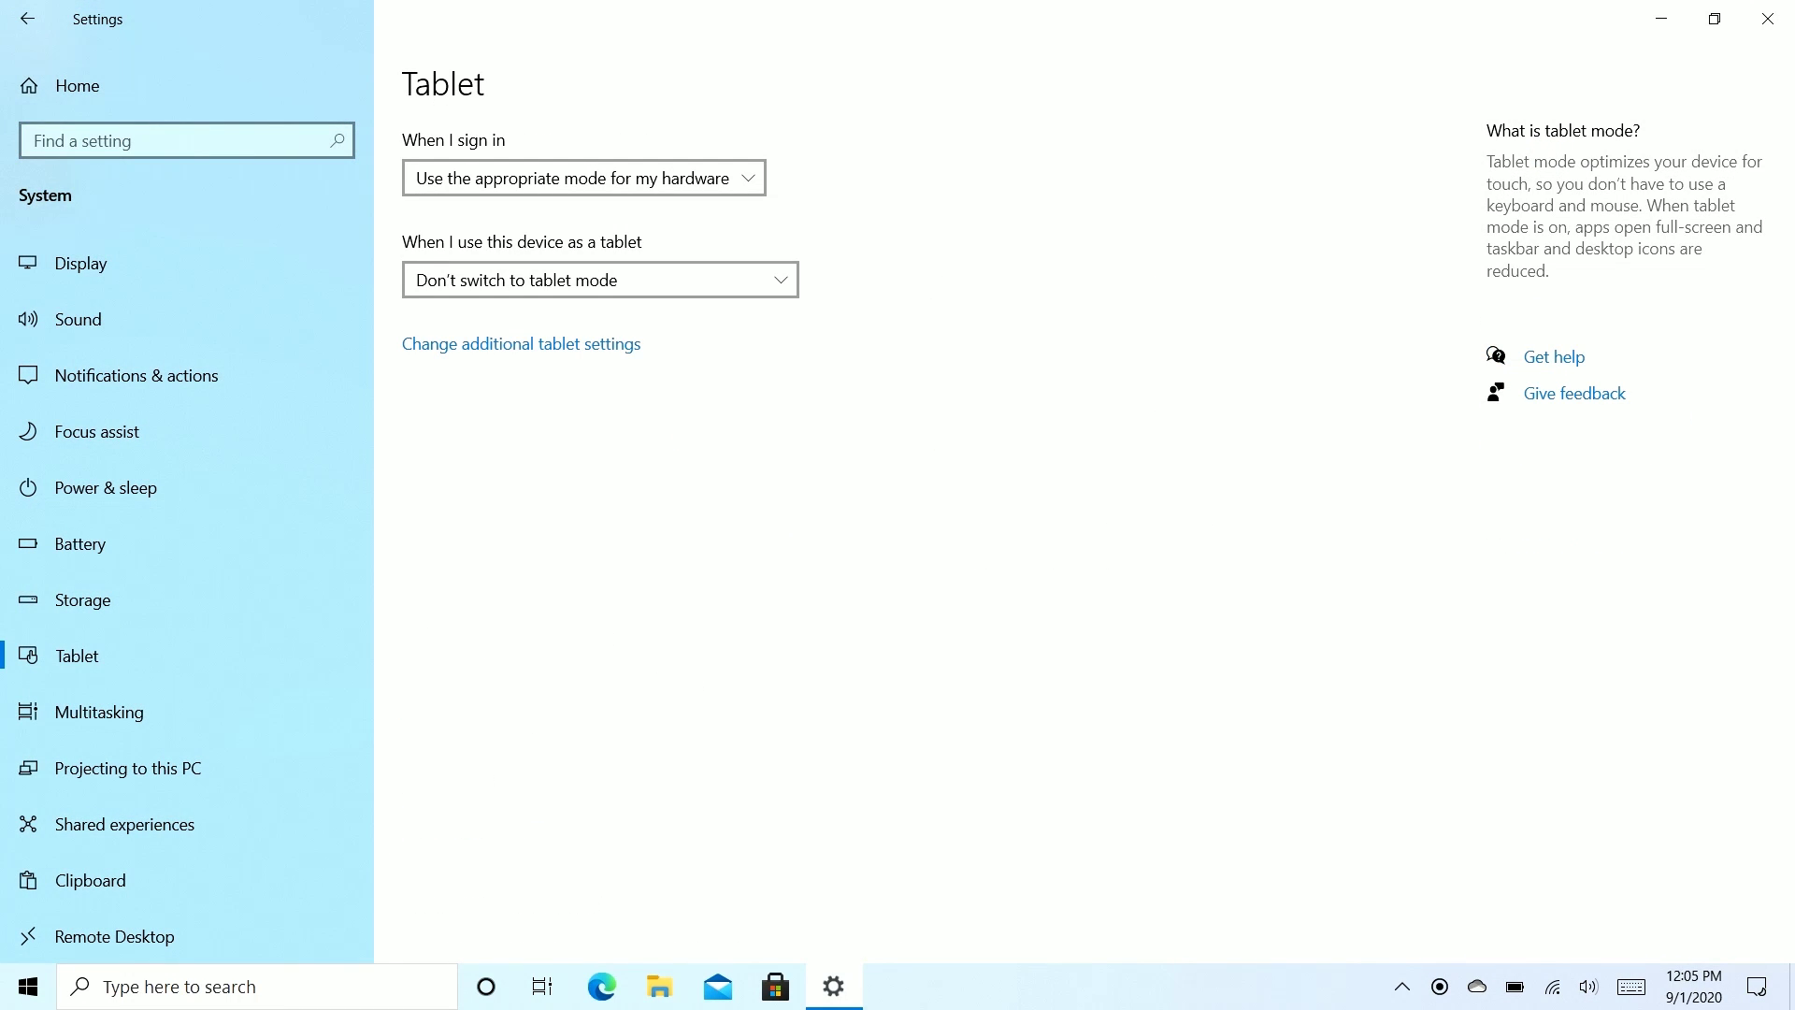
click(600, 280)
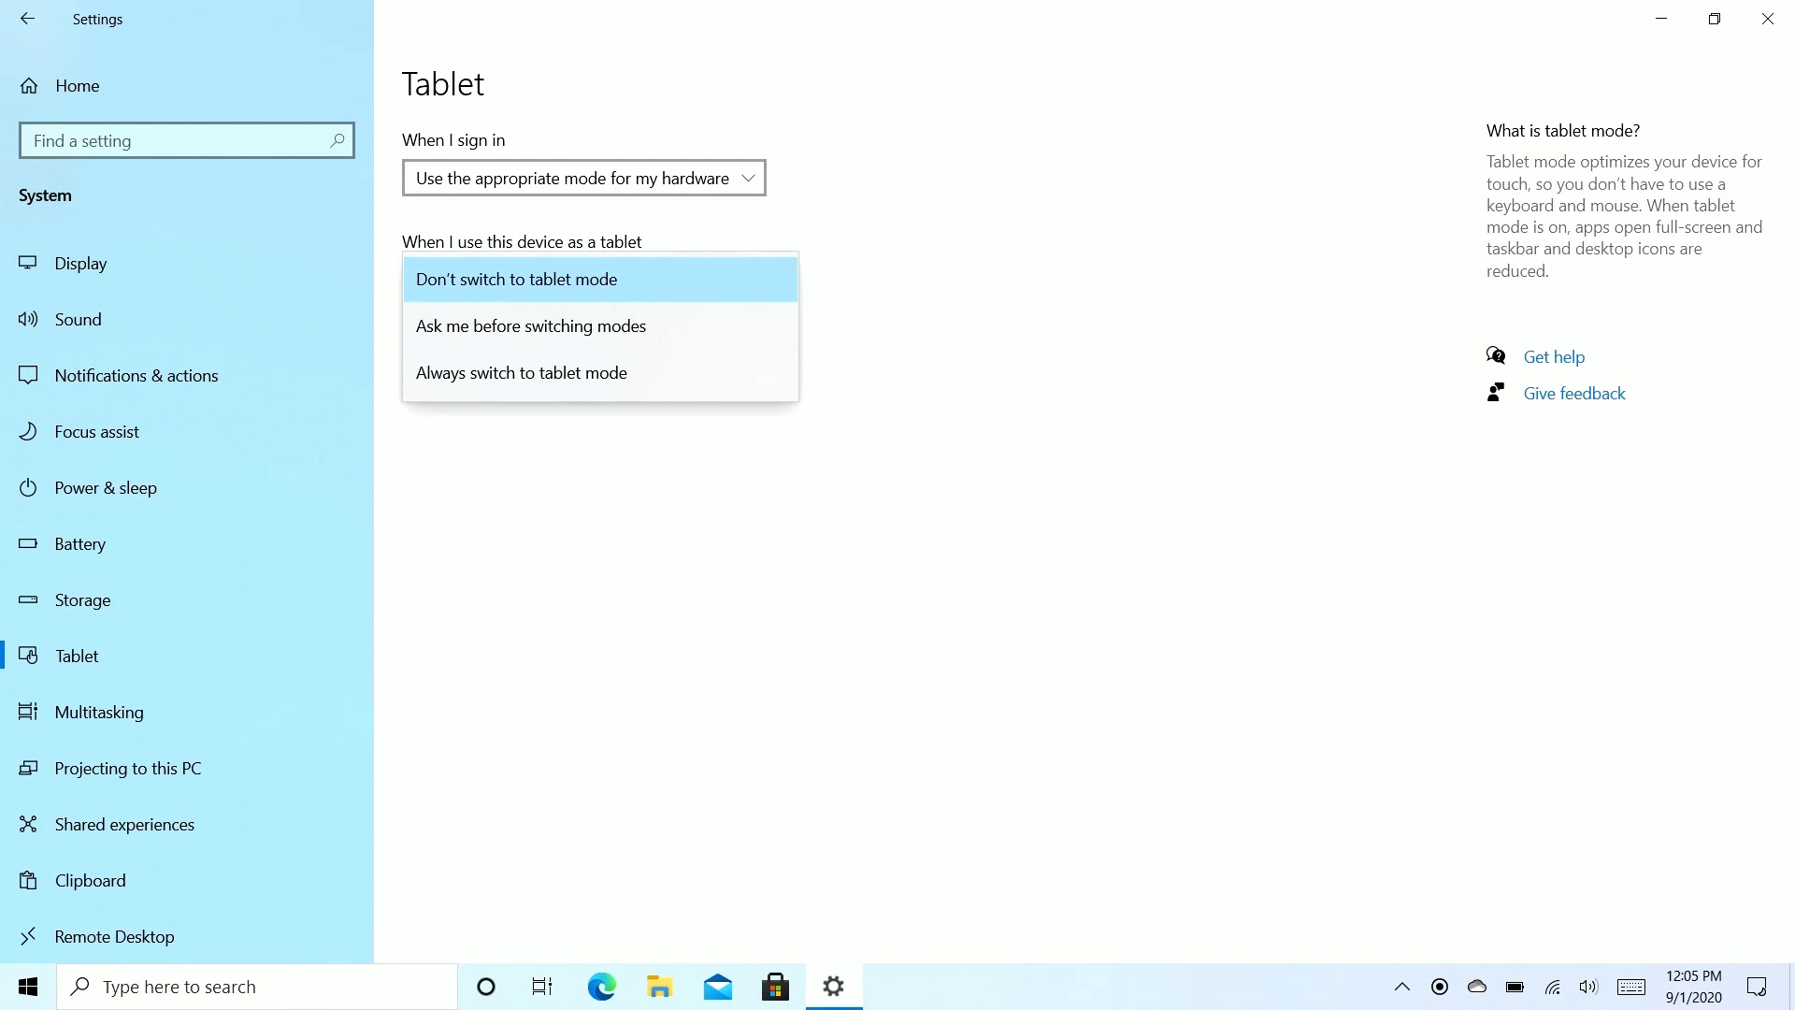
click(530, 326)
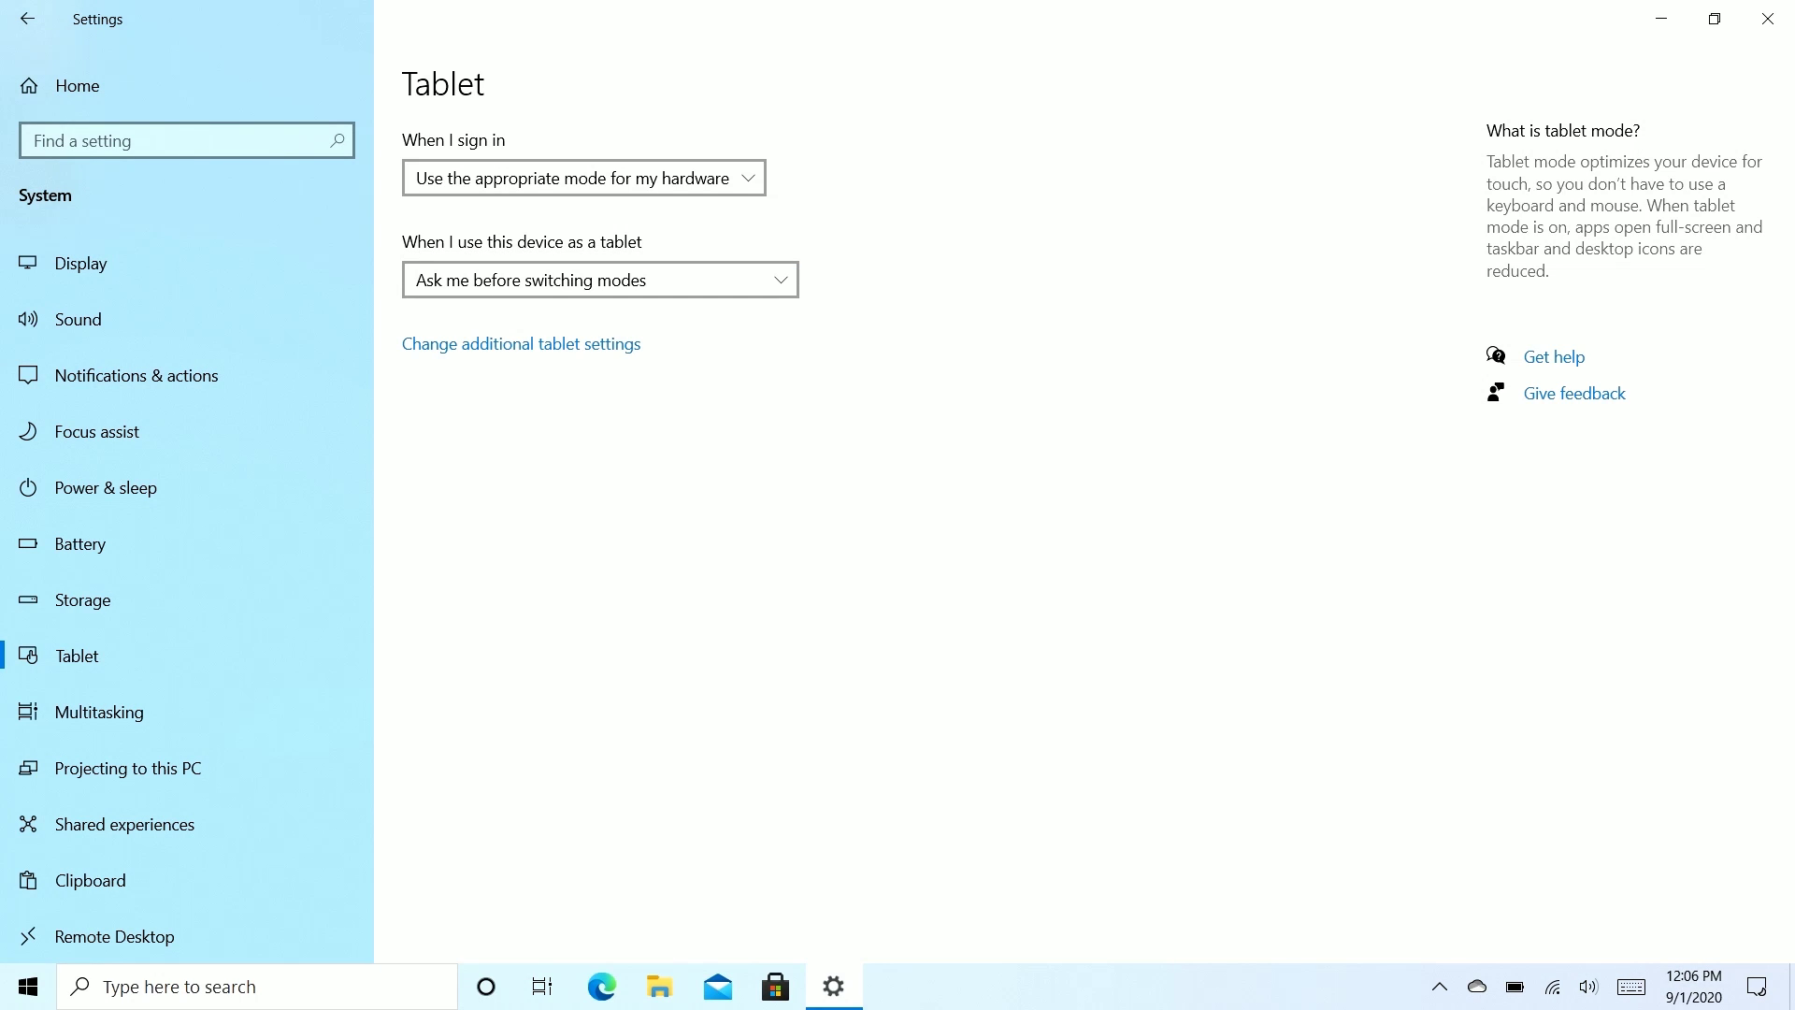
key(Up)
key(alt+Down)
key(Return)
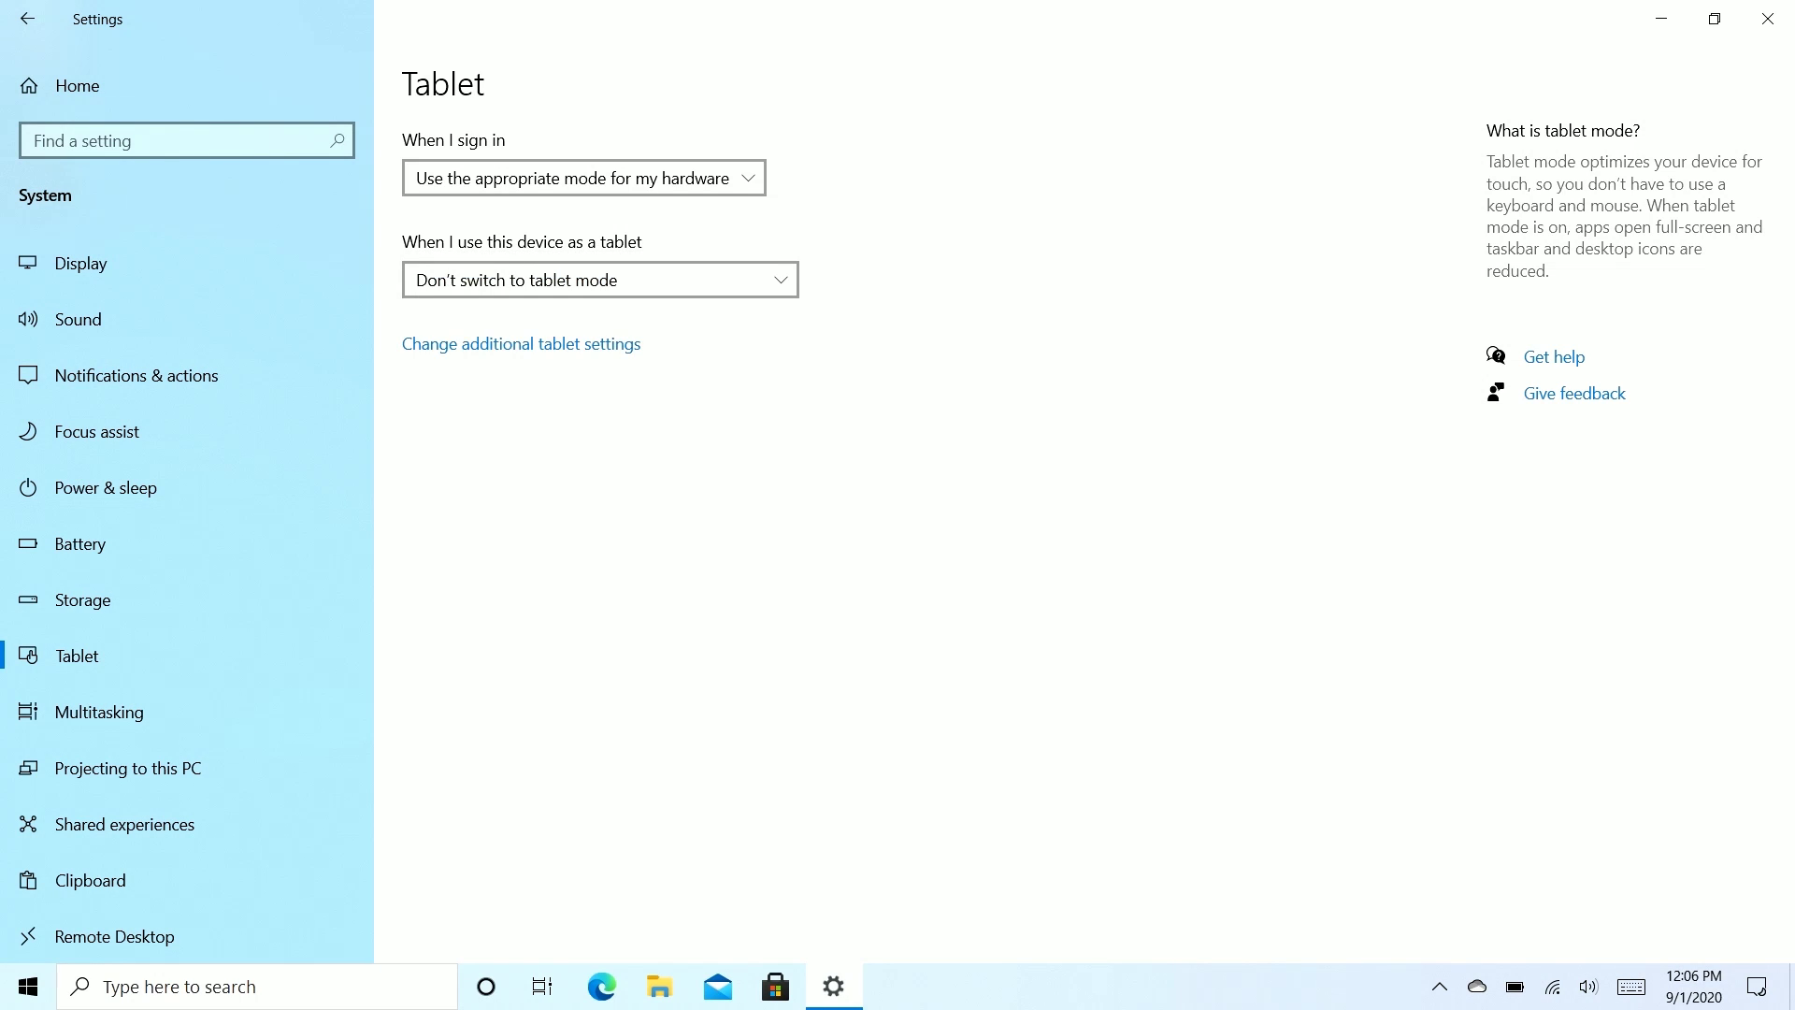
key(super+d)
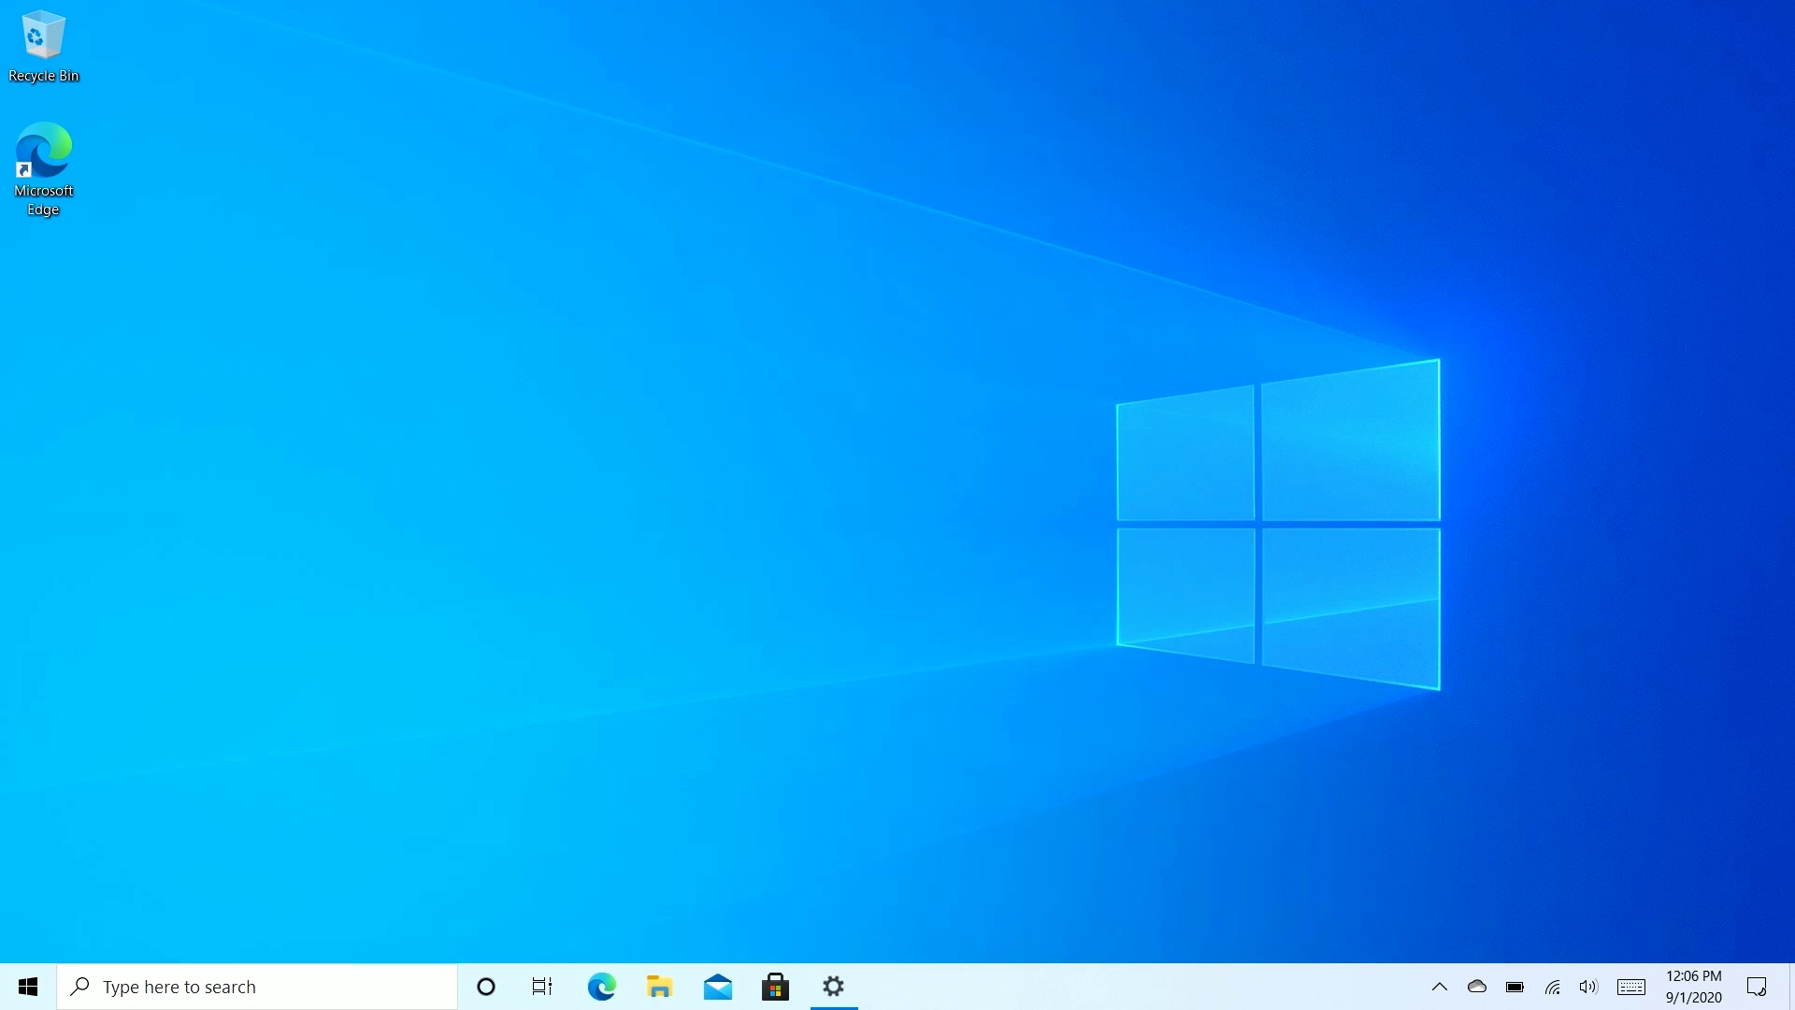
Step: Turn tablet mode on from Action Center, then launch and close Microsoft Store
key(super+a)
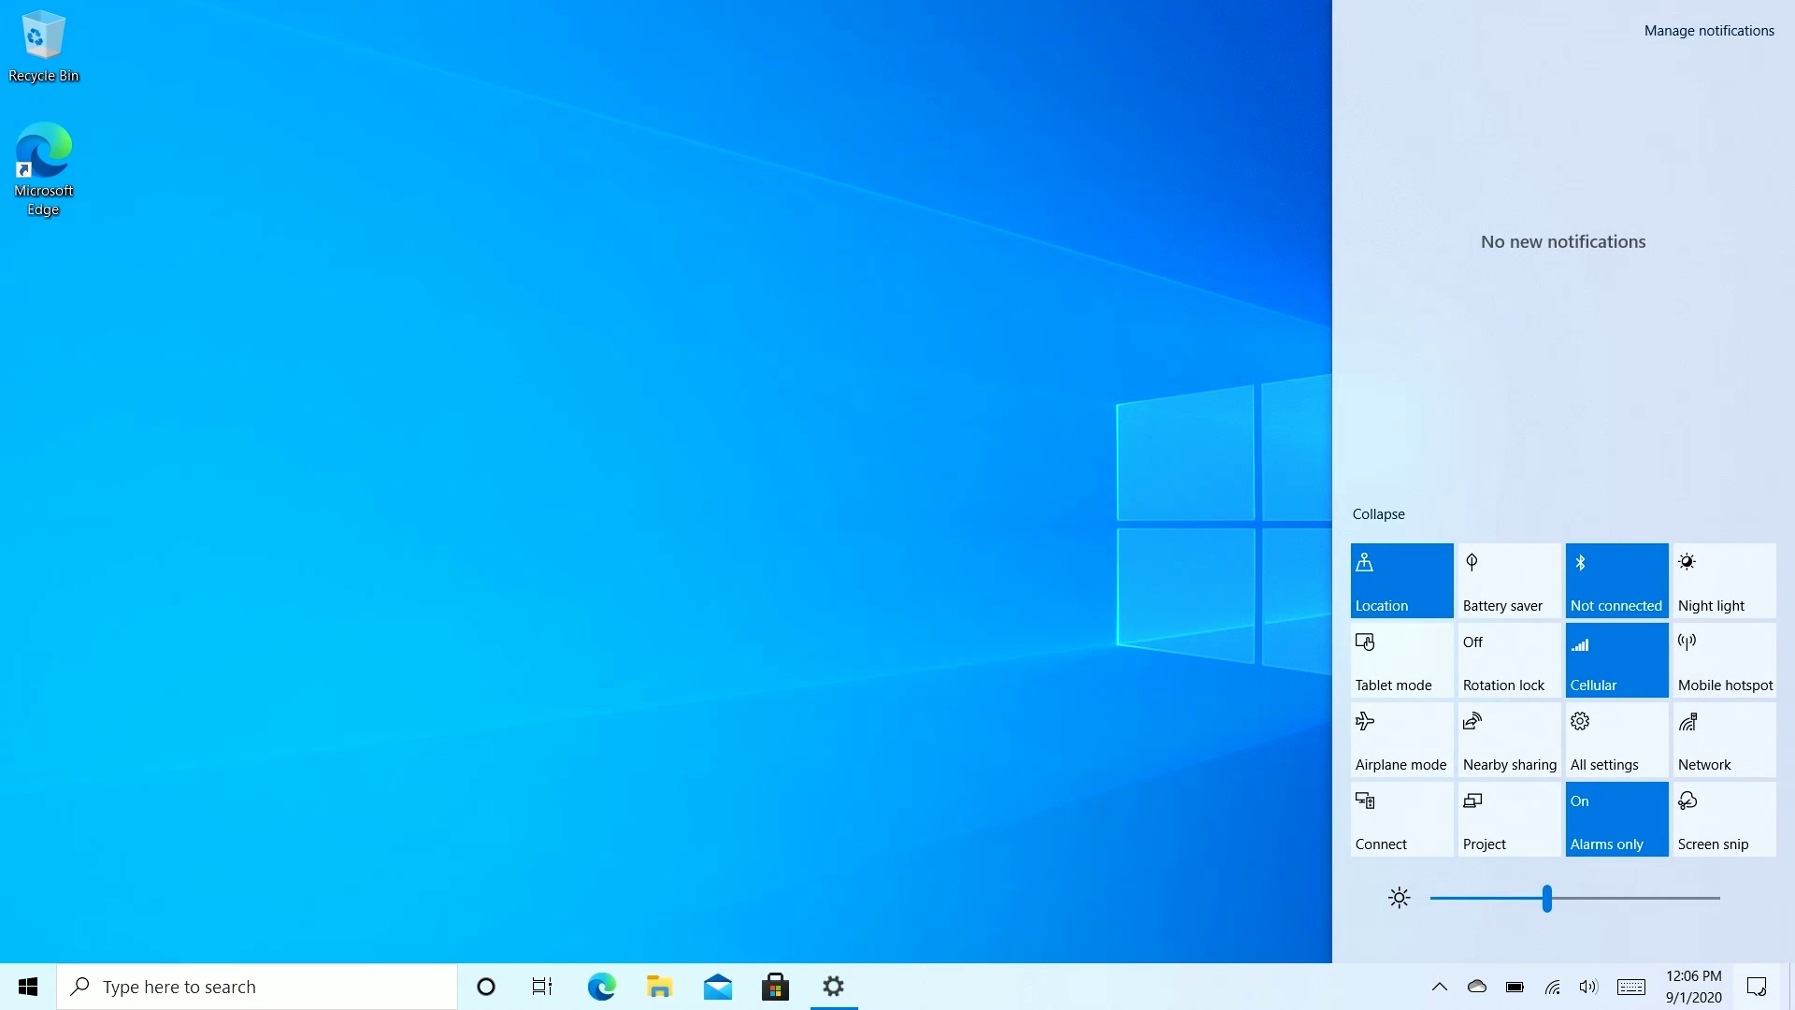
click(1401, 659)
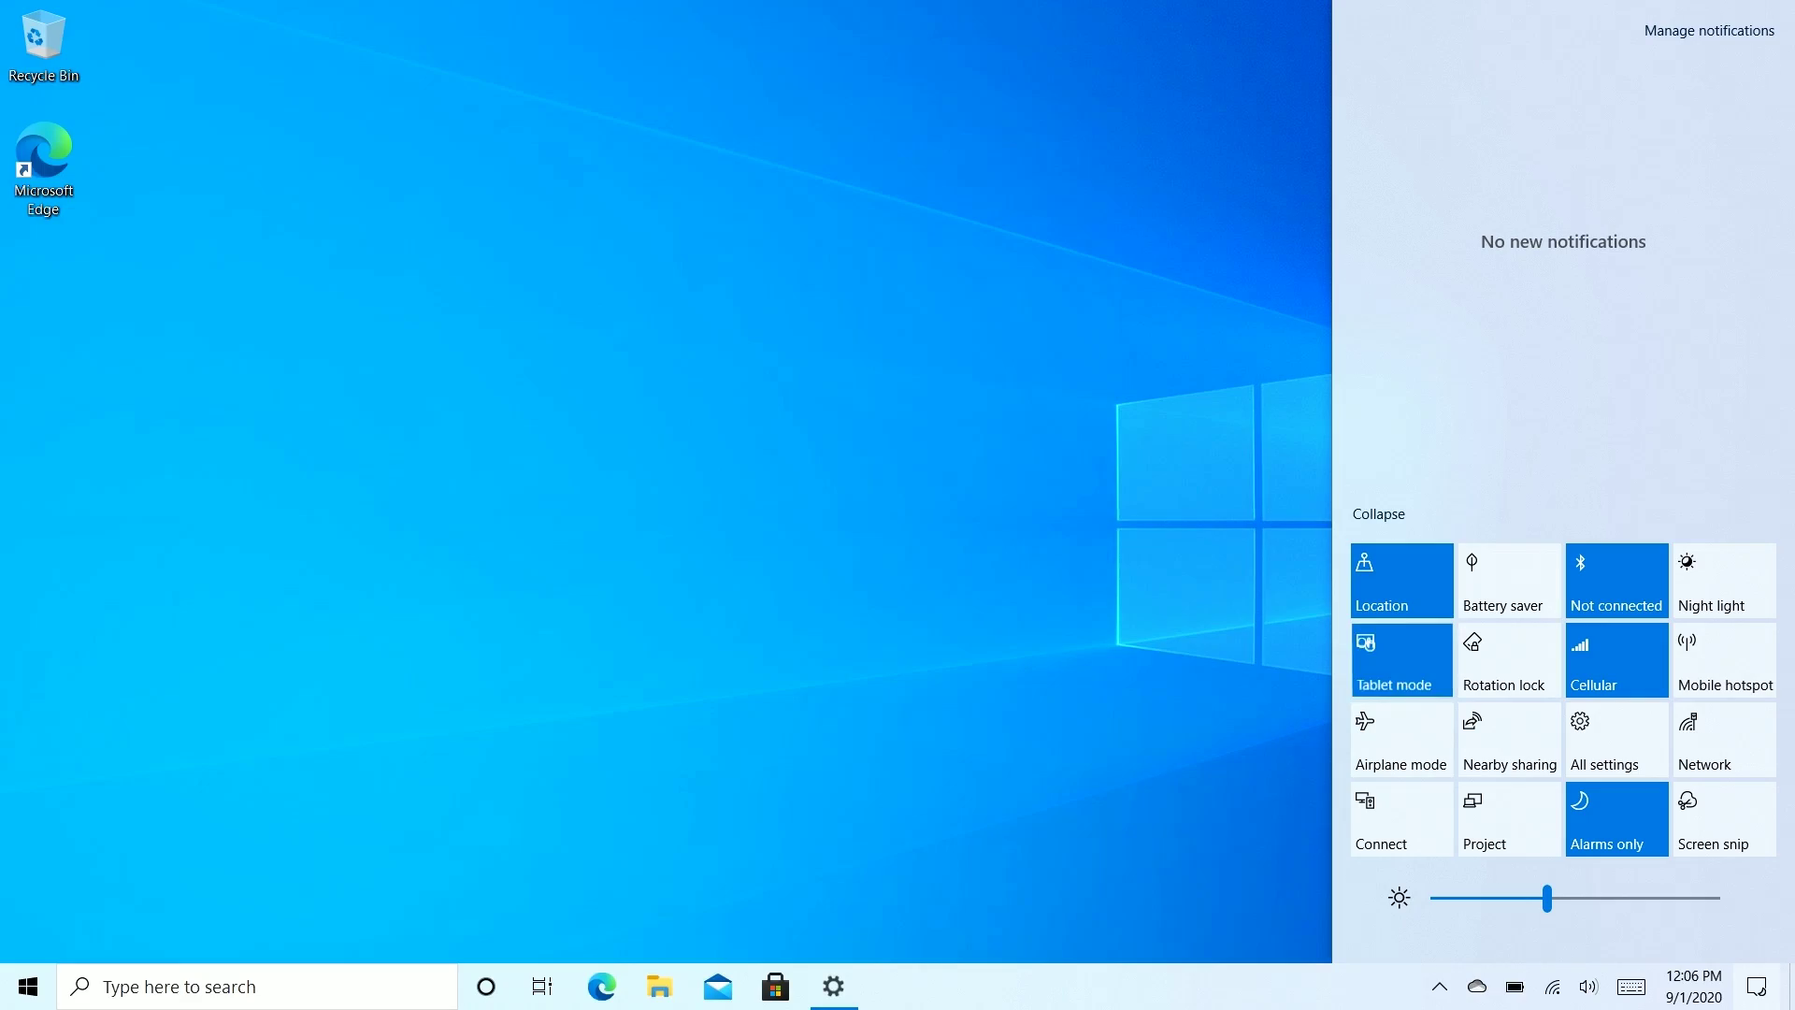
key(super+a)
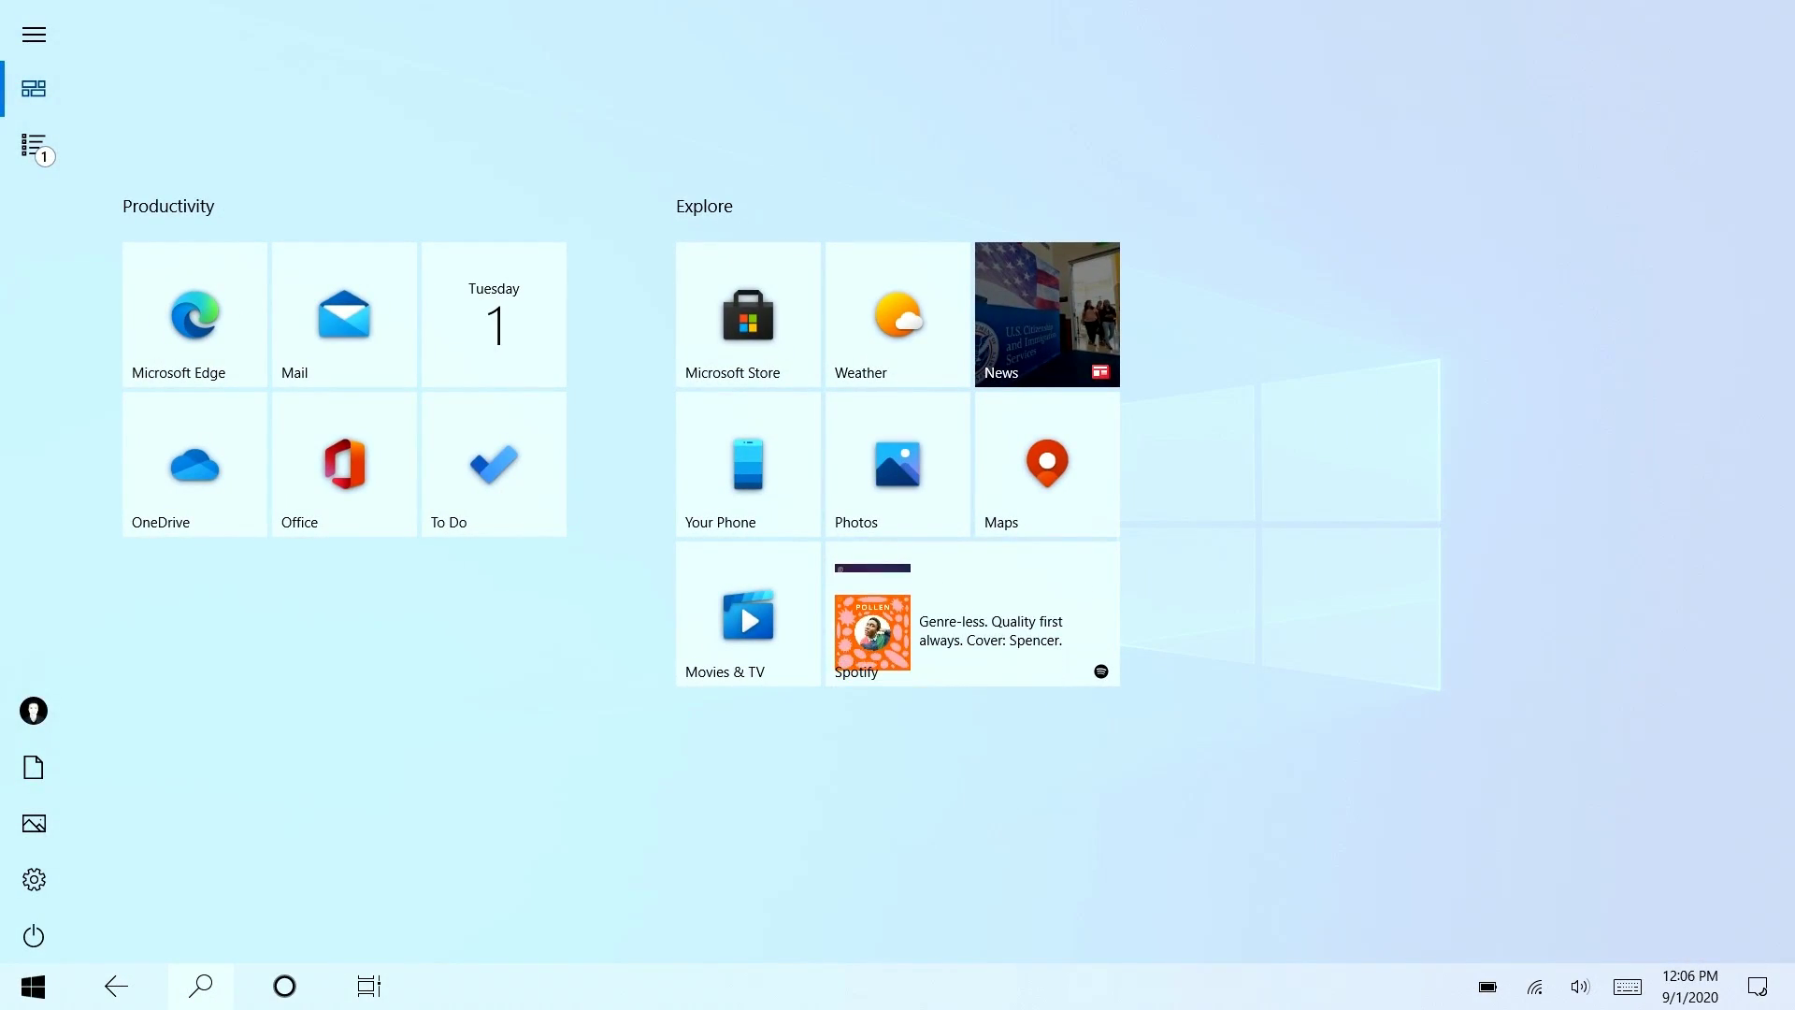
click(748, 314)
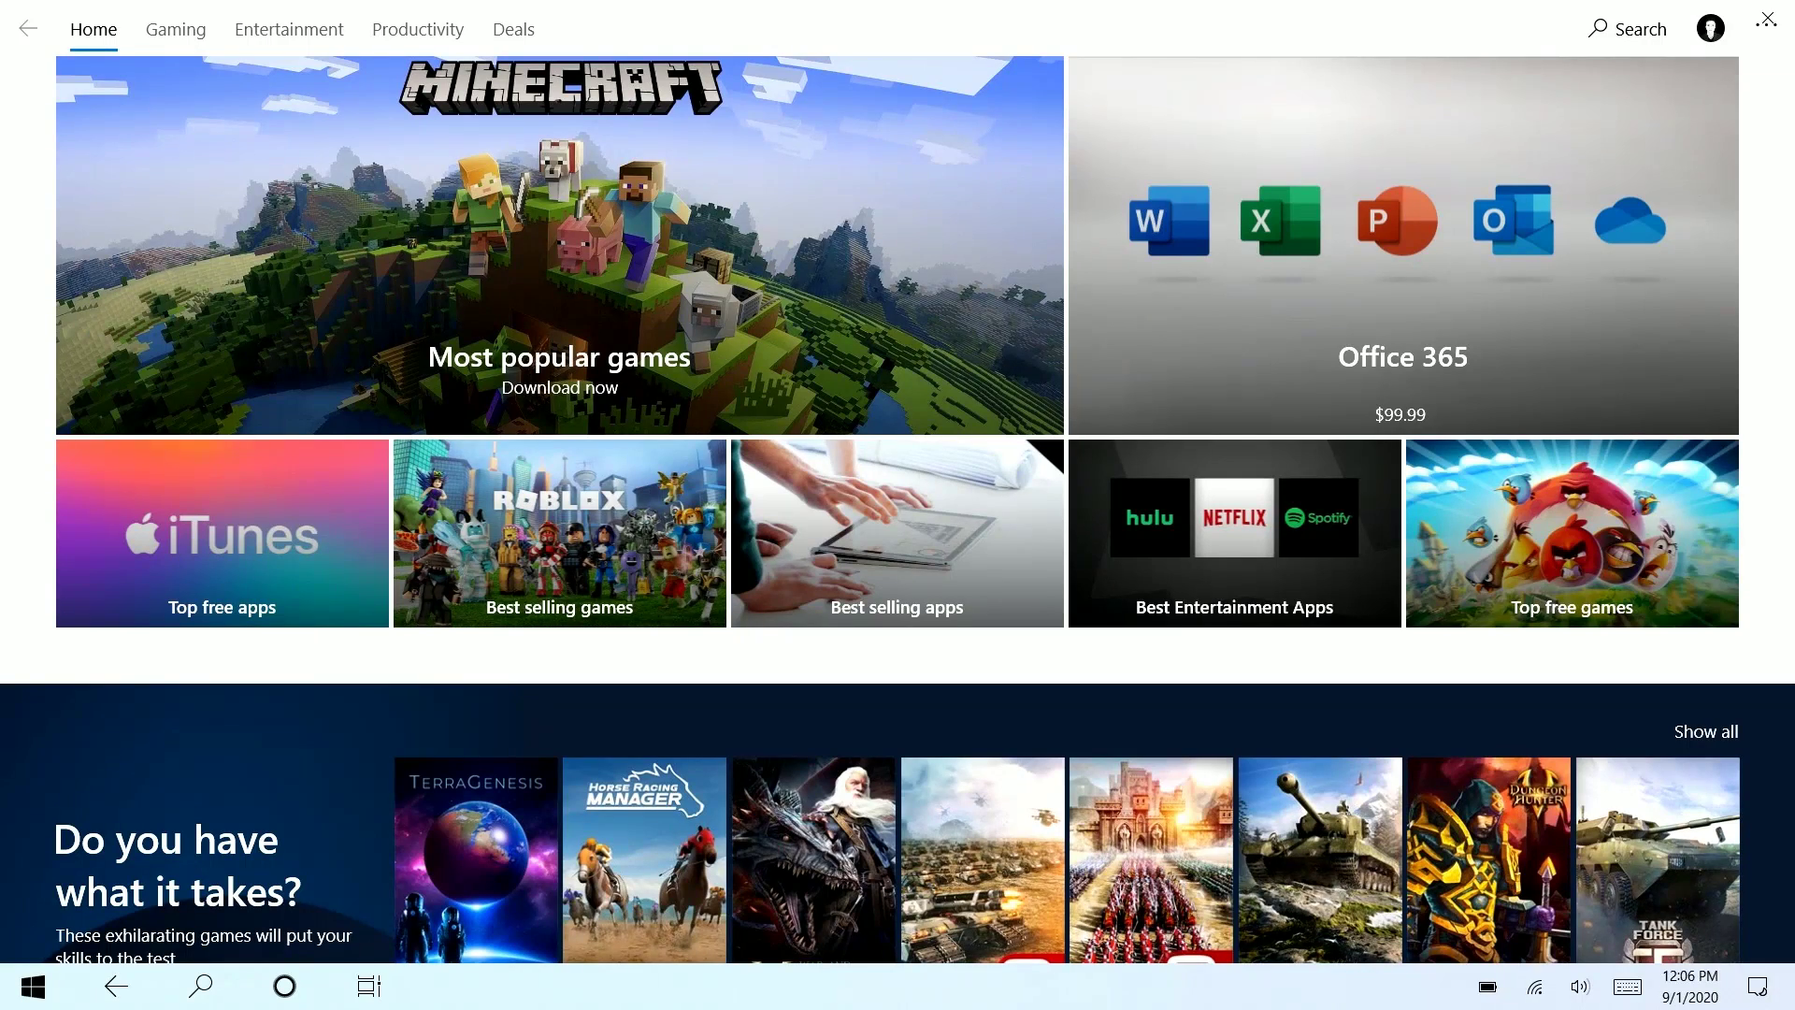
click(1767, 20)
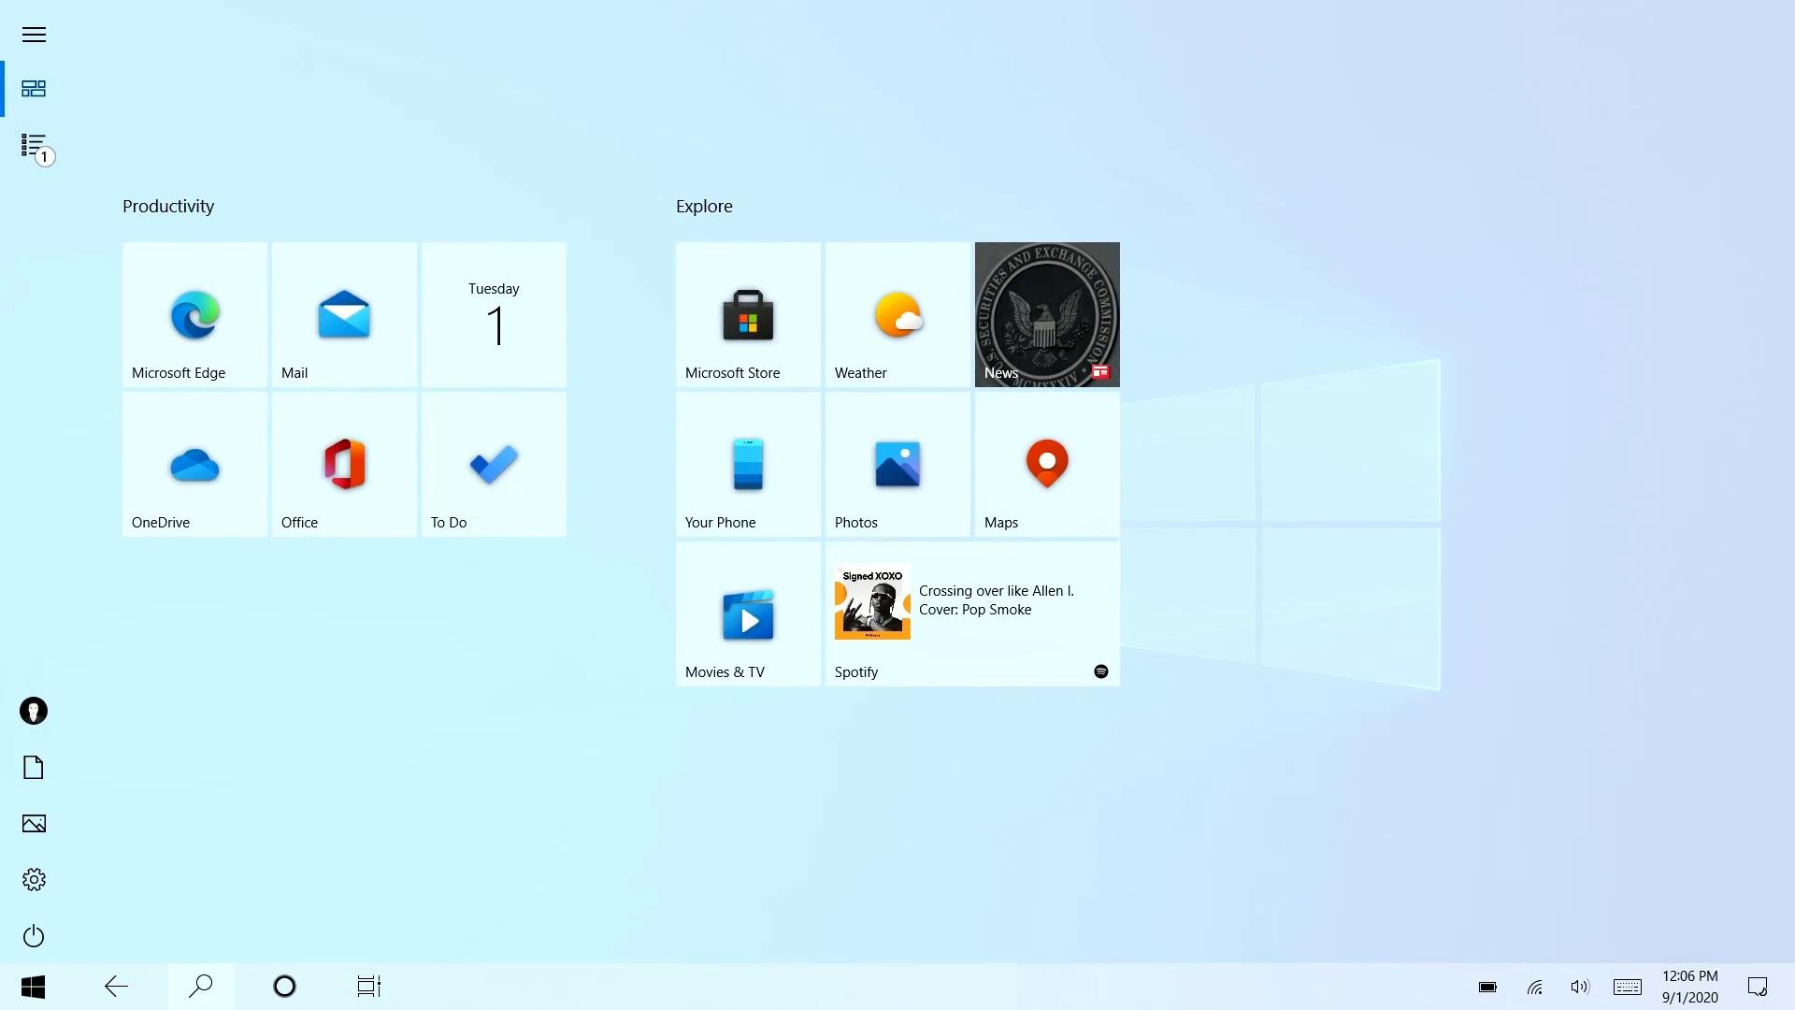
Step: Turn tablet mode off, collapse the quick actions to one row, and dismiss the panel
key(super+a)
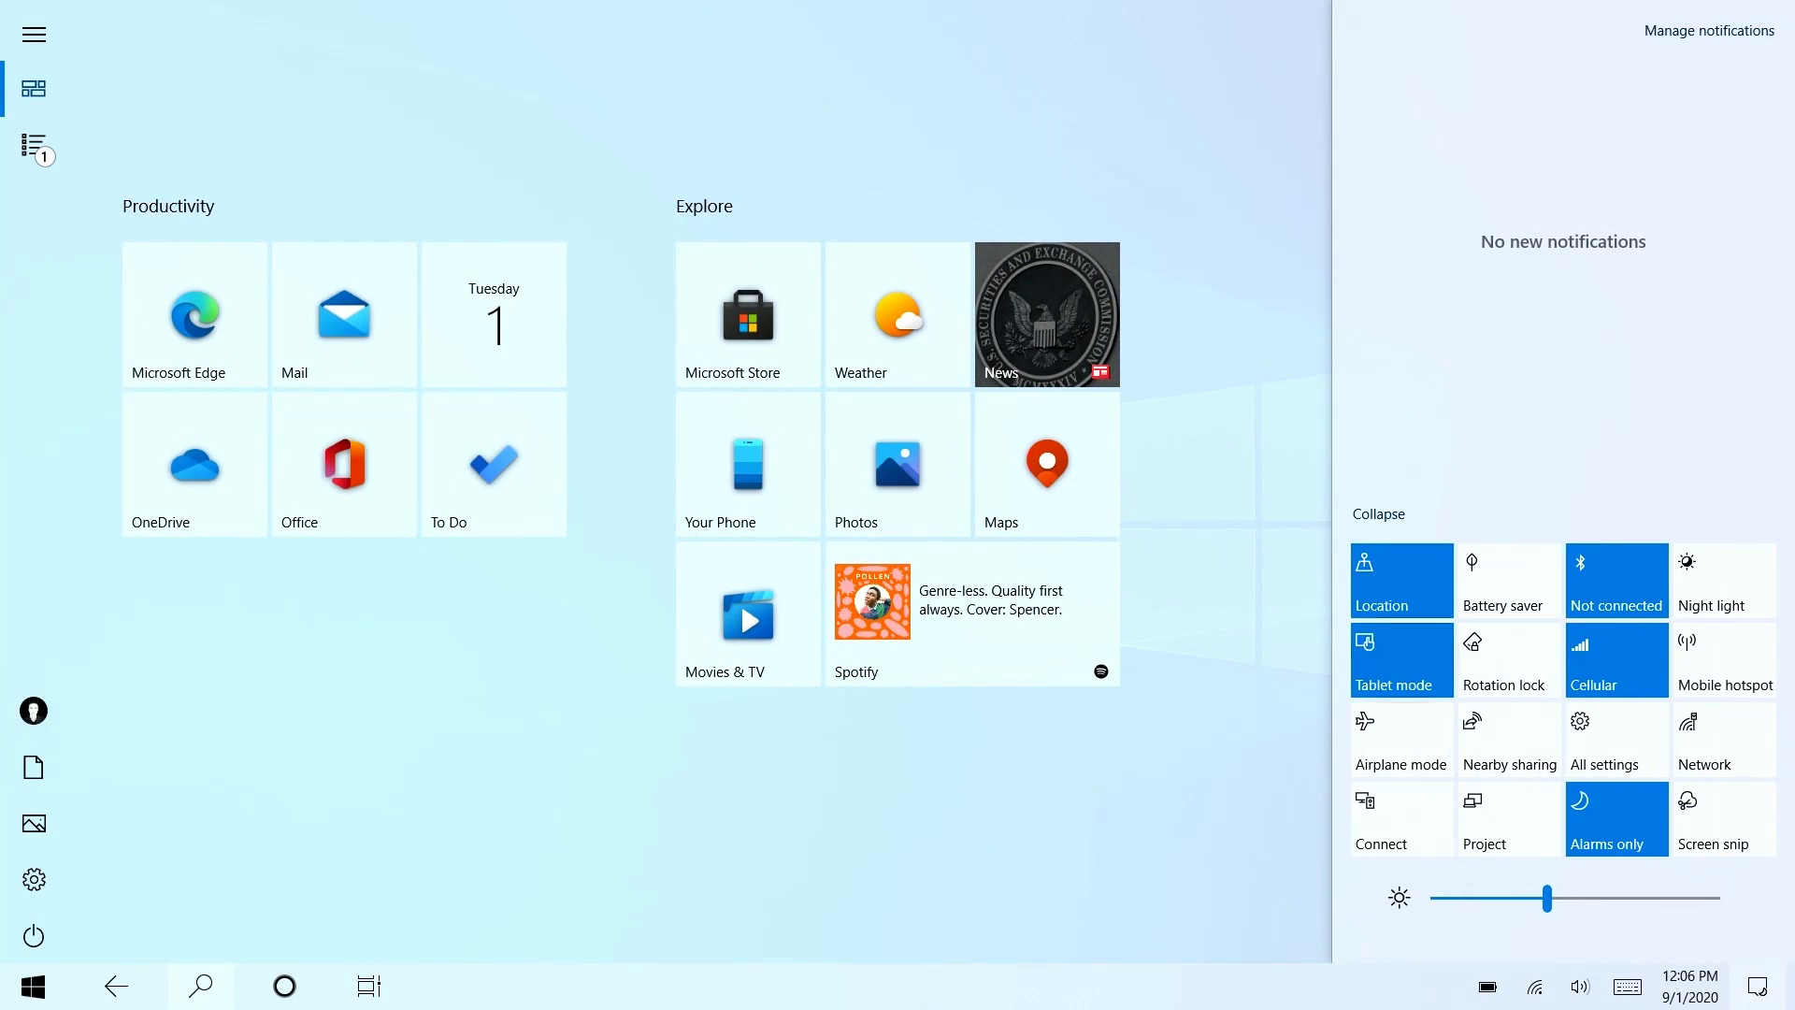
click(1399, 659)
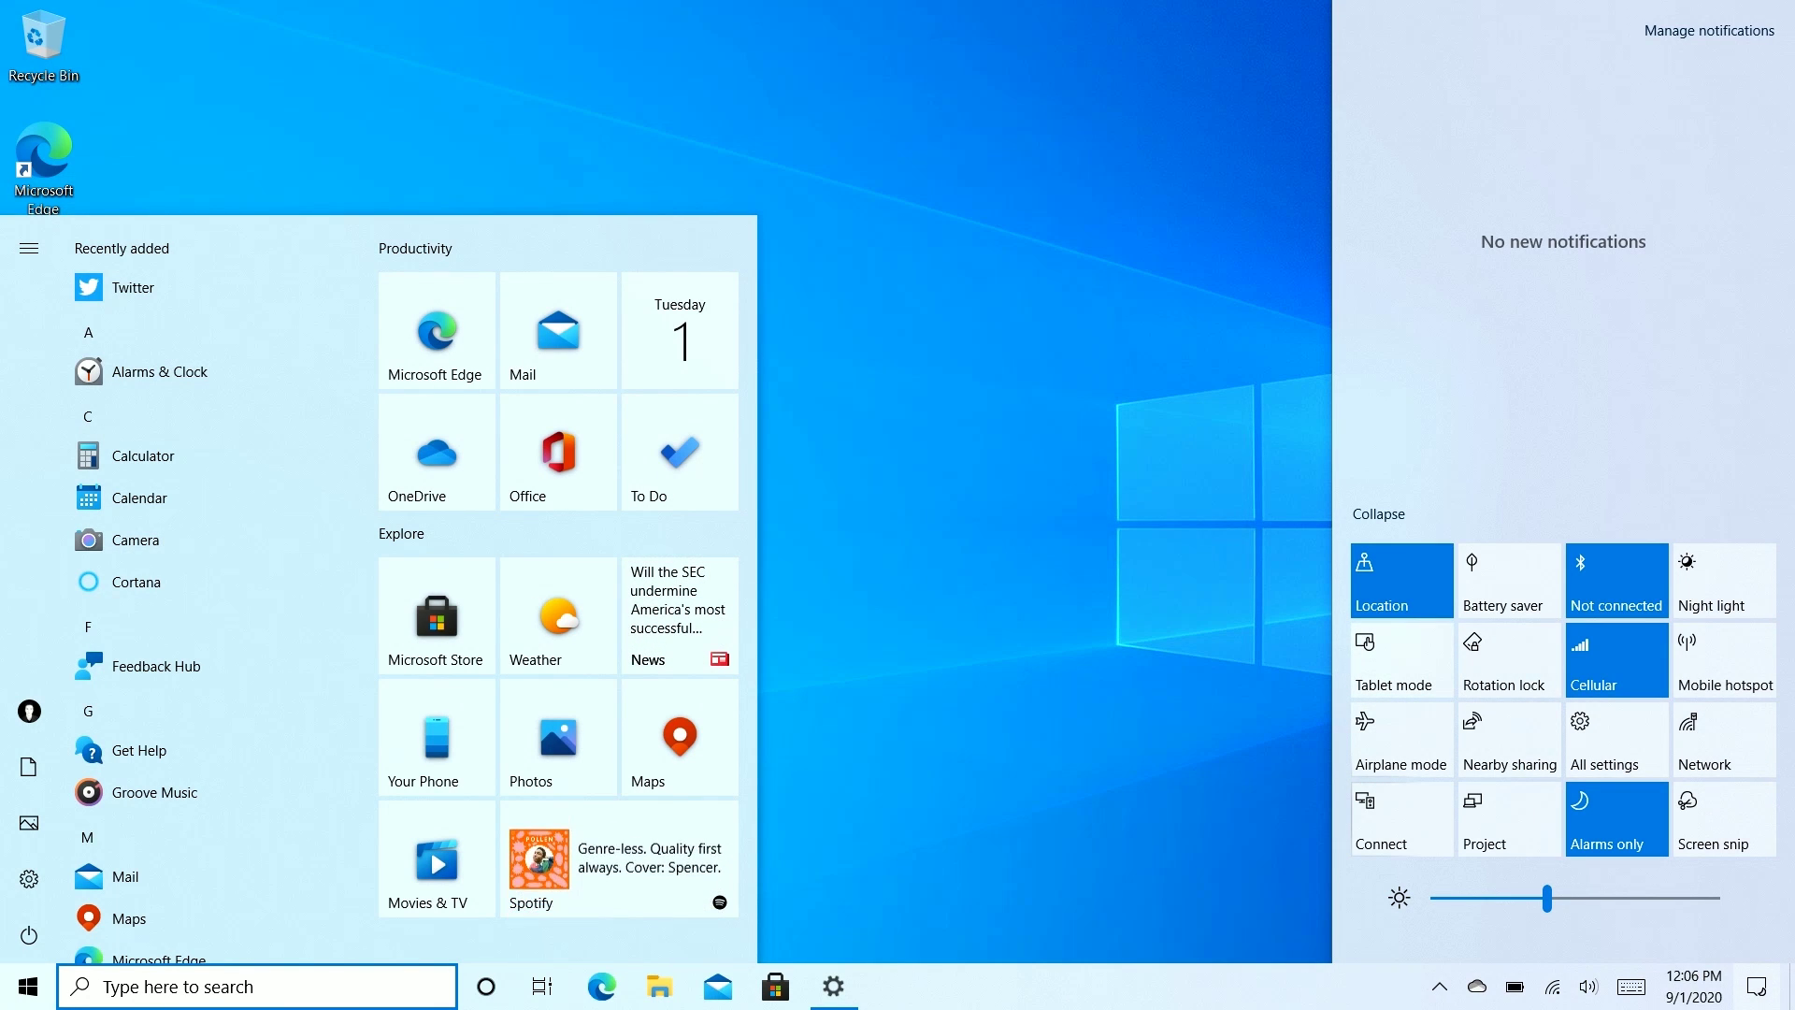
click(1378, 514)
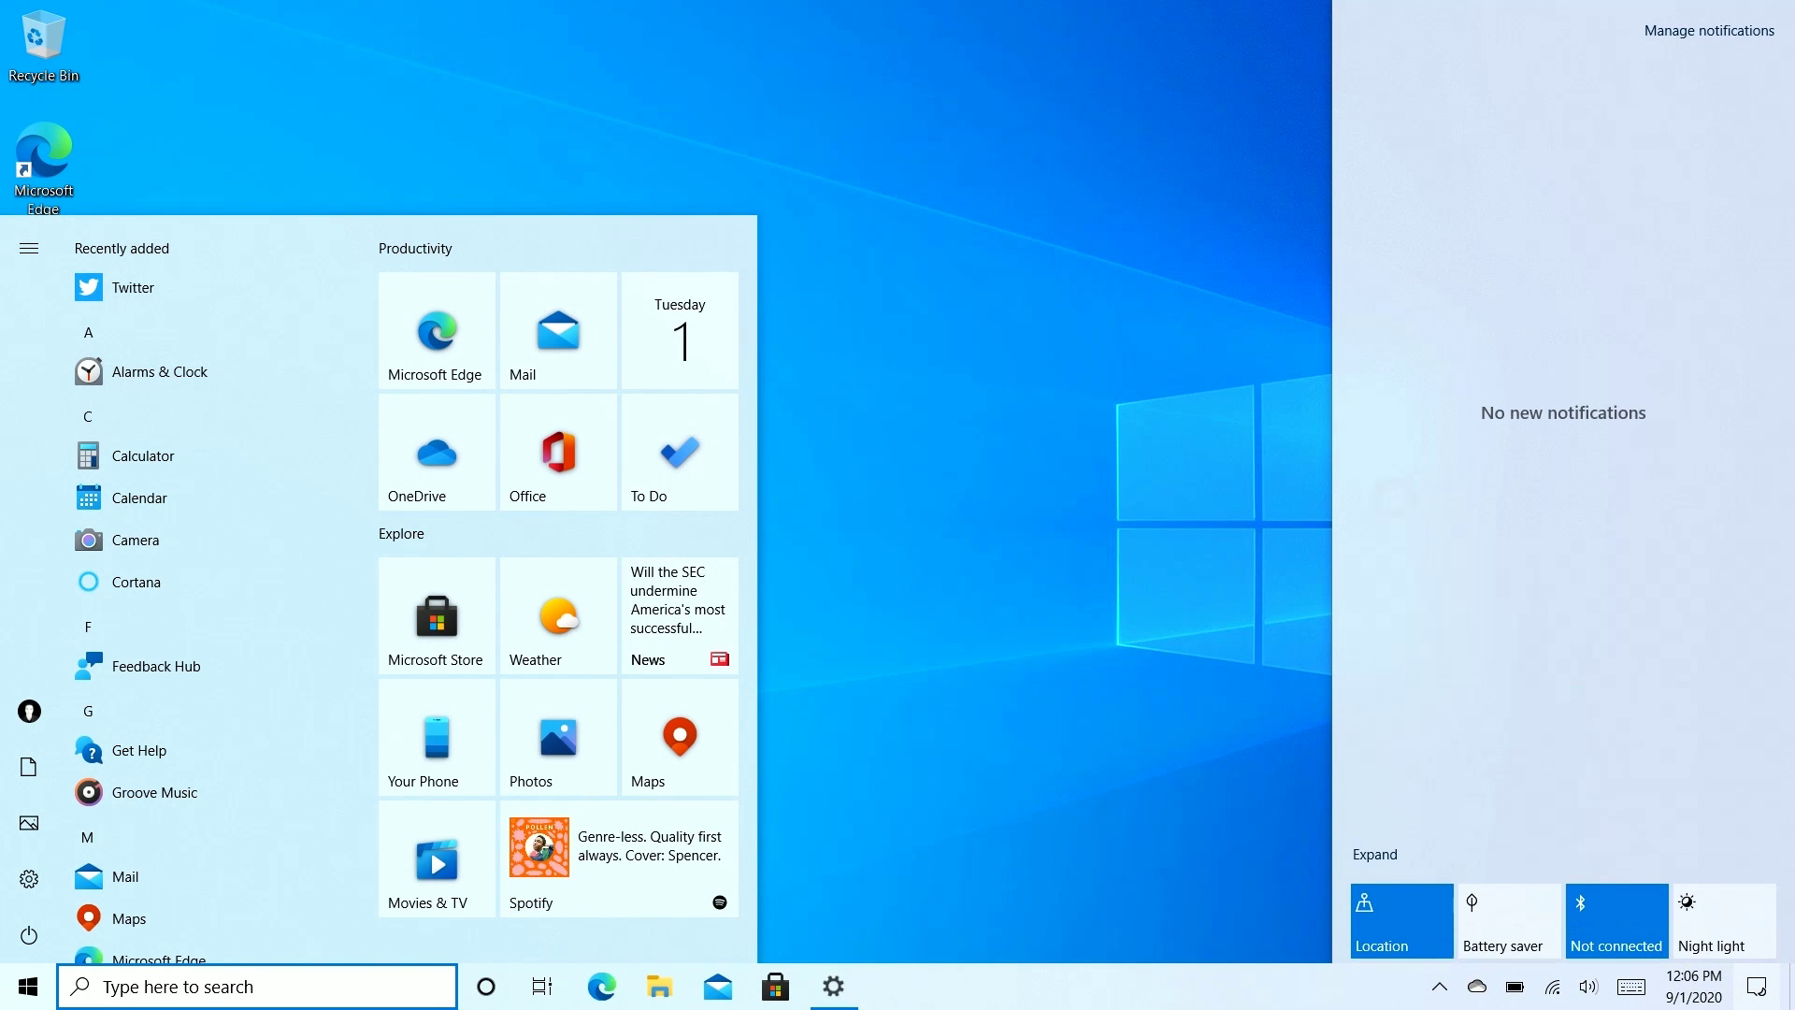
key(Escape)
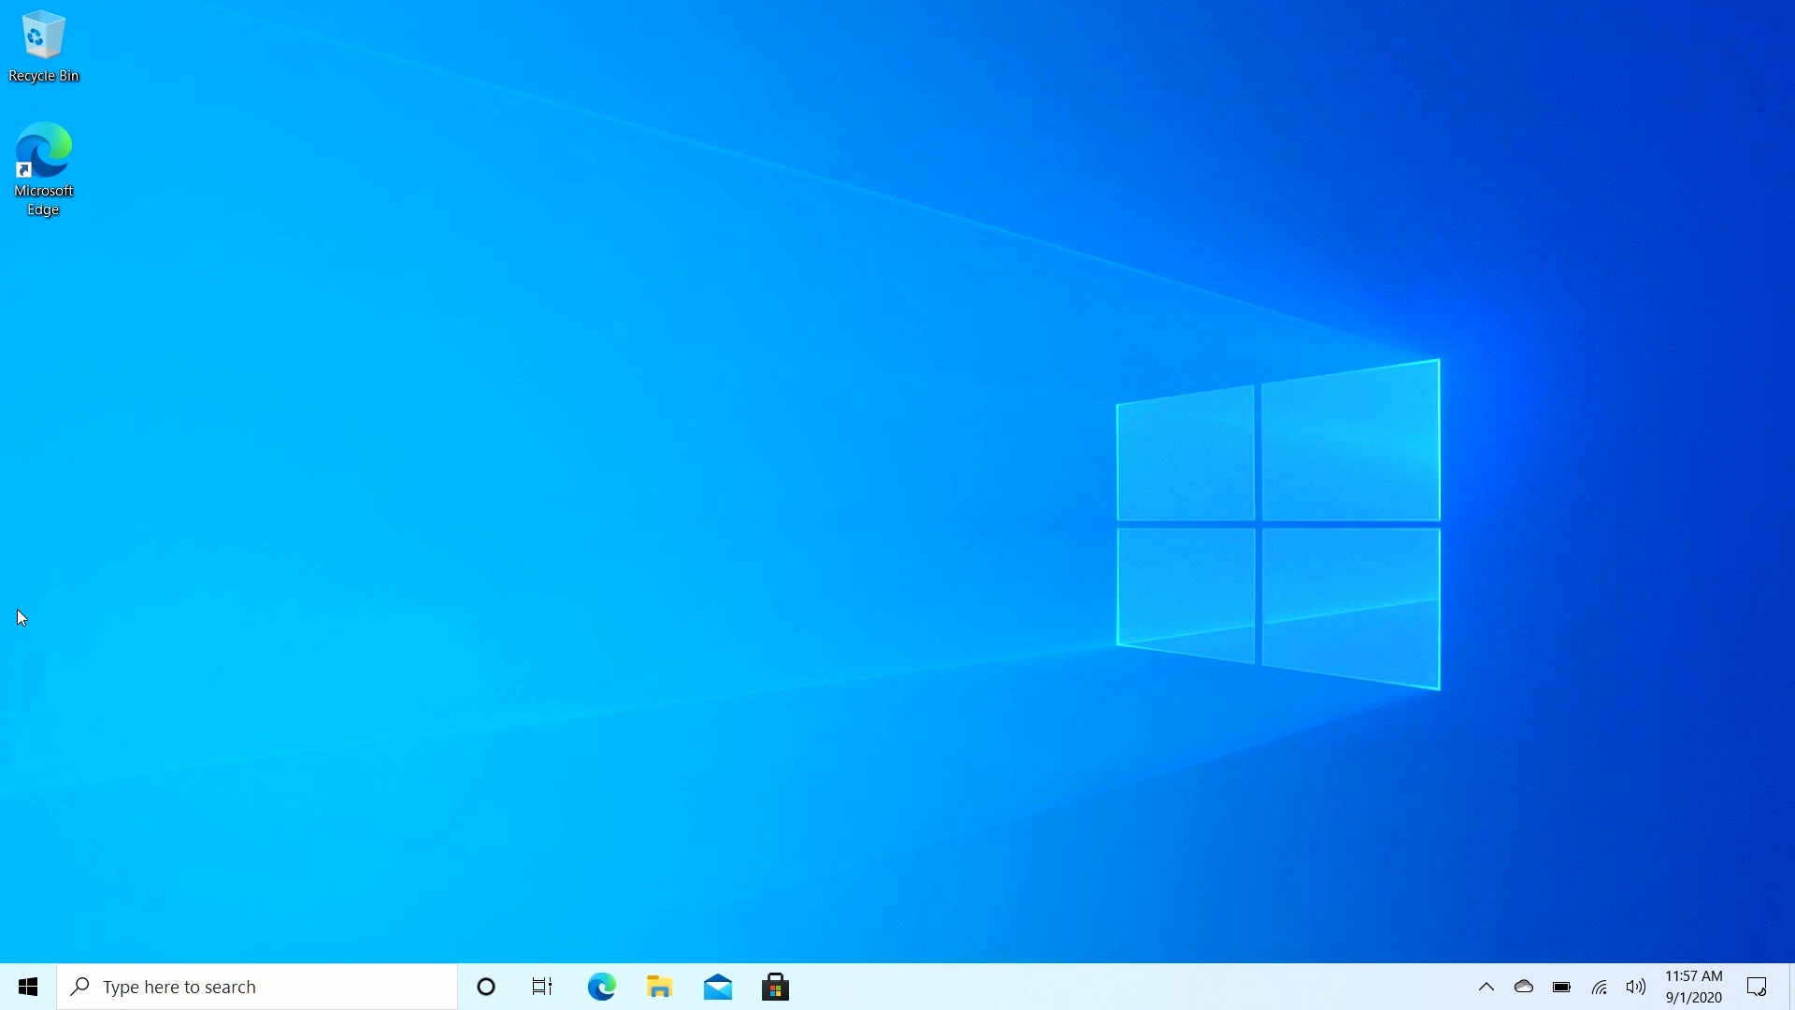
Step: Bring up the Start menu with the Windows key
key(super)
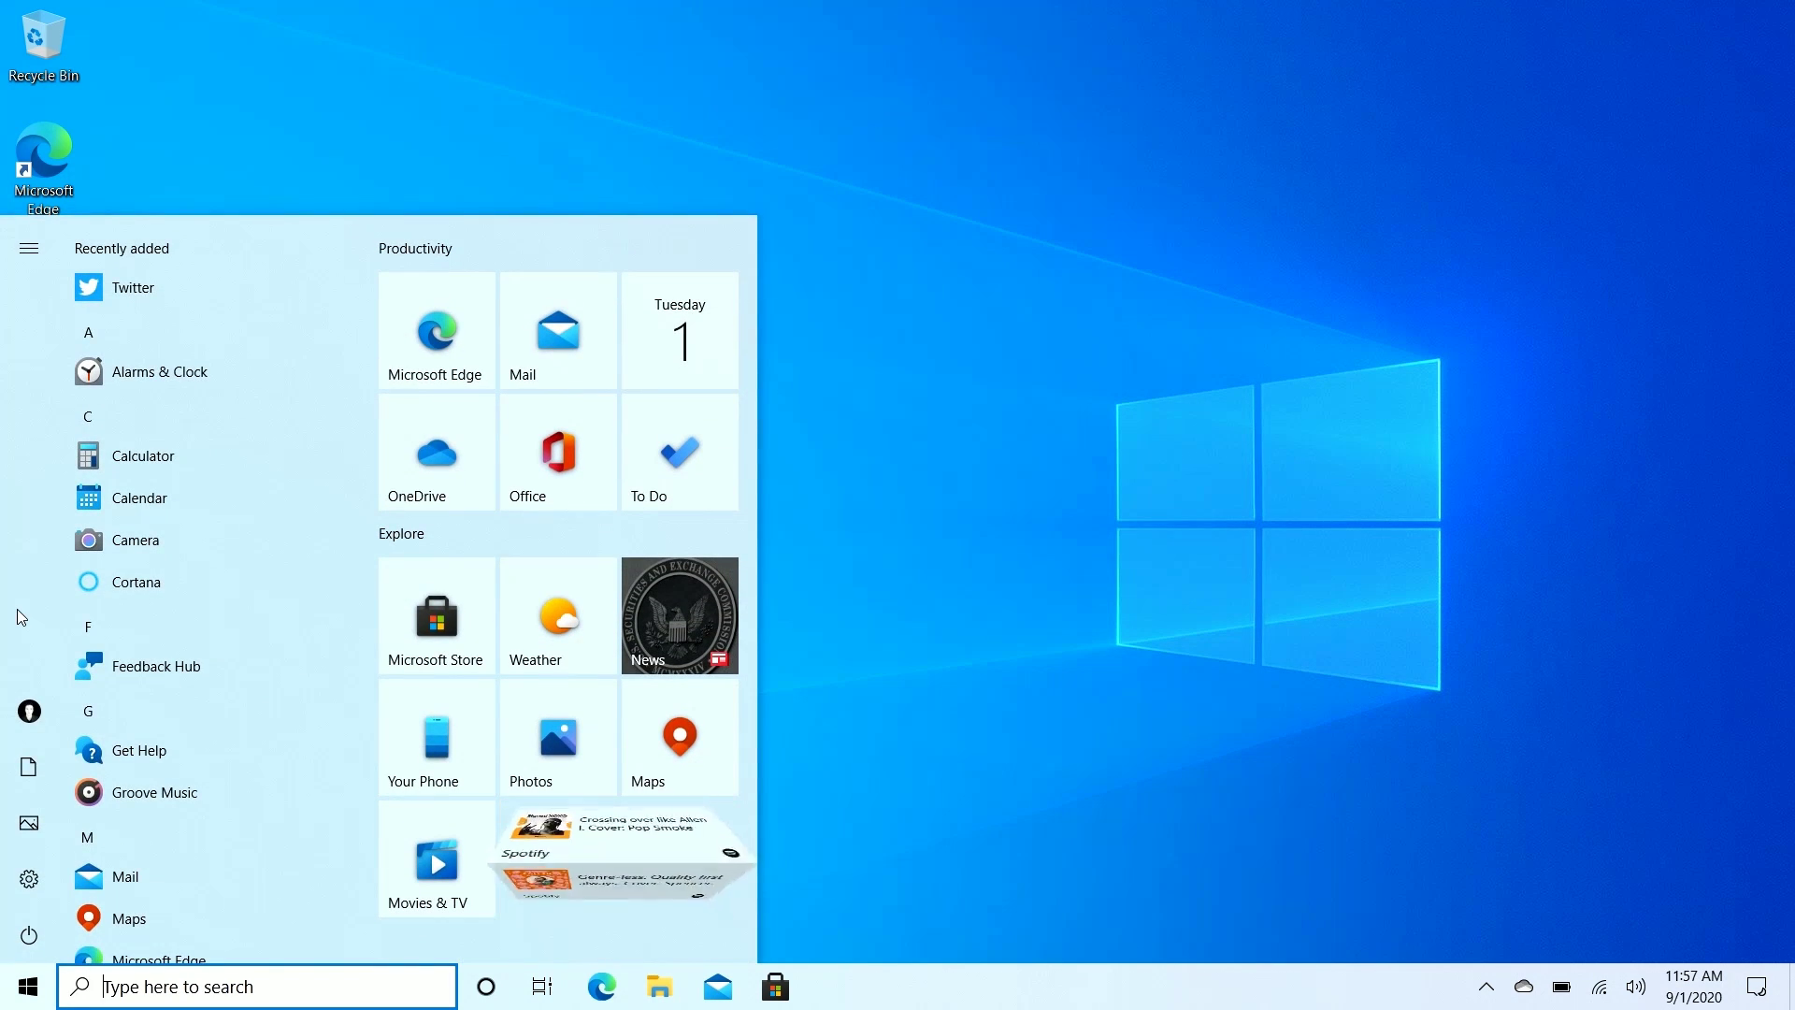